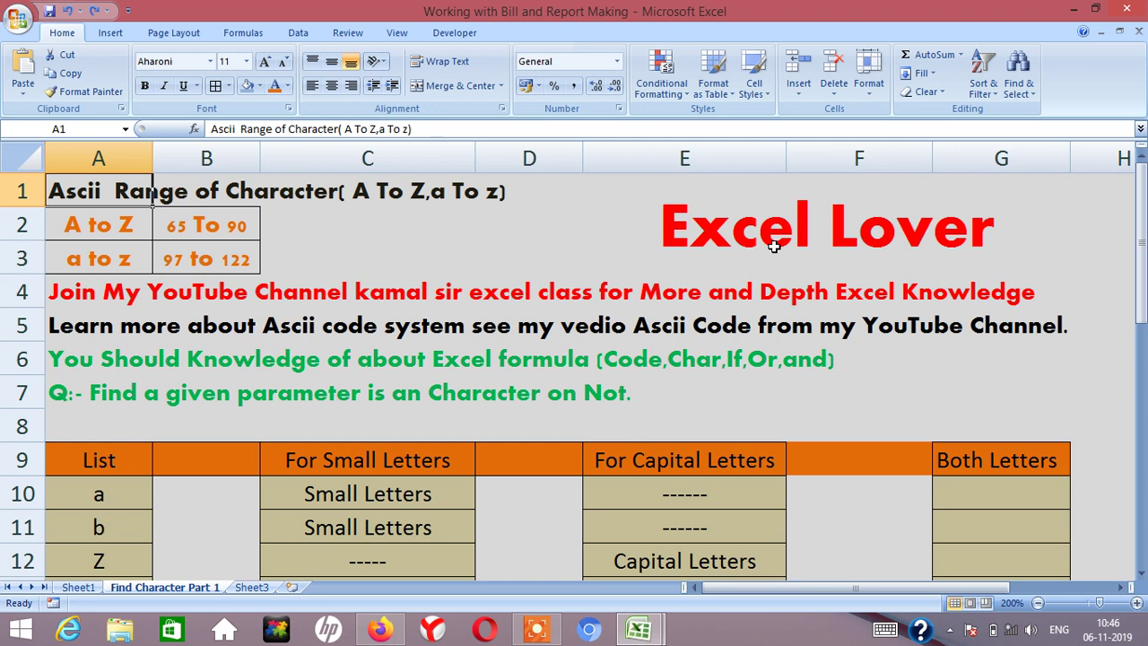
- Clear the old results from C10:C18 and E10:E18
key("Down")
key("Down")
key("Down")
key("Down")
key("Down")
key("Down")
key("Down")
key("Down")
key("Down")
key("Down")
key("Down")
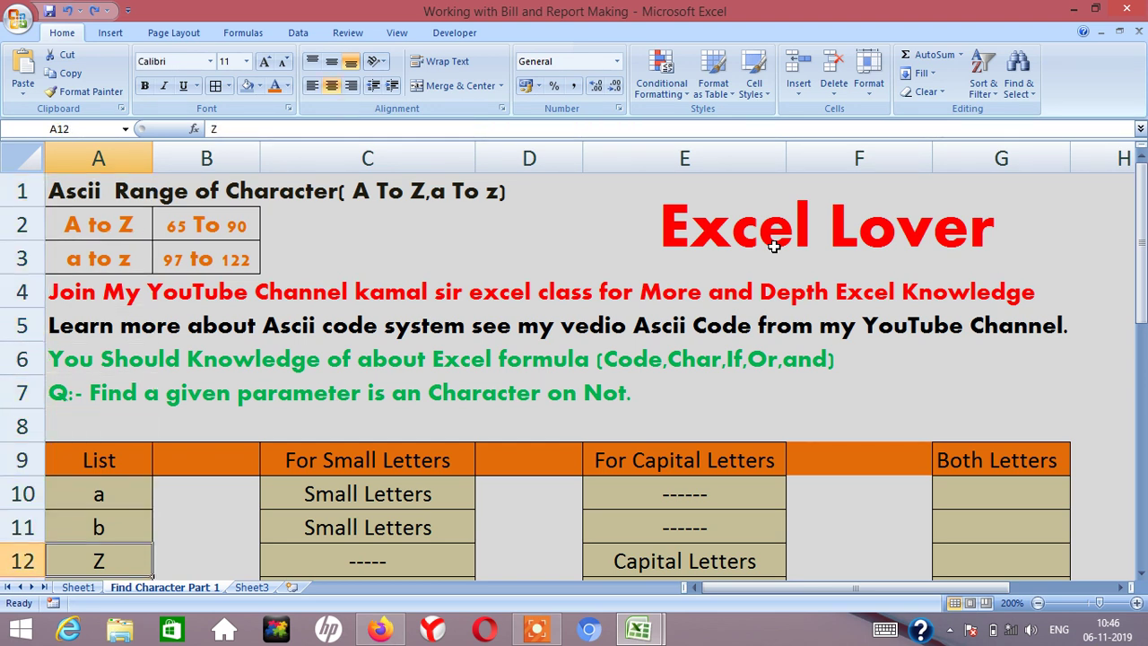
key("Down")
key("Down")
key("Down")
key("Down")
key("Down")
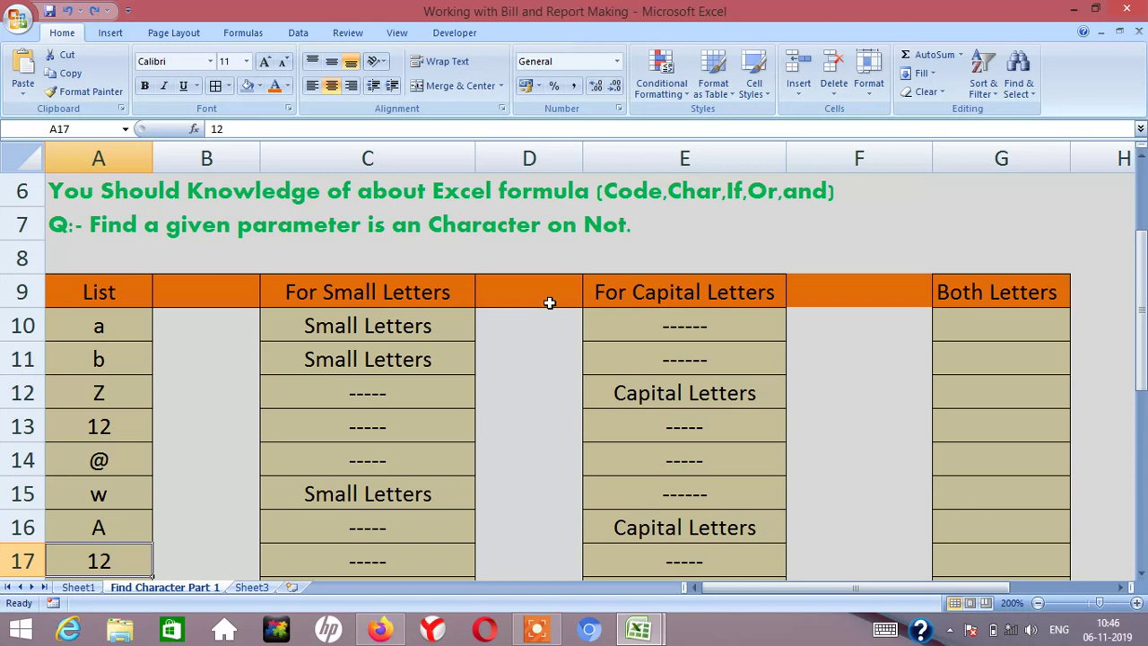
left_click(405, 328)
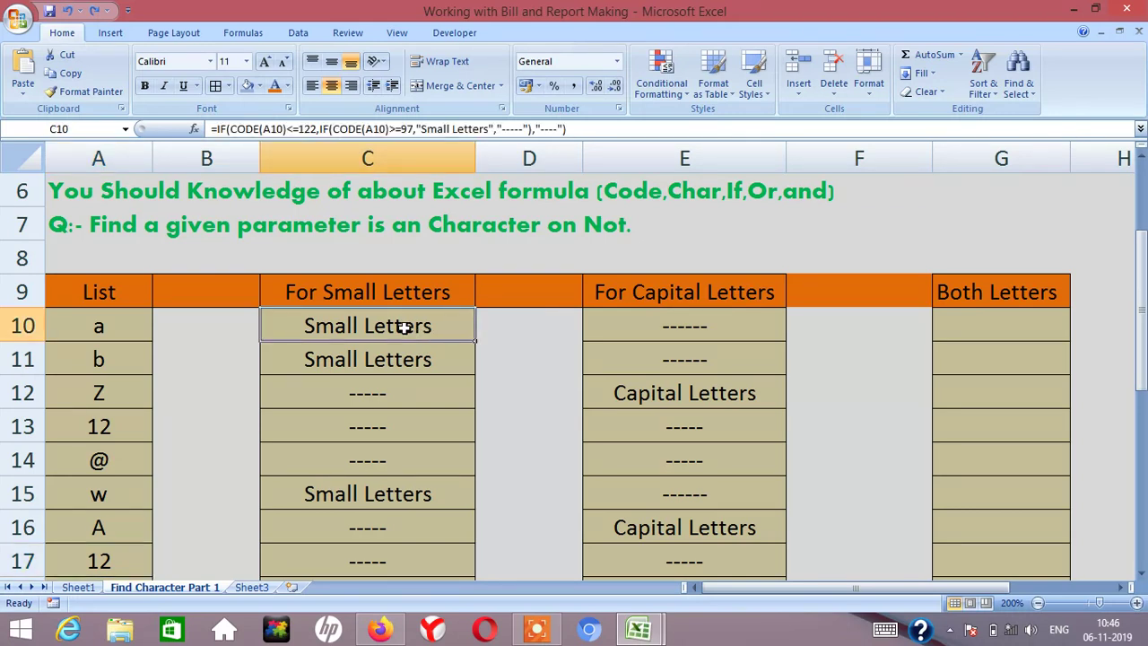
key("ctrl+shift+Down")
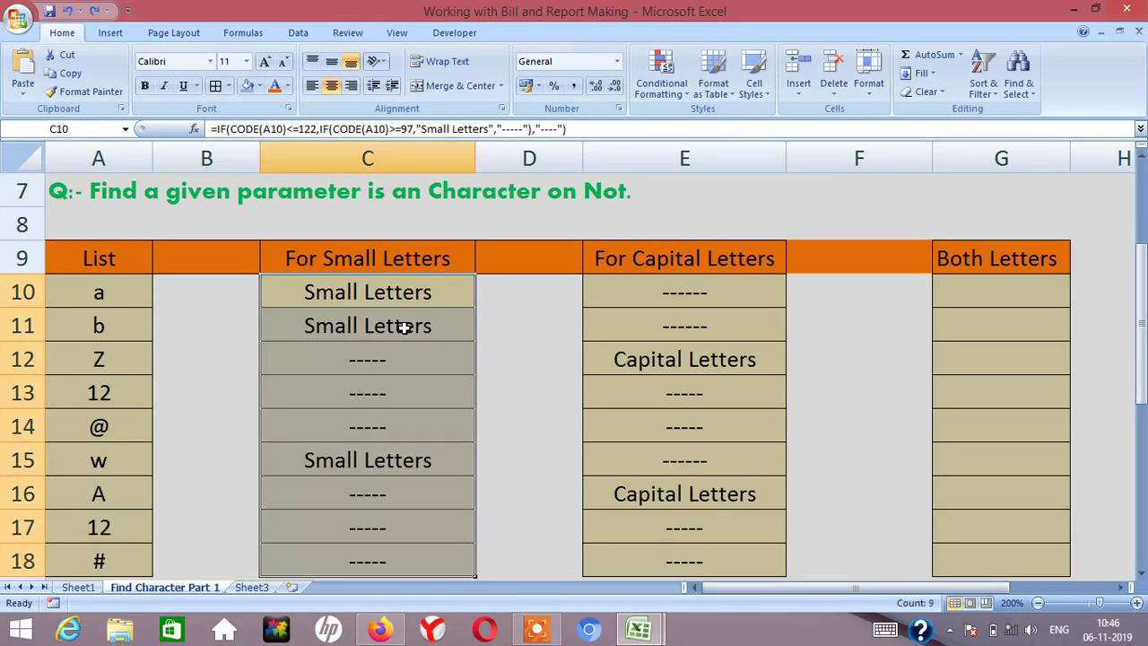
key("Delete")
key("Right")
key("Right")
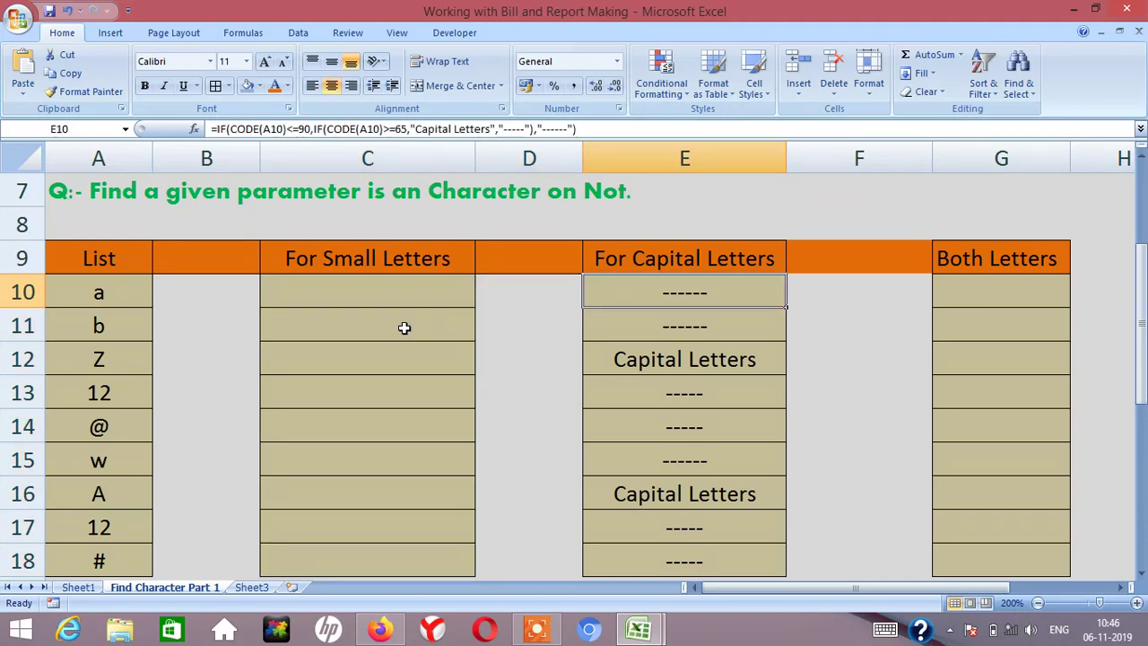
key("ctrl+shift+Down")
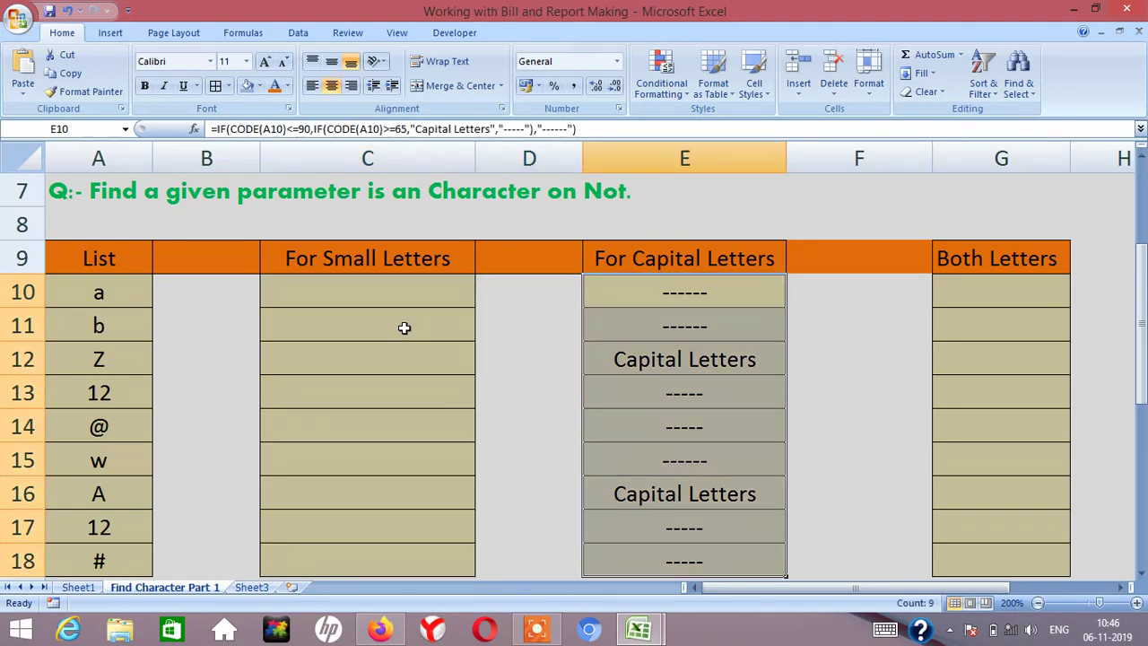
key("Delete")
key("Left")
key("Left")
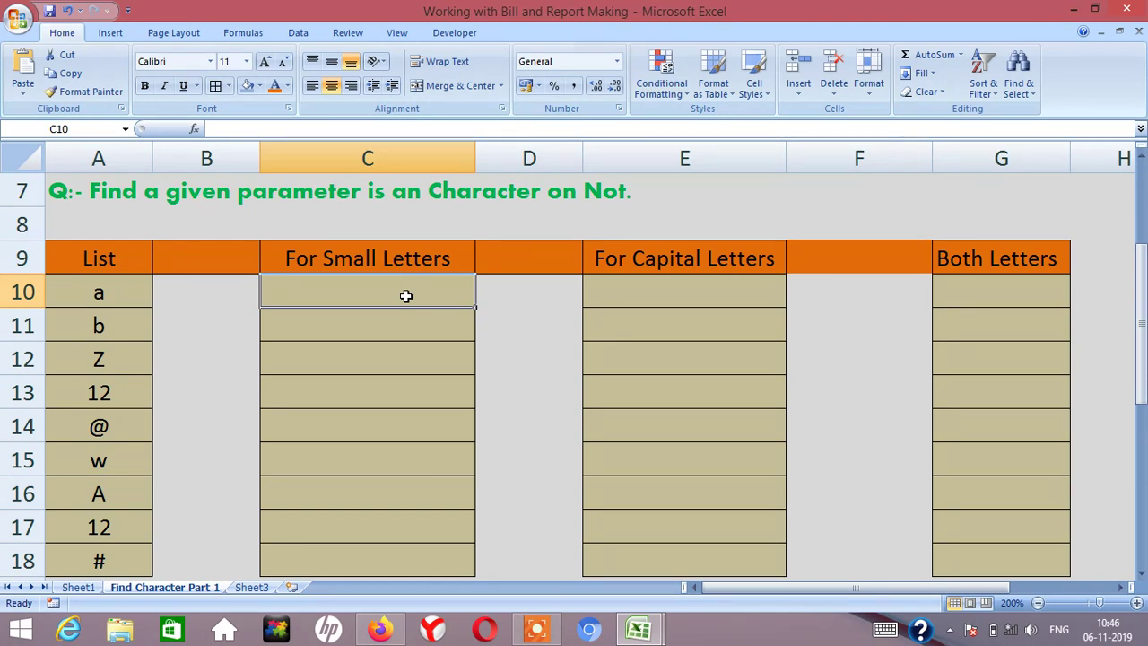
key("Down")
key("Down")
key("Up")
key("Down")
key("Down")
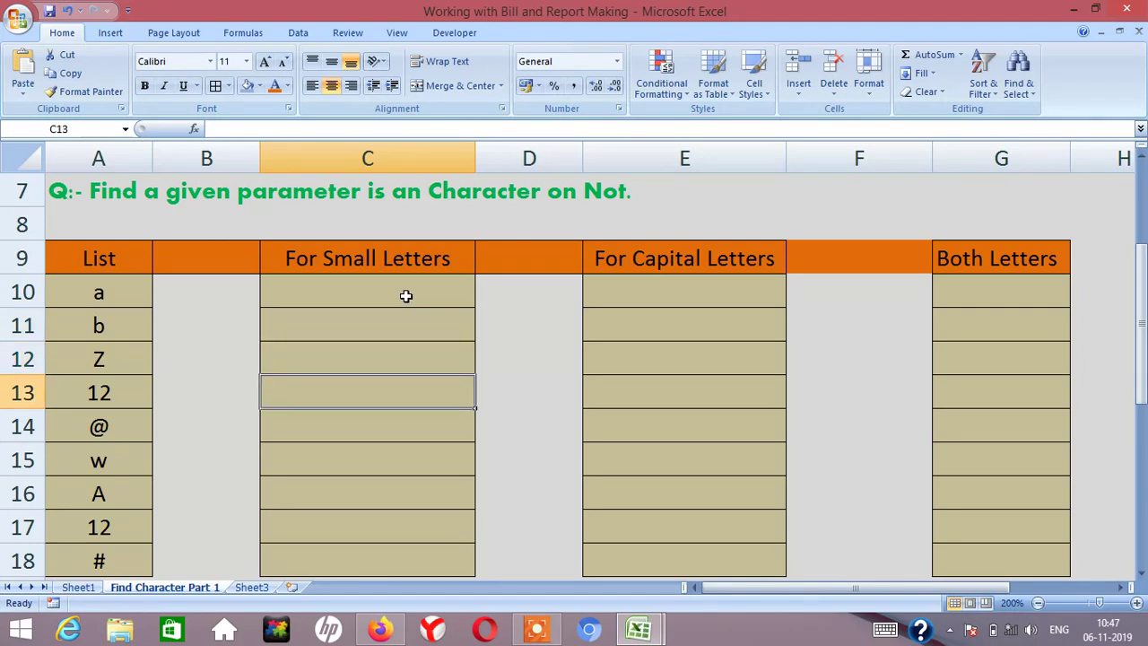
key("Down")
key("Down")
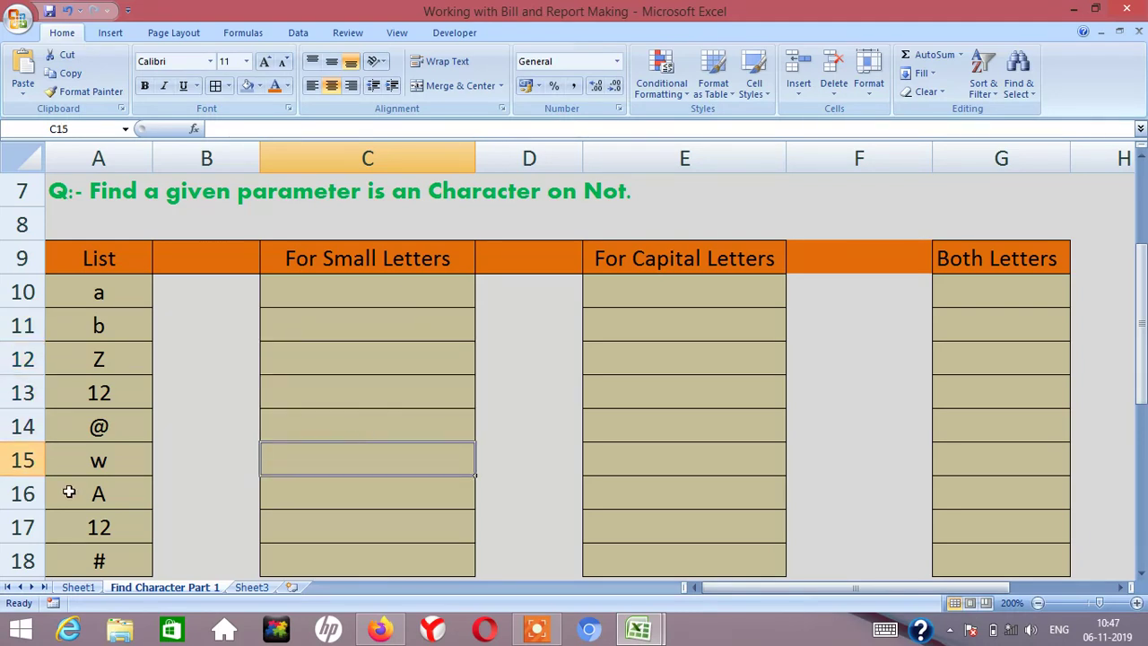
left_click(66, 466)
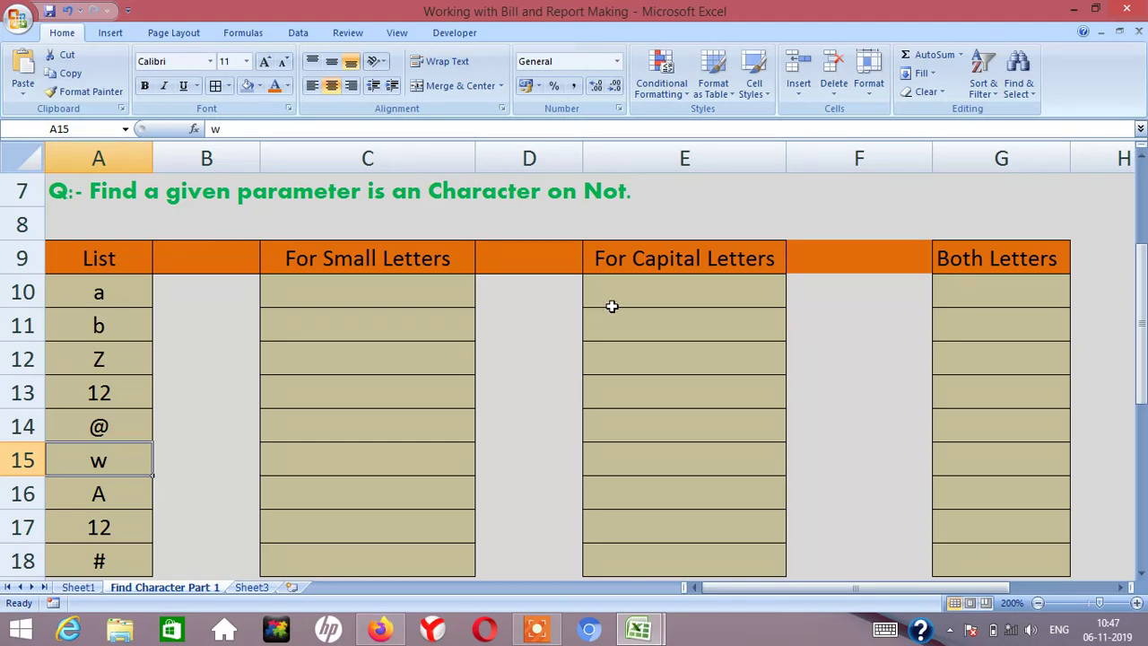
key("Right")
key("Right")
key("Right")
key("Right")
key("Right")
key("Right")
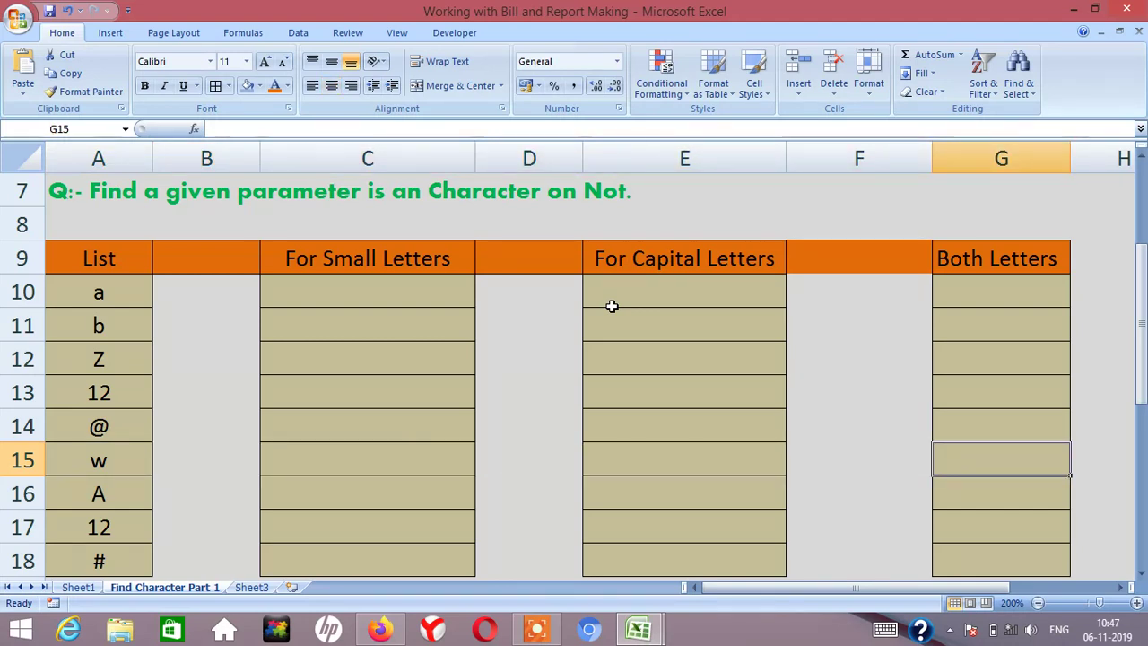
left_click(549, 626)
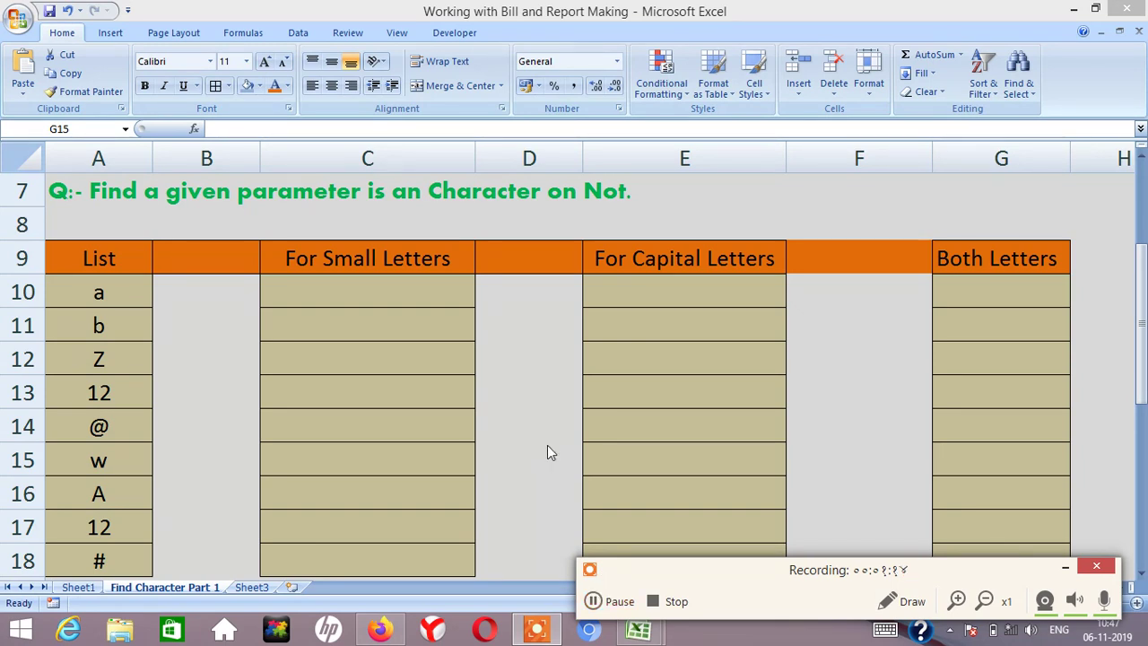
key("Up")
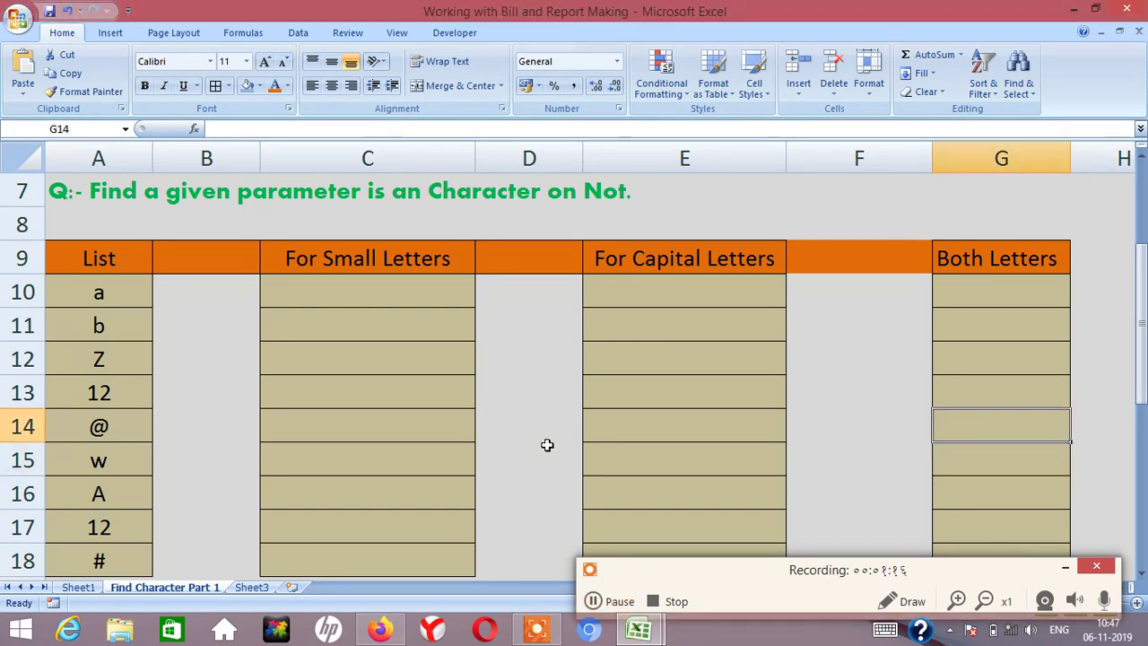
key("Up")
key("Up")
key("Up")
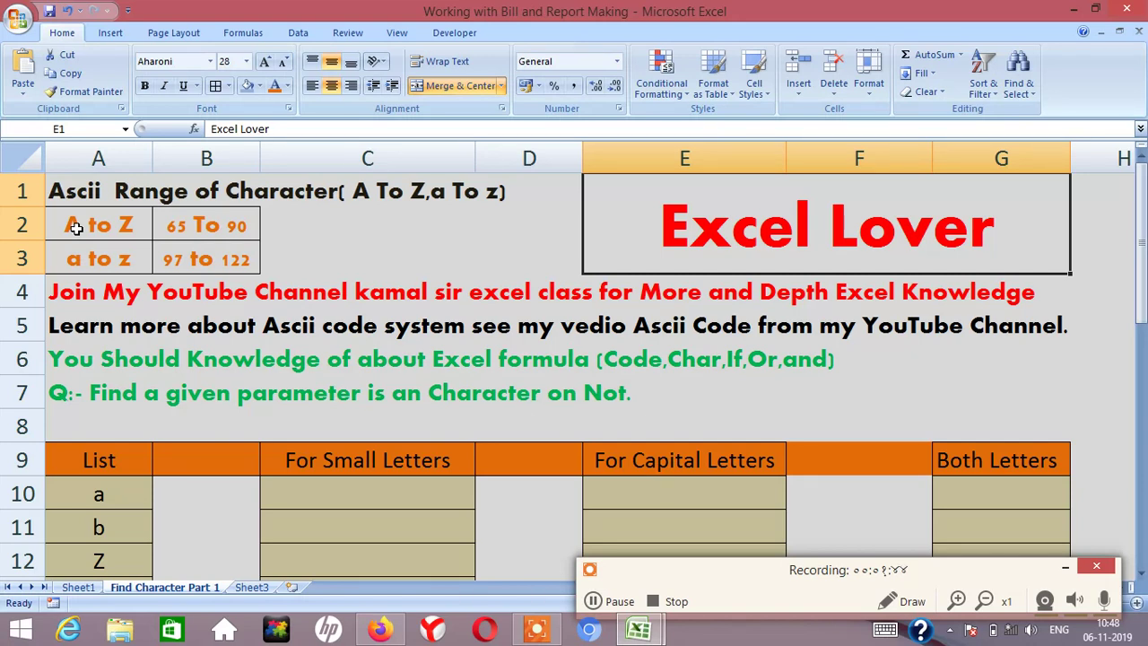
key("Down")
key("Down")
key("Down")
key("Down")
key("Down")
key("Down")
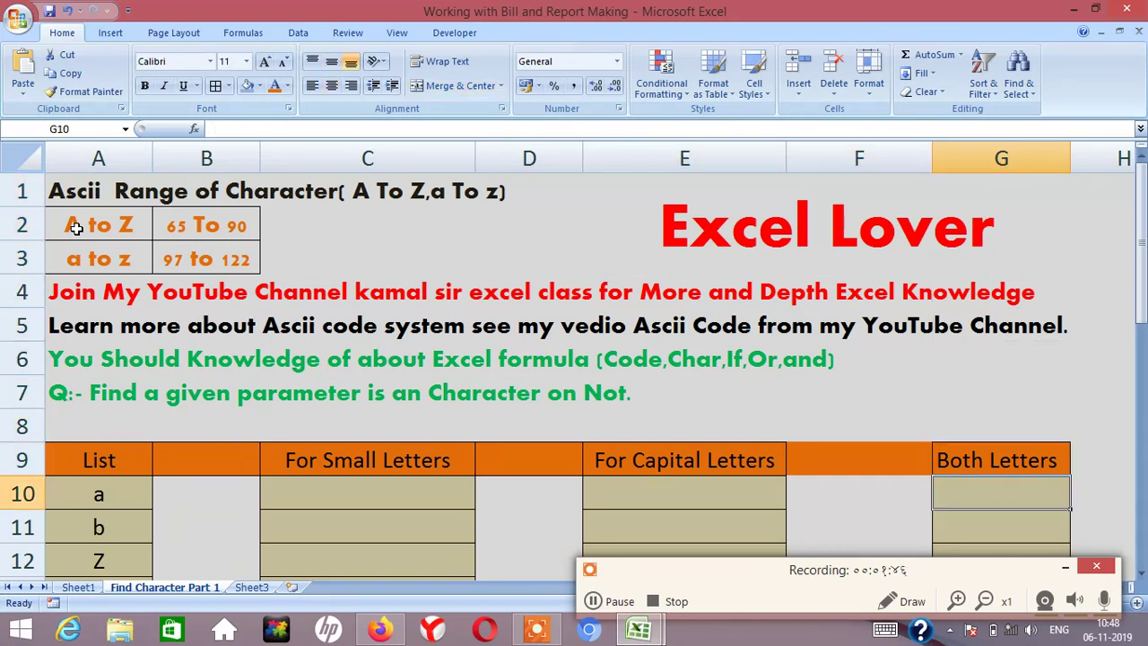
key("Down")
key("Down")
key("Left")
key("Left")
key("Left")
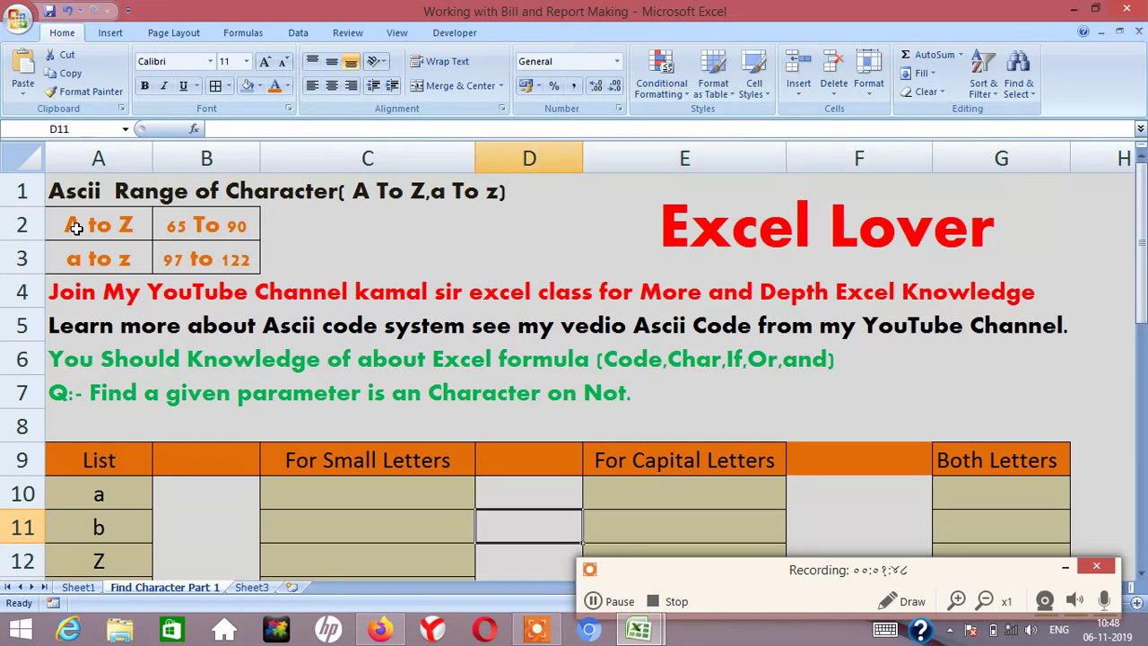
key("Up")
key("Up")
key("Up")
key("Up")
key("Up")
key("Left")
key("Left")
key("Left")
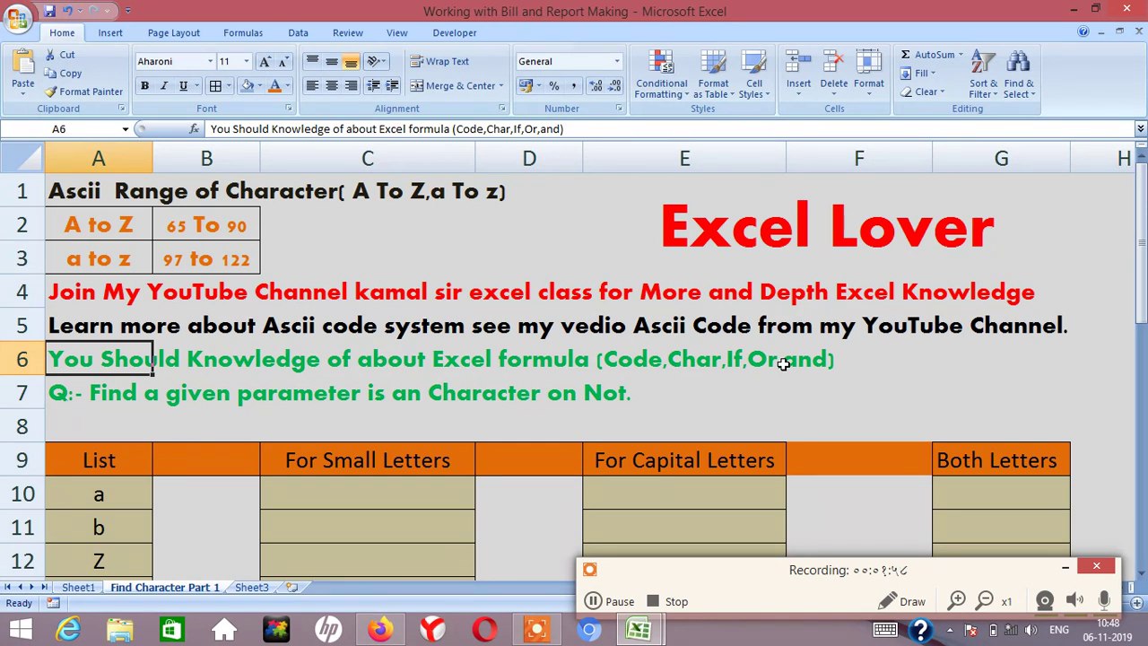
key("Down")
key("Down")
key("Down")
key("Down")
key("Down")
key("Down")
key("Down")
key("Down")
key("Down")
key("Down")
key("Down")
key("Down")
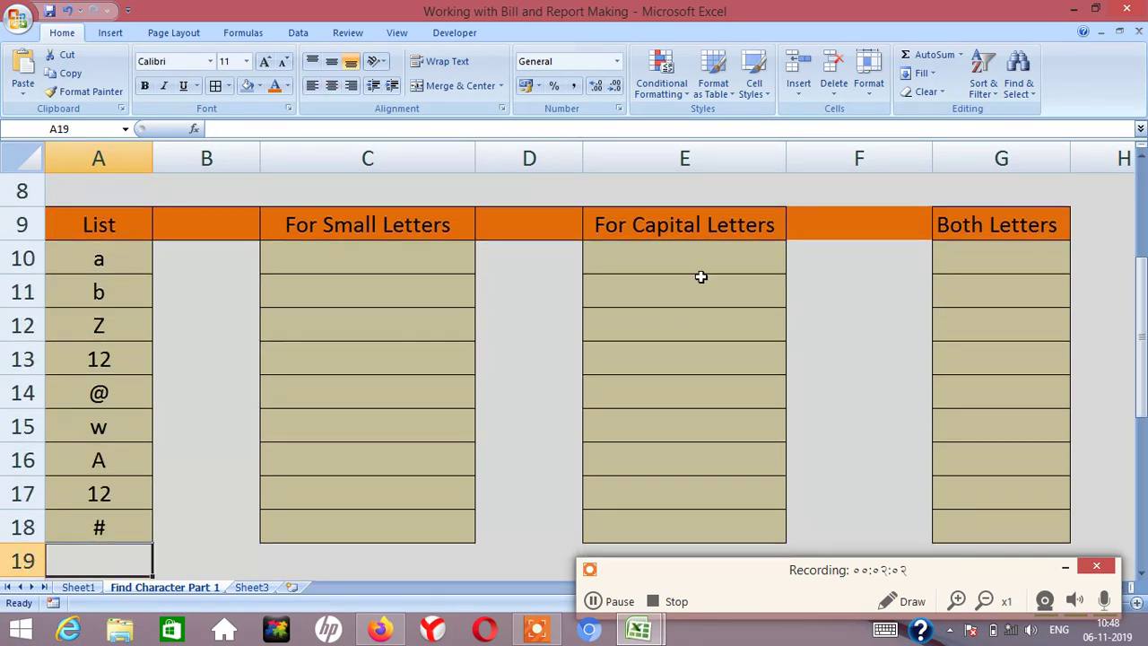
left_click(435, 257)
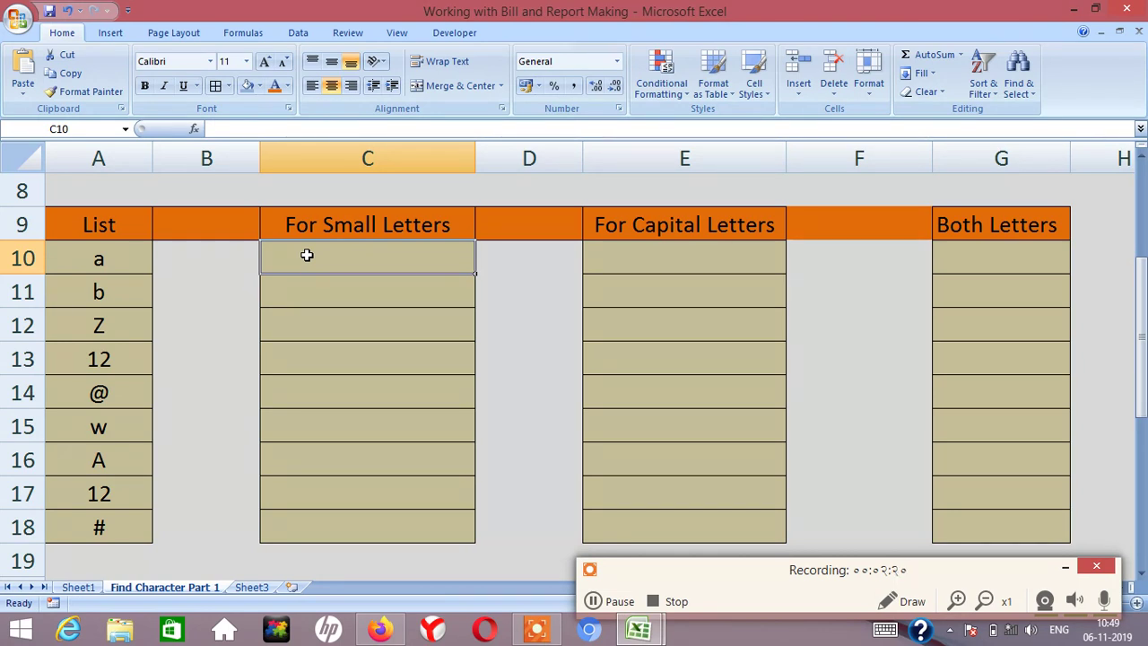
- Enter =CODE(A10) in C10 and fill it down to C18, giving 97 through 35
type("=")
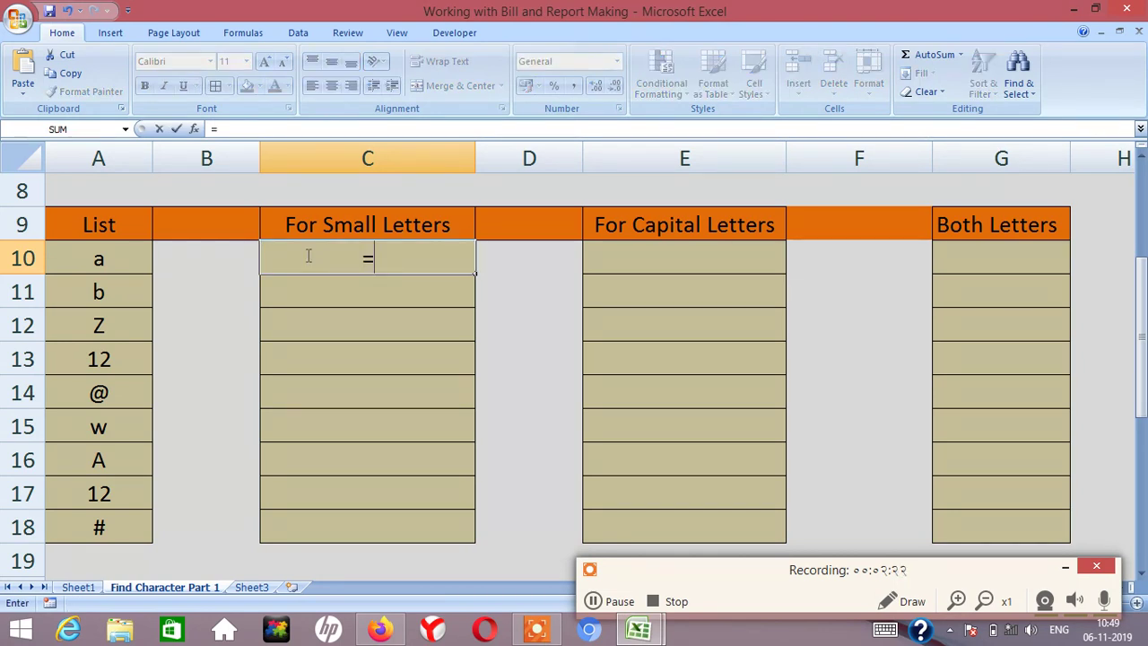
type("cod")
key("Tab")
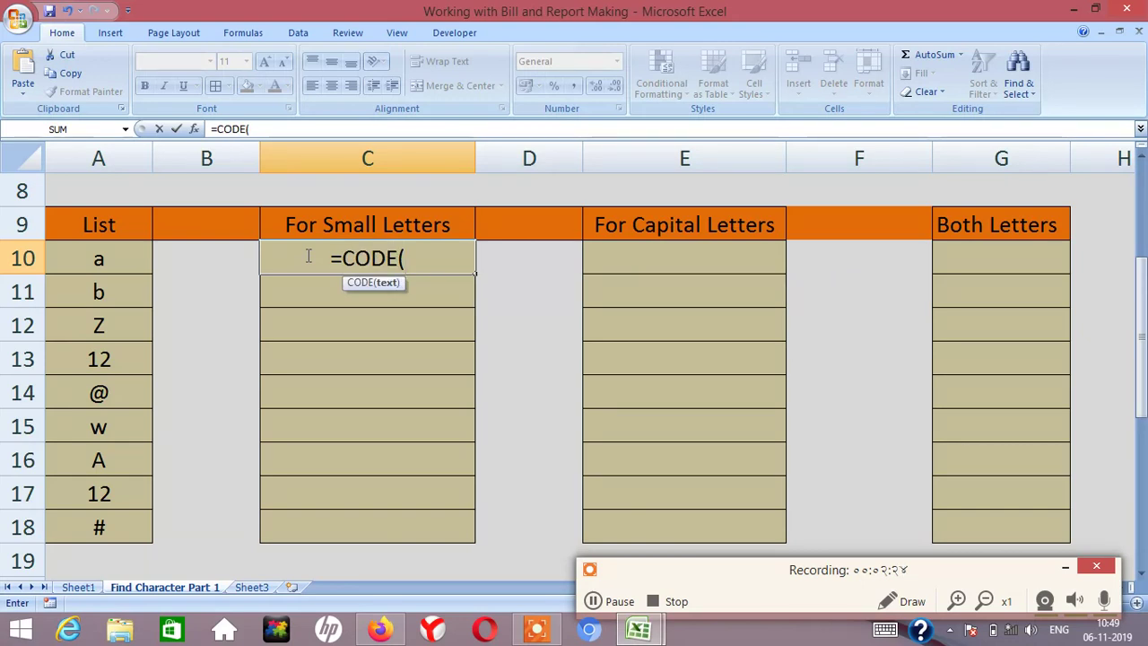
key("Left")
key("Left")
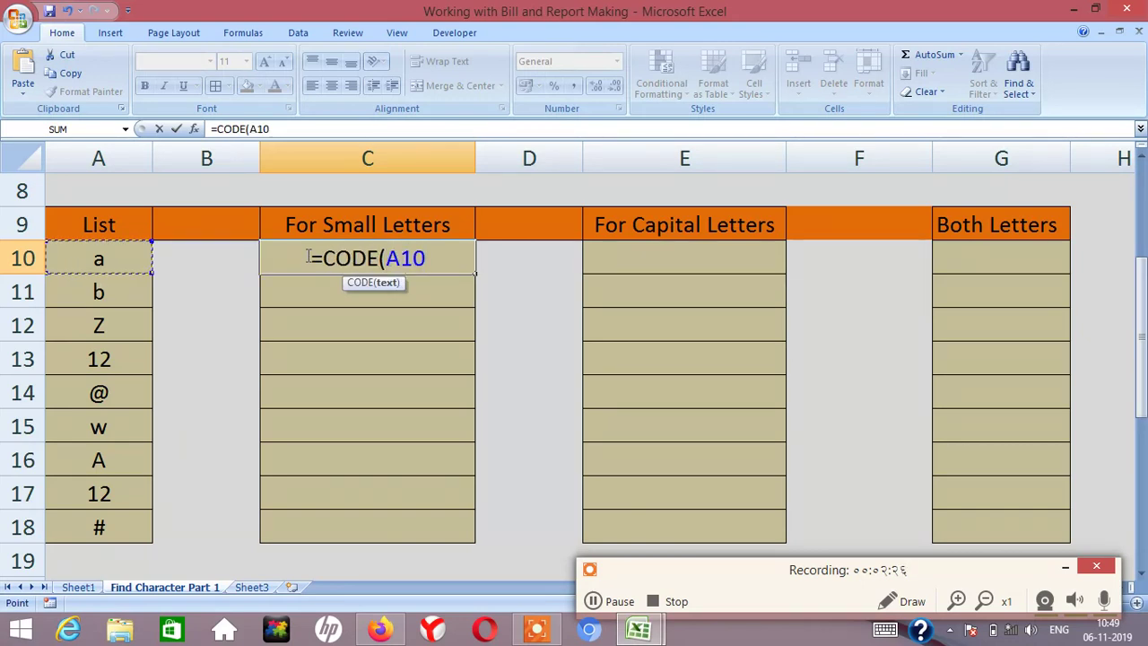
type(")")
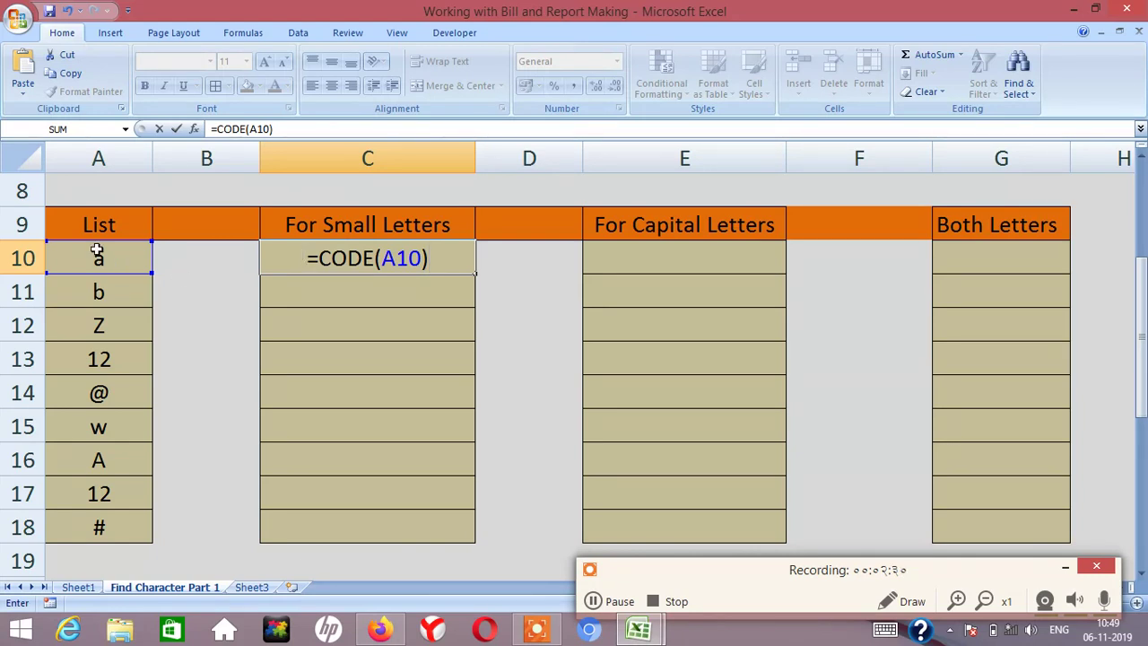
key("Return")
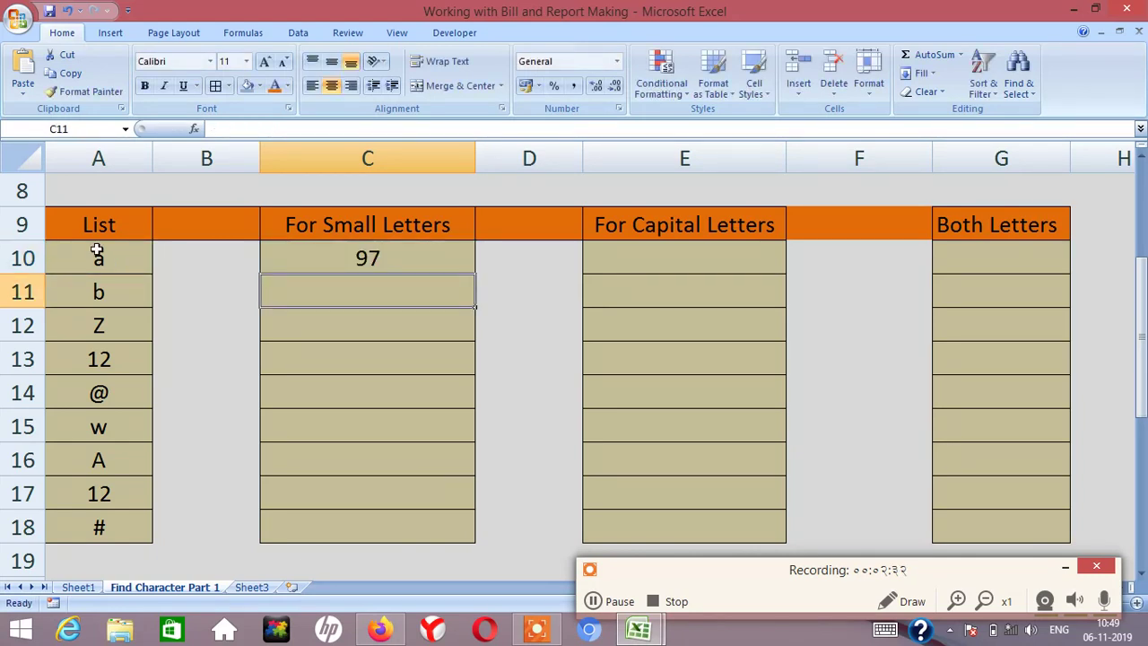
key("Up")
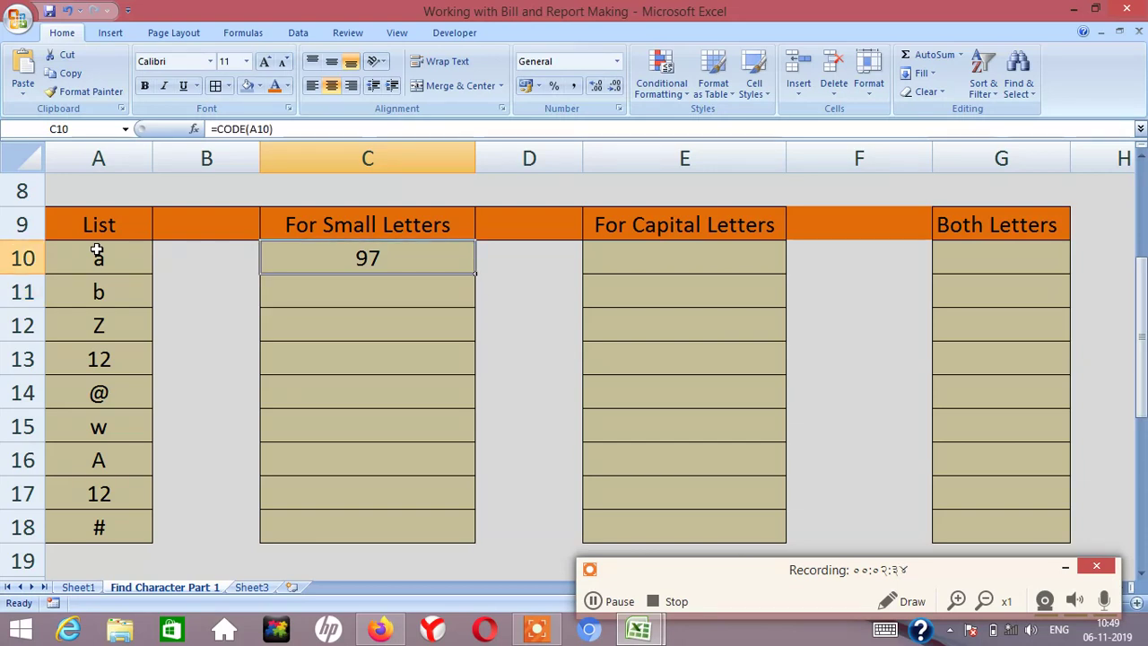
key("shift+Down")
key("shift+Down")
key("shift+Down")
key("shift+Down")
key("shift+Down")
key("shift+Down")
key("shift+Down")
key("shift+Down")
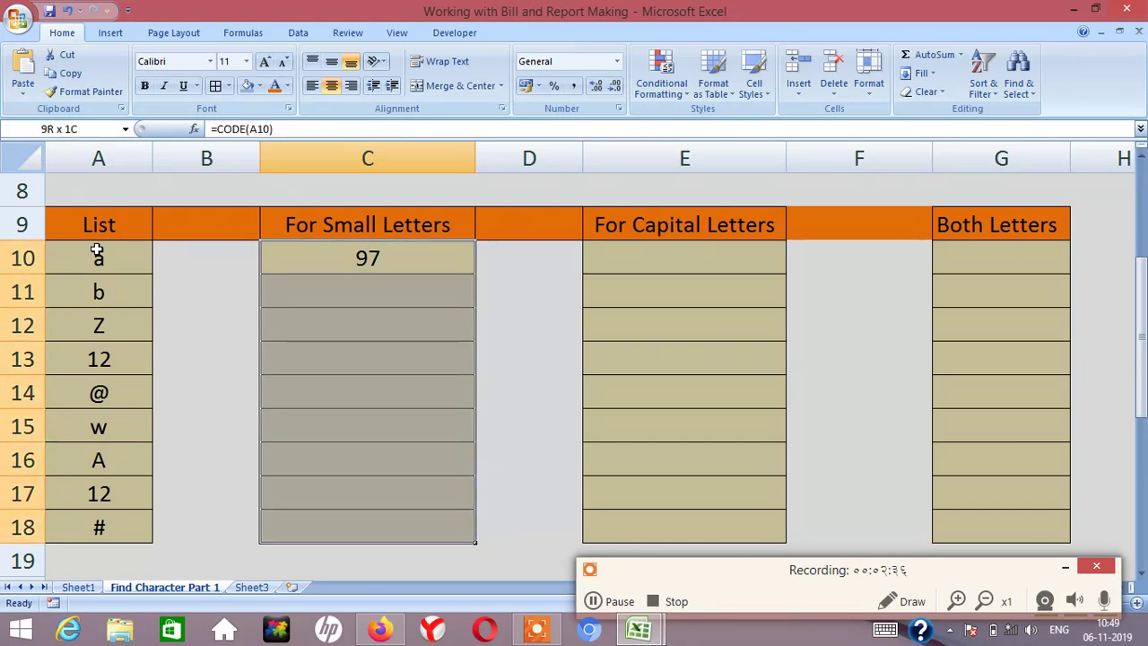
key("ctrl+d")
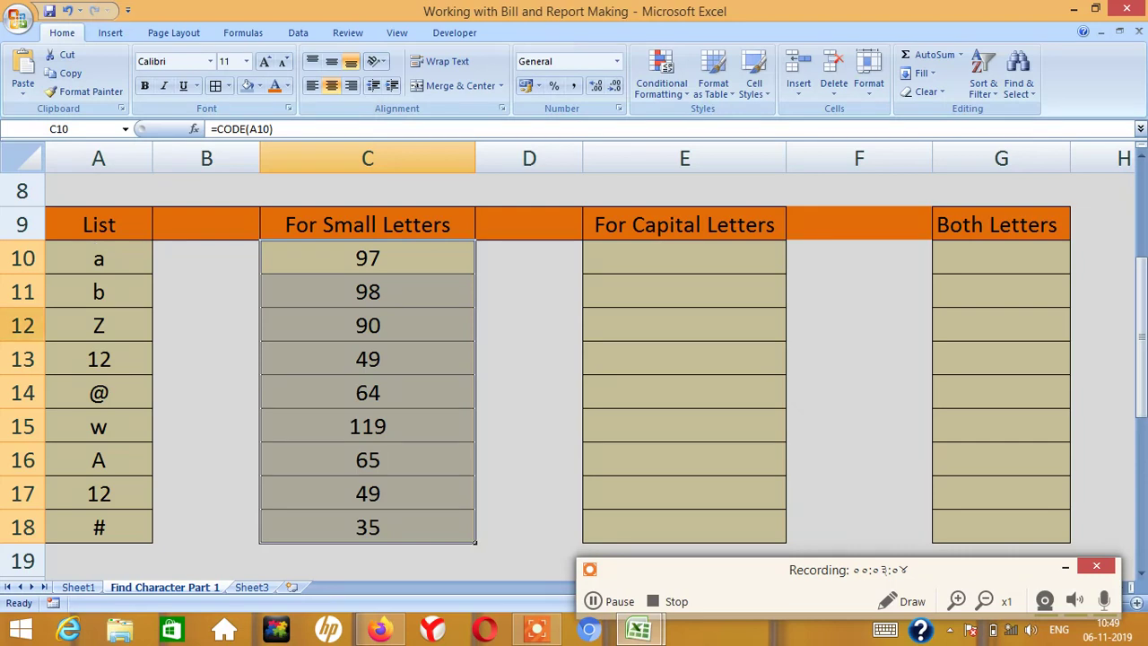
double_click(306, 259)
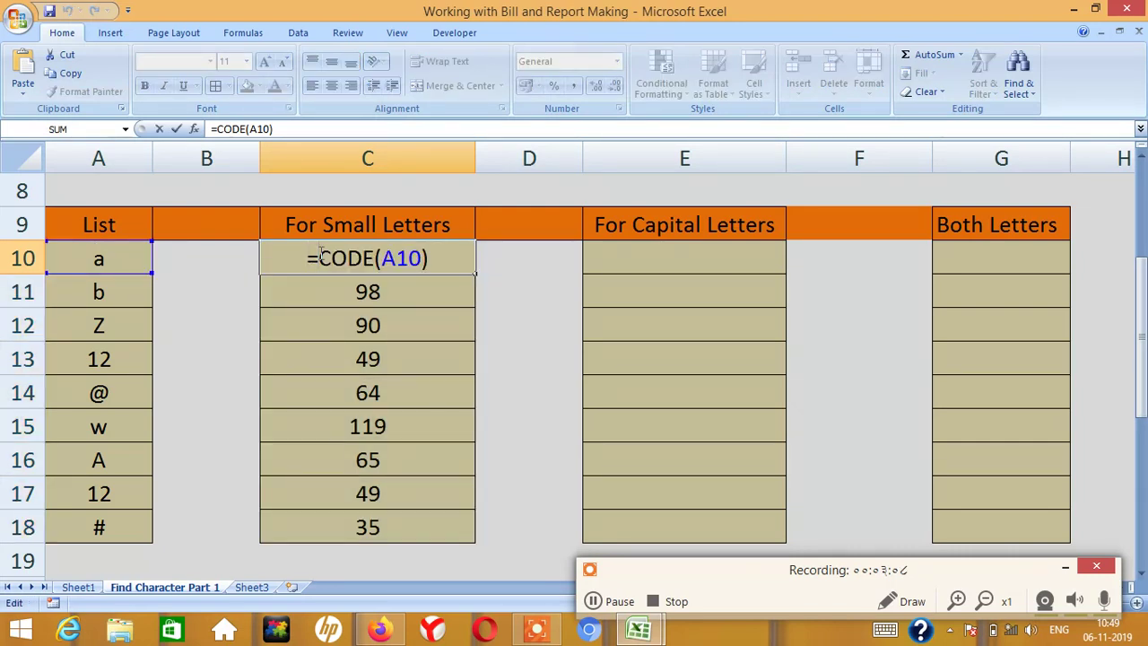
- Rewrite C10 as a nested IF/CODE check (97–122 gives 'Small Letter', else '----') and fill to C18
type("IF(")
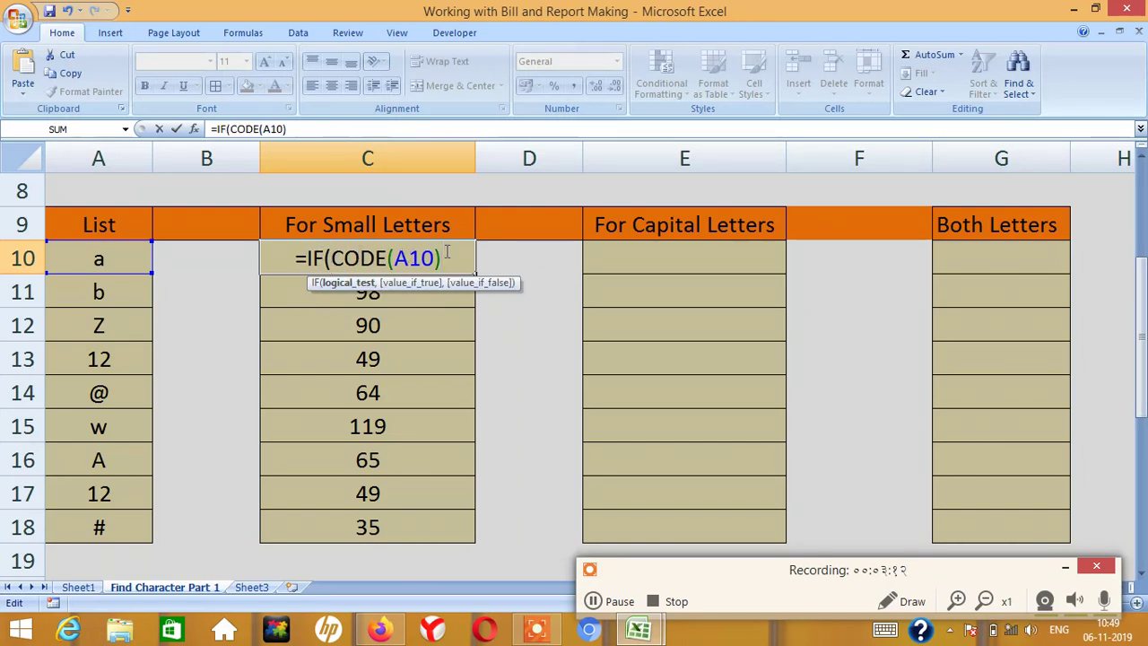
type("<")
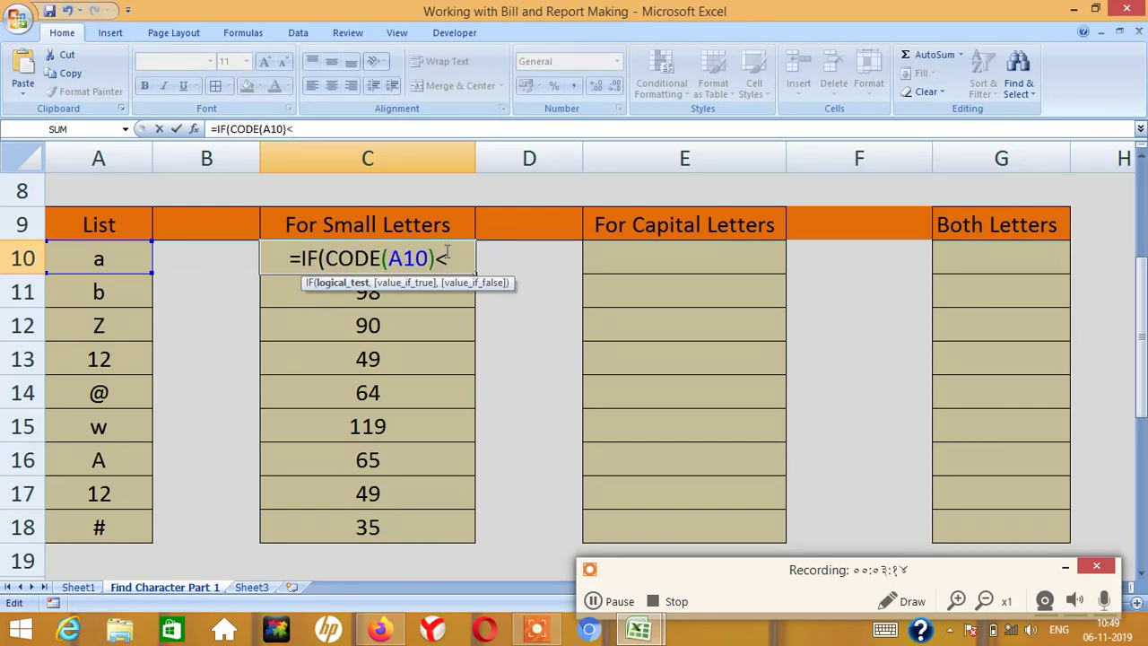
type("=1")
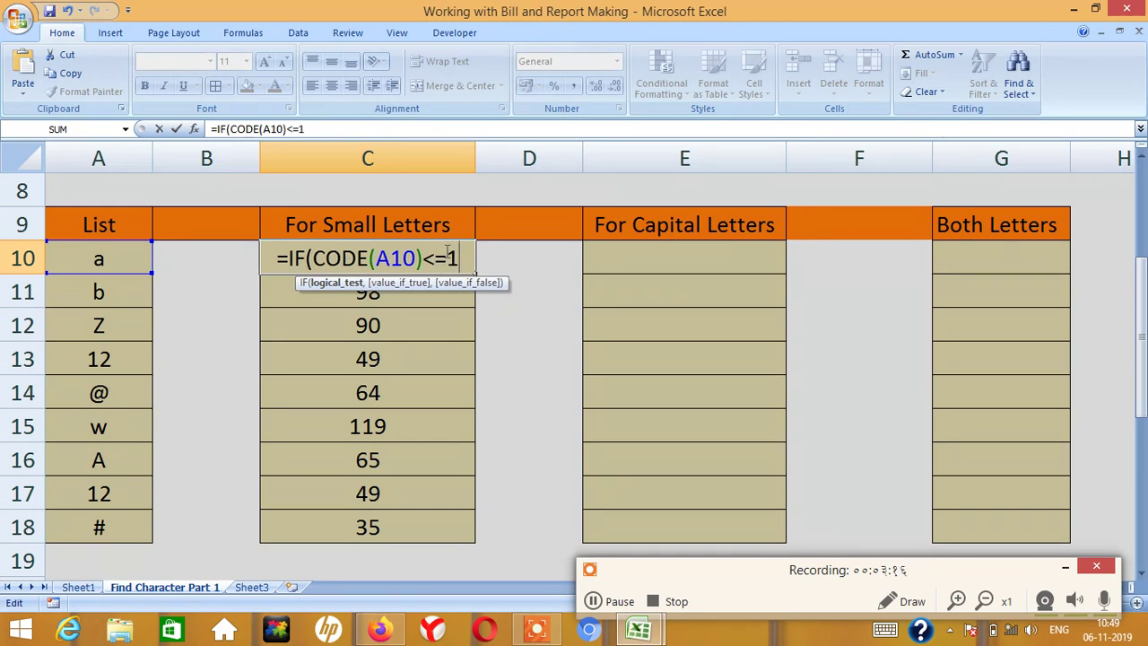
type("22,")
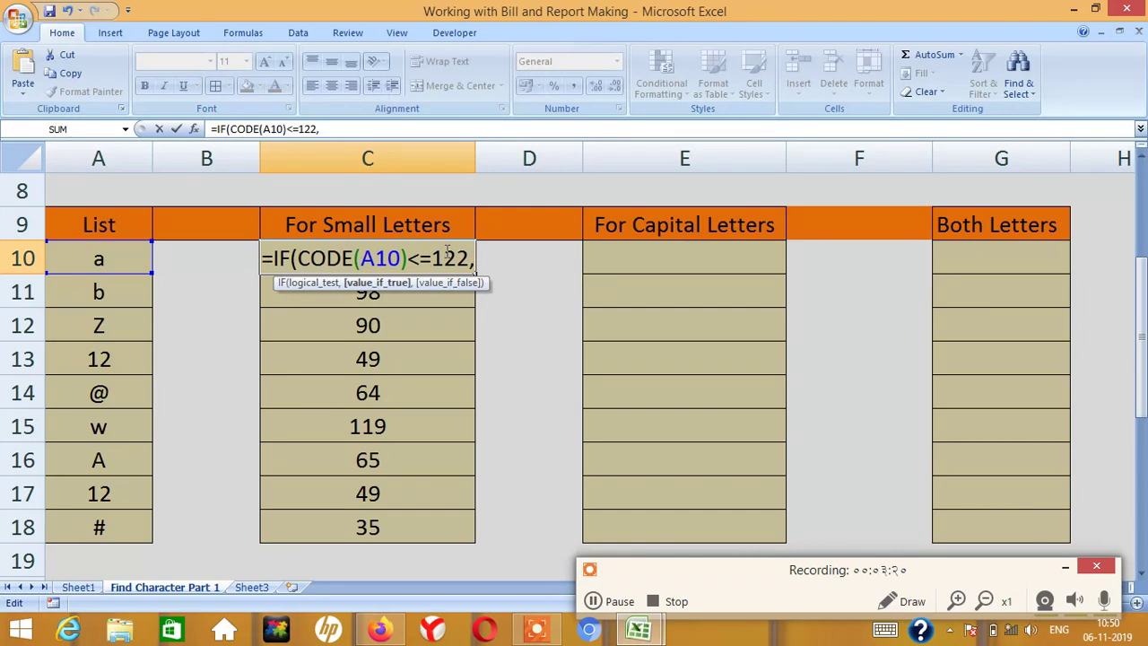
type("IF(co")
key("Tab")
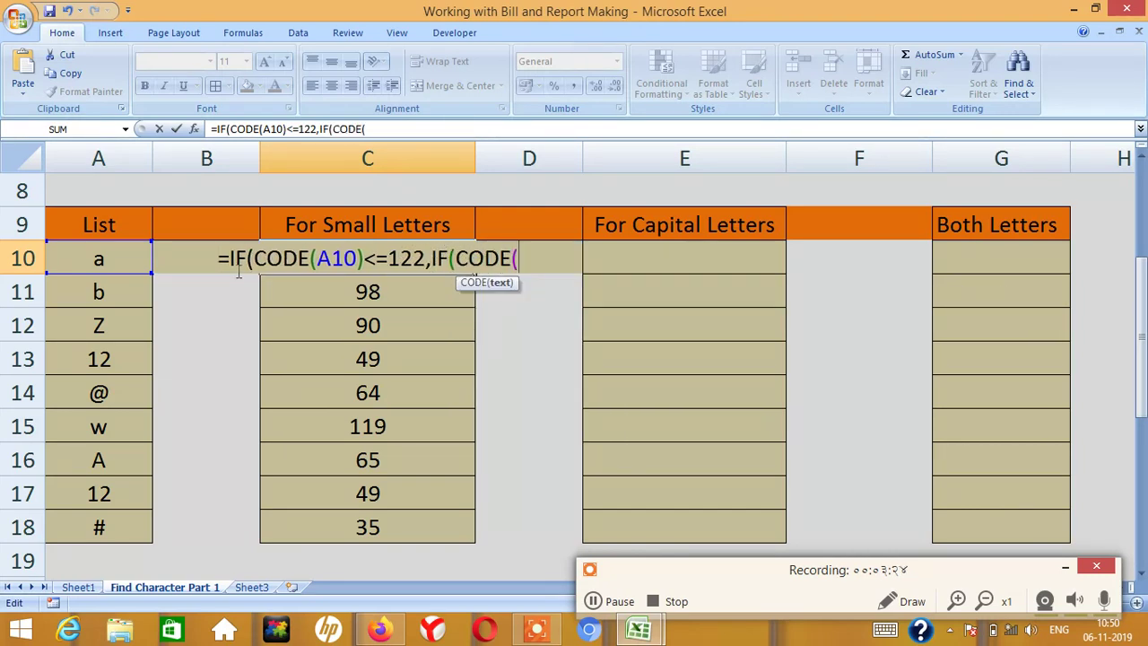
left_click(119, 259)
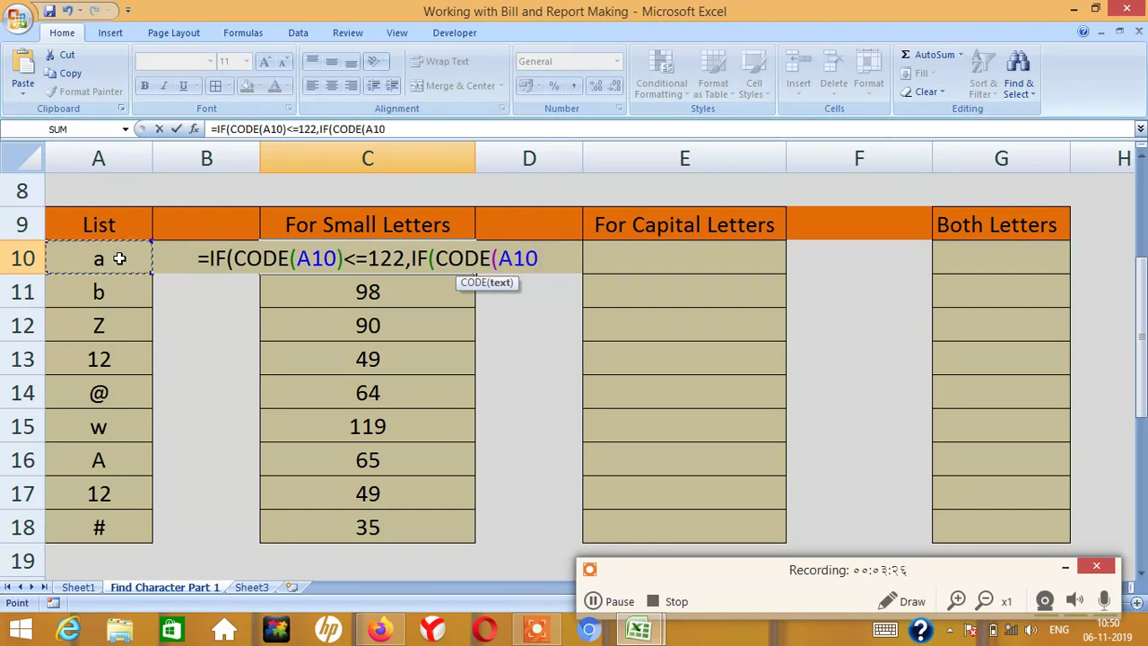
type(")")
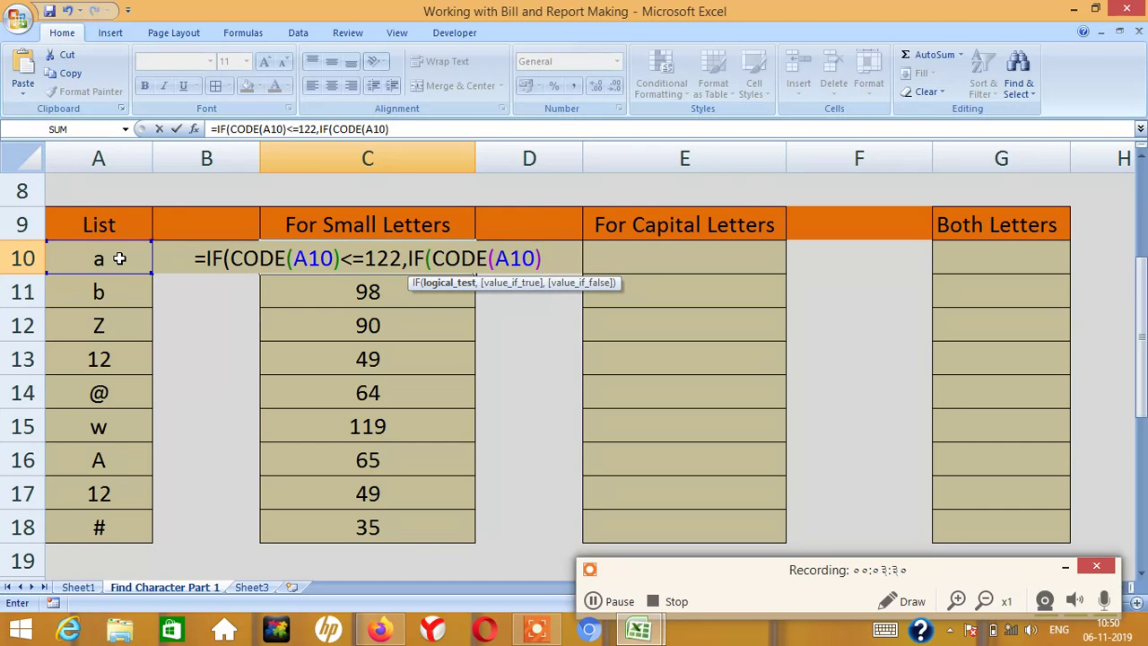
type(">=")
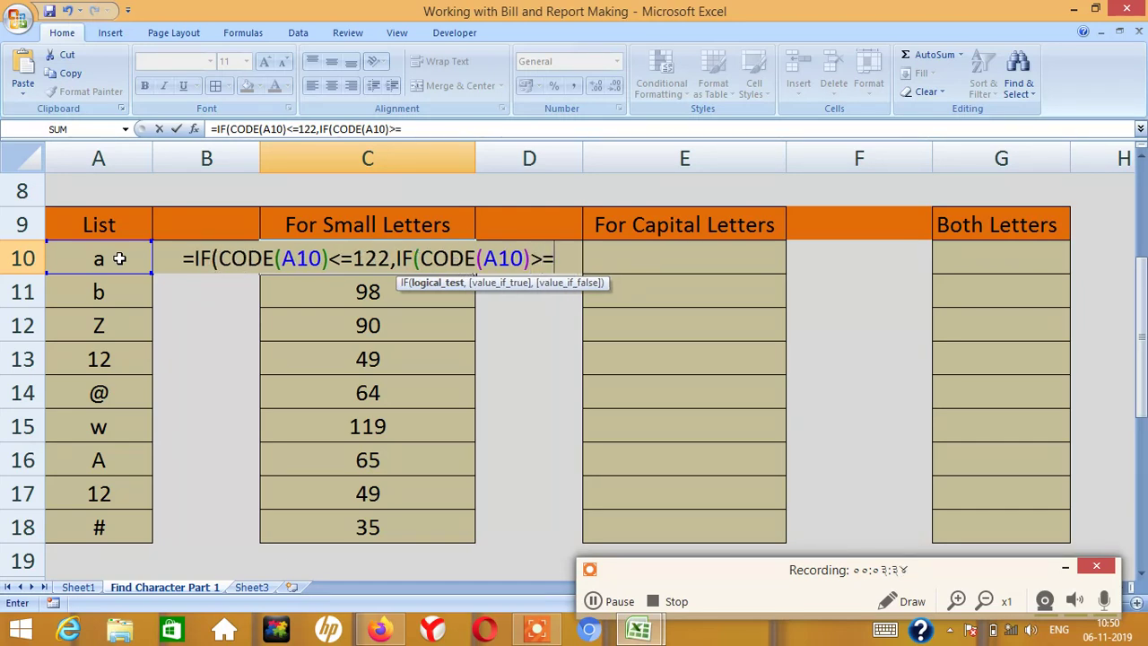
type("97")
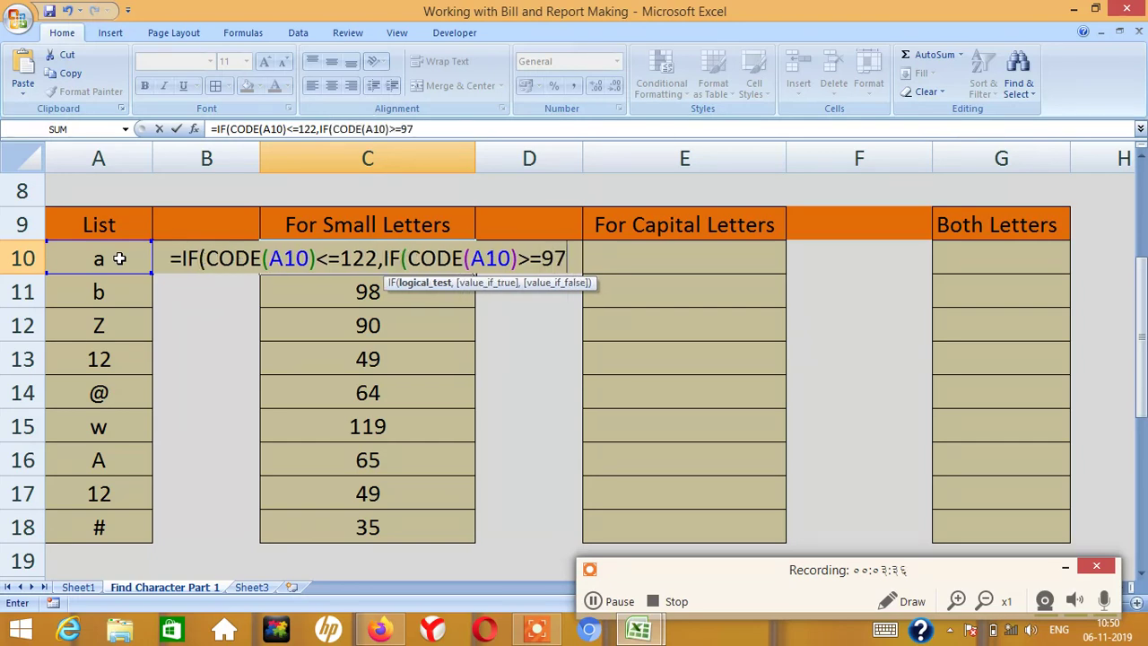
type(",")
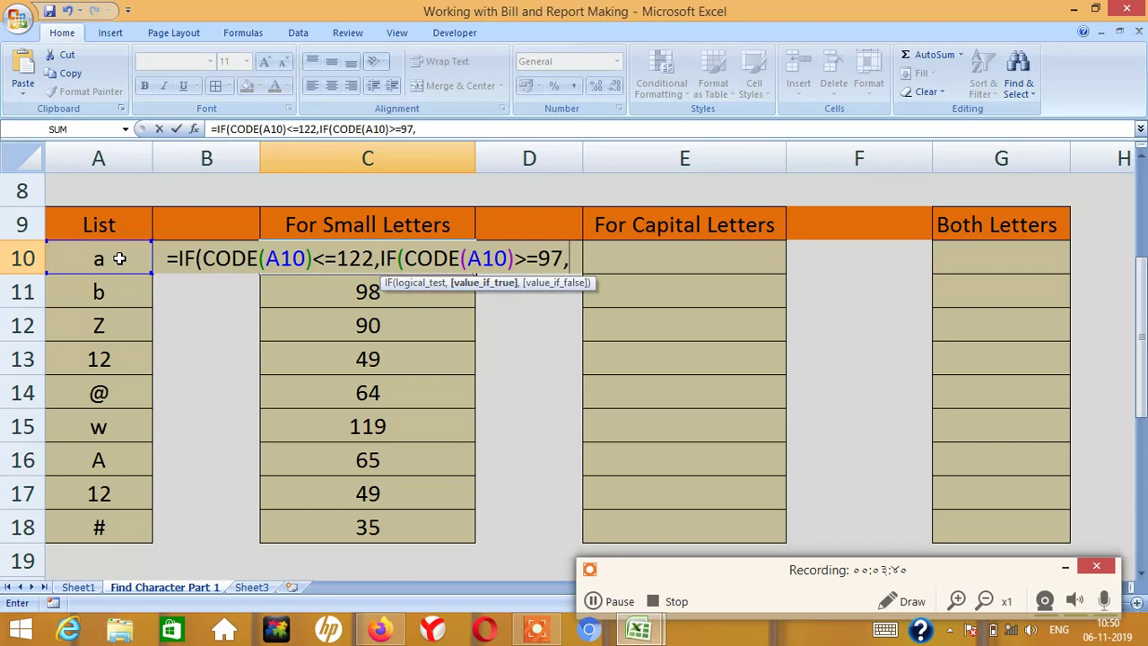
type("\"S")
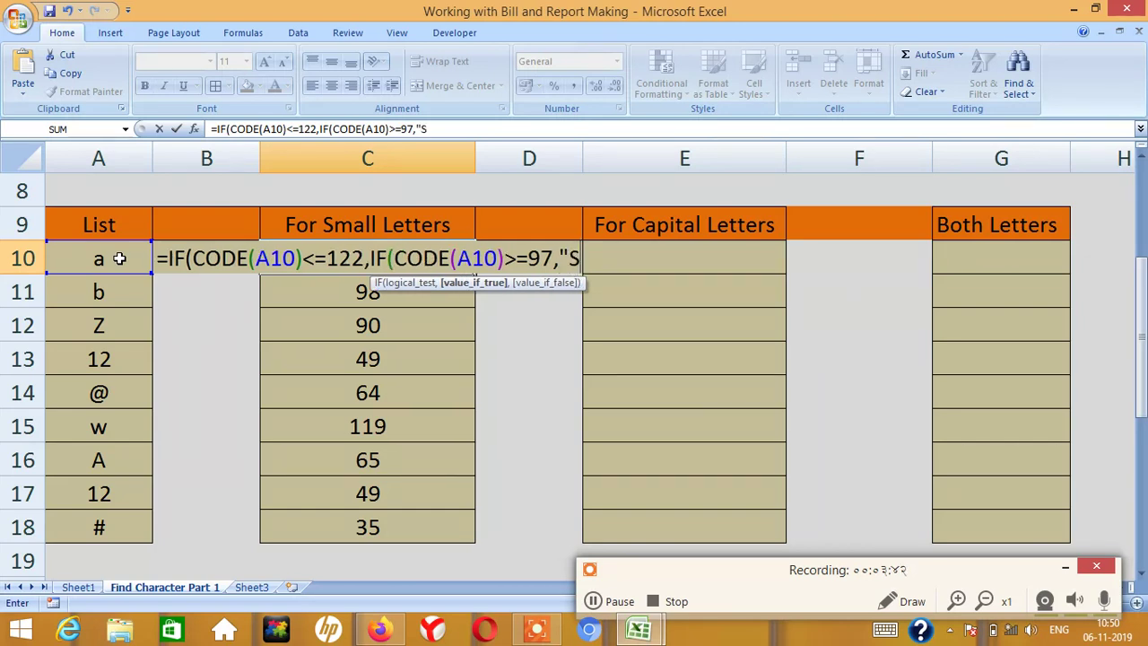
type("mall")
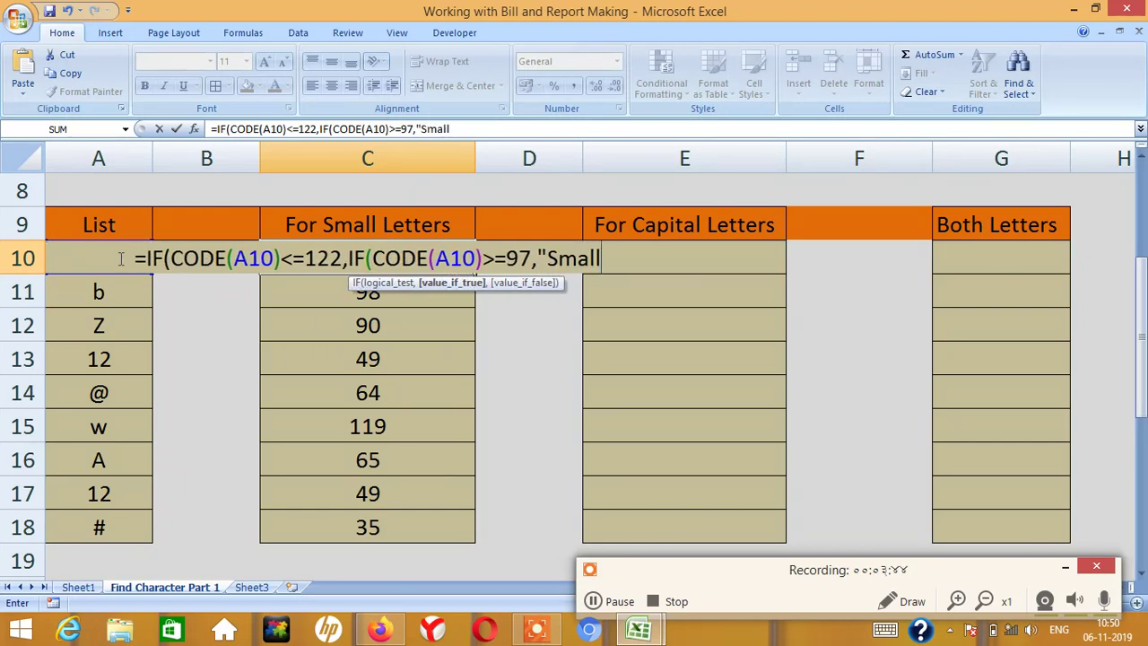
type(" Letters")
key("BackSpace")
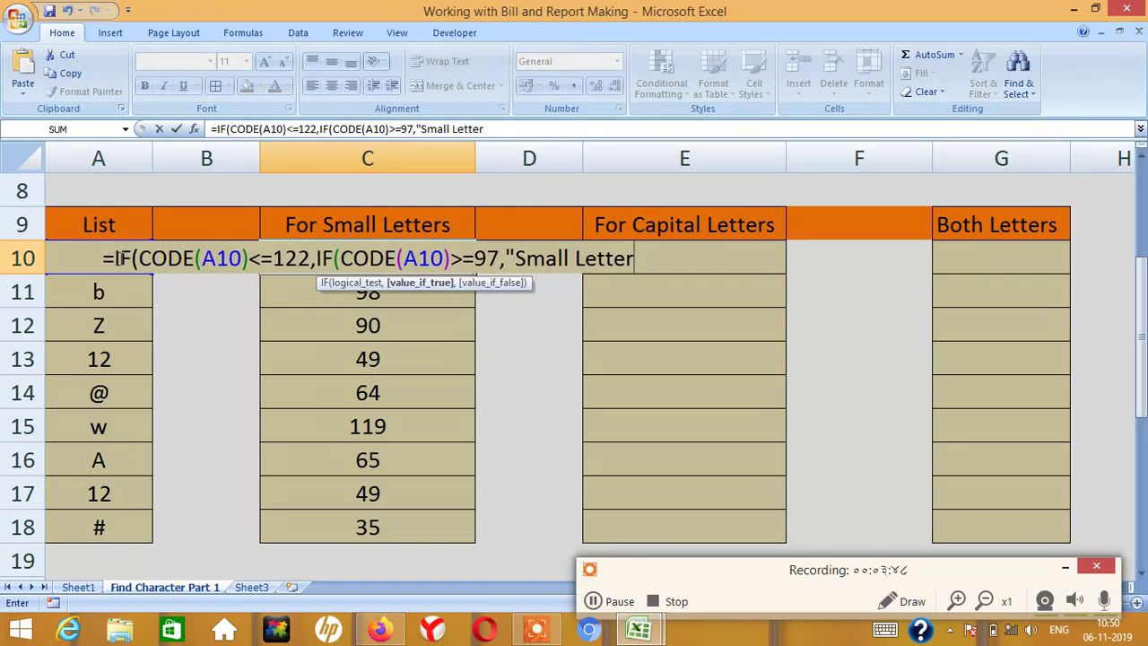
type("\"")
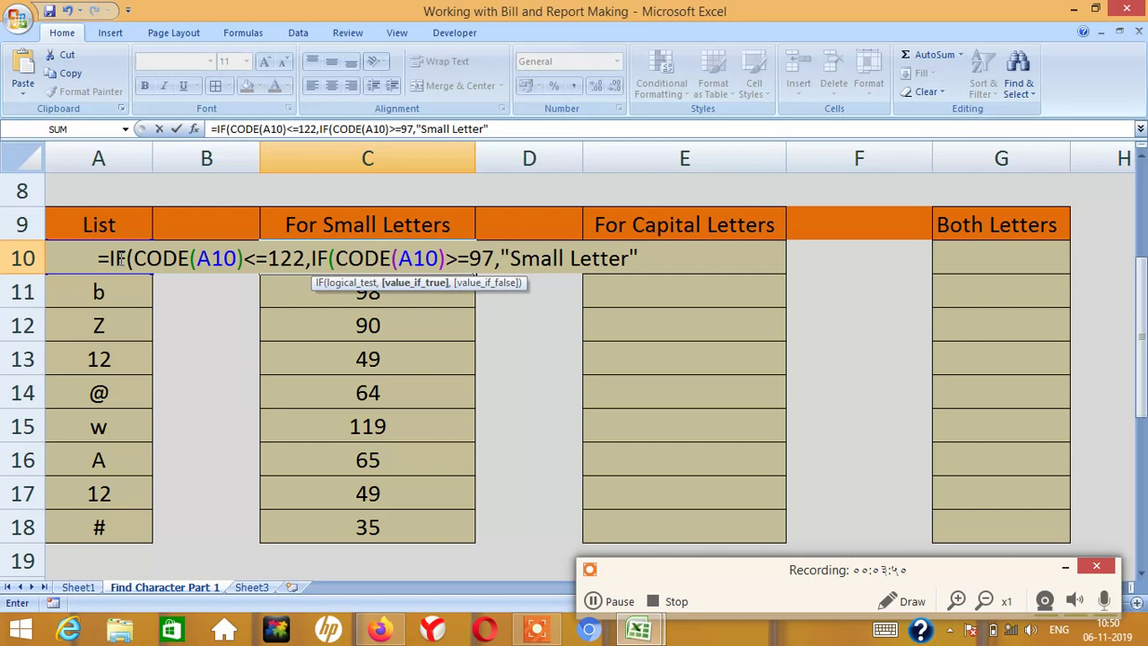
type(",")
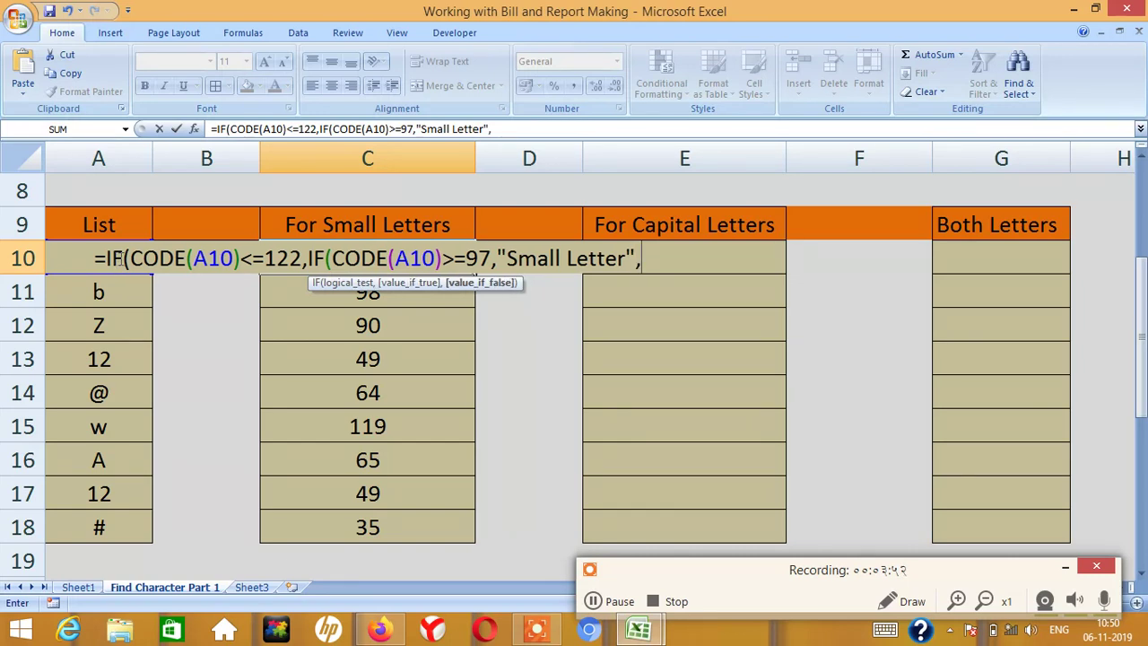
type("\"---")
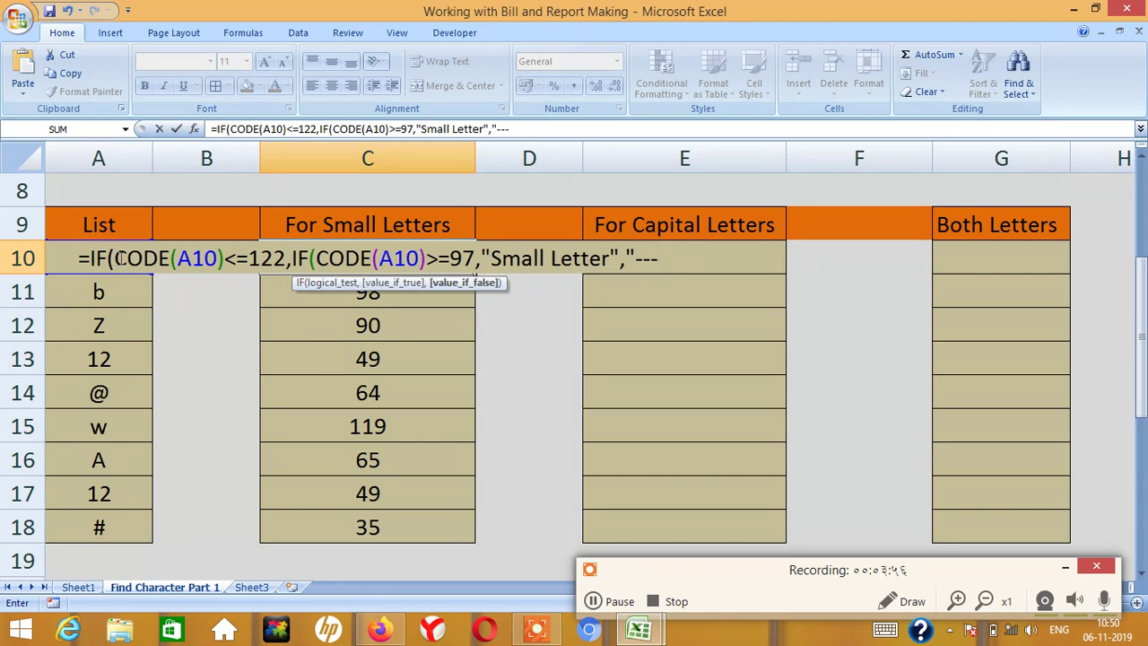
type("-\"")
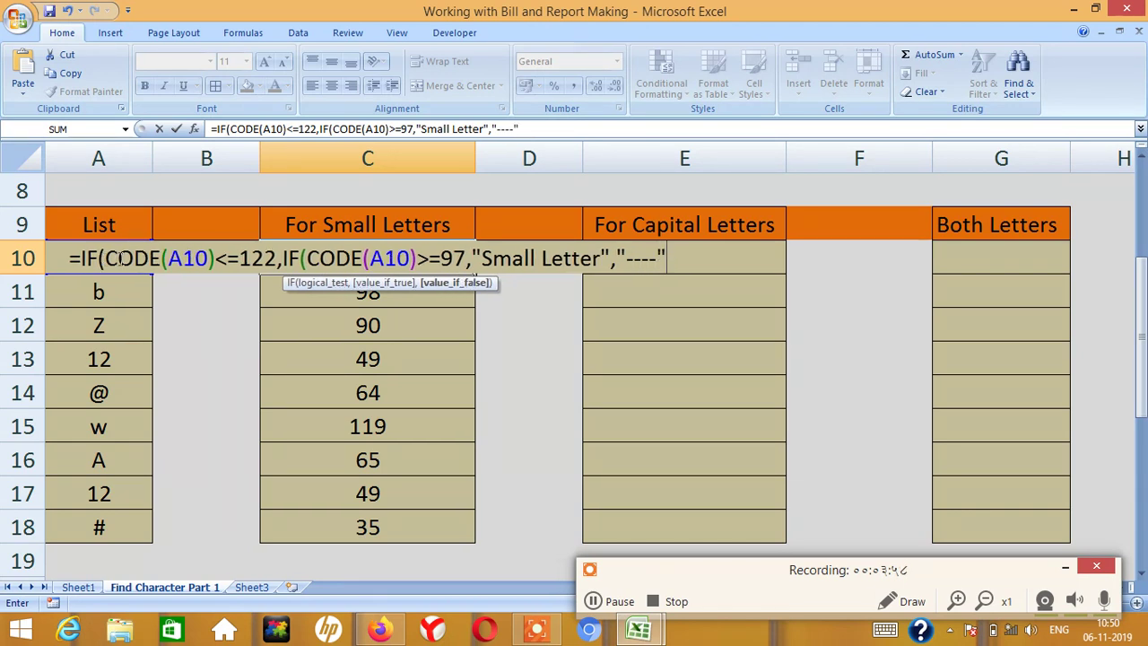
type(")")
type(",\"")
type("----\"),\"----\")")
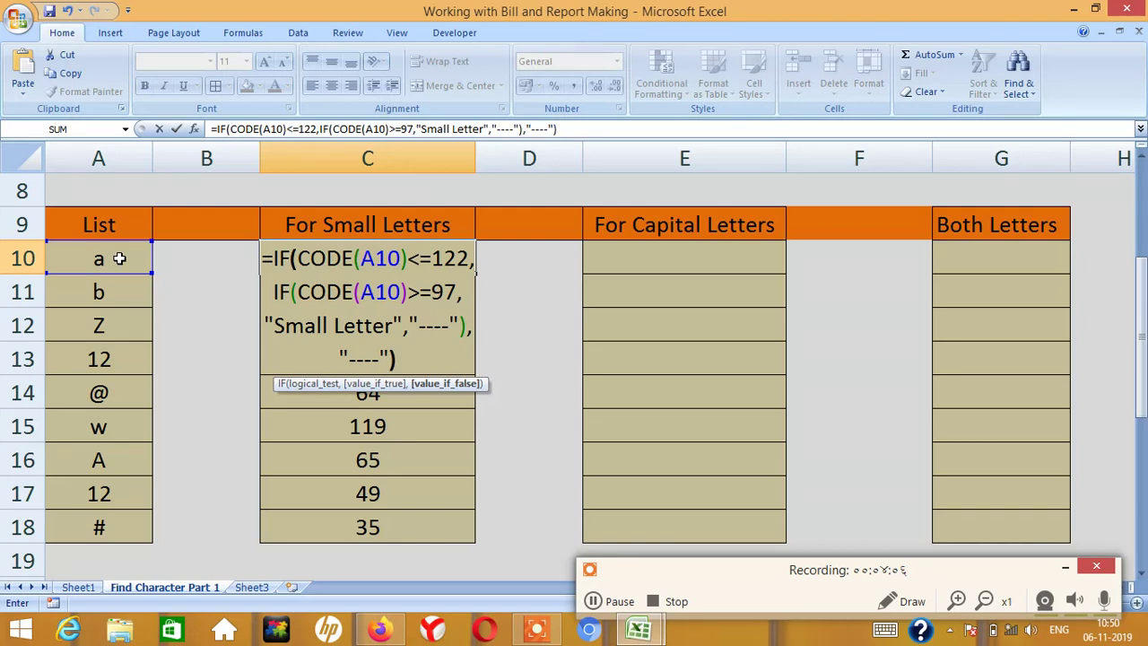
key("Return")
key("Up")
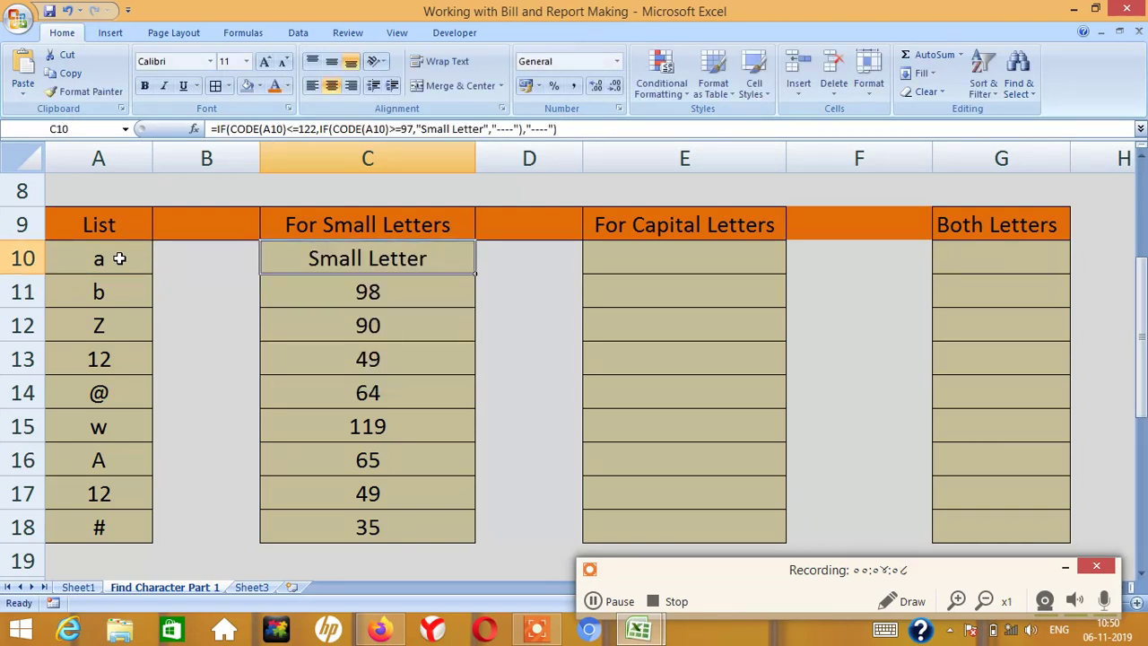
key("shift+Down")
key("shift+Down")
key("shift+Down")
key("shift+Down")
key("shift+Down")
key("shift+Down")
key("shift+Down")
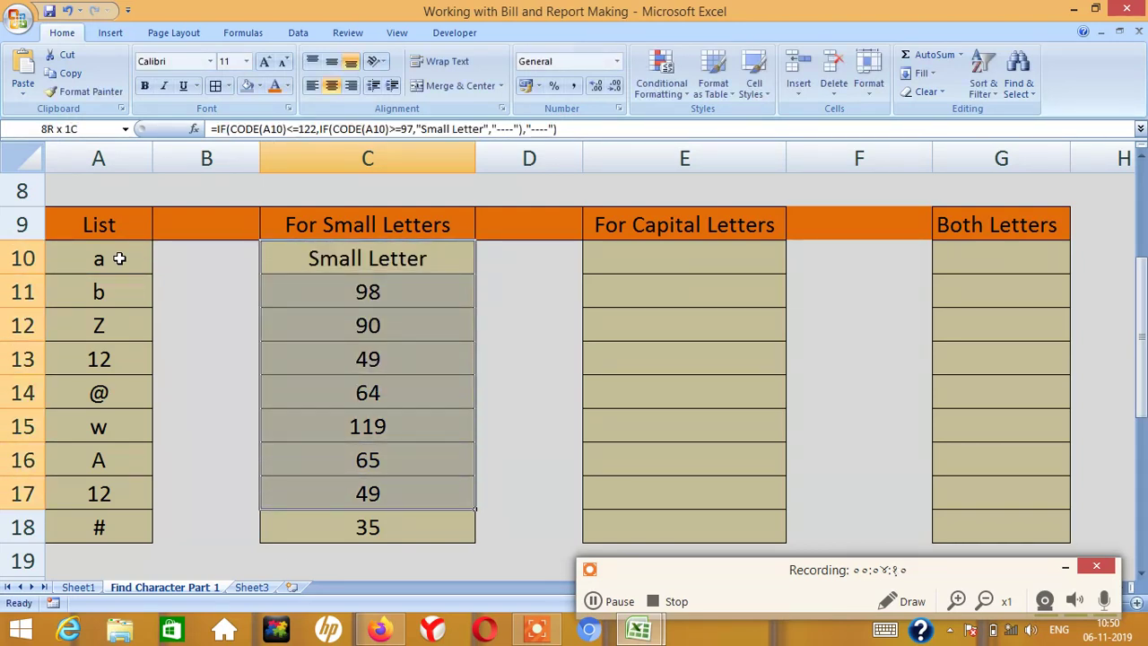
key("shift+Down")
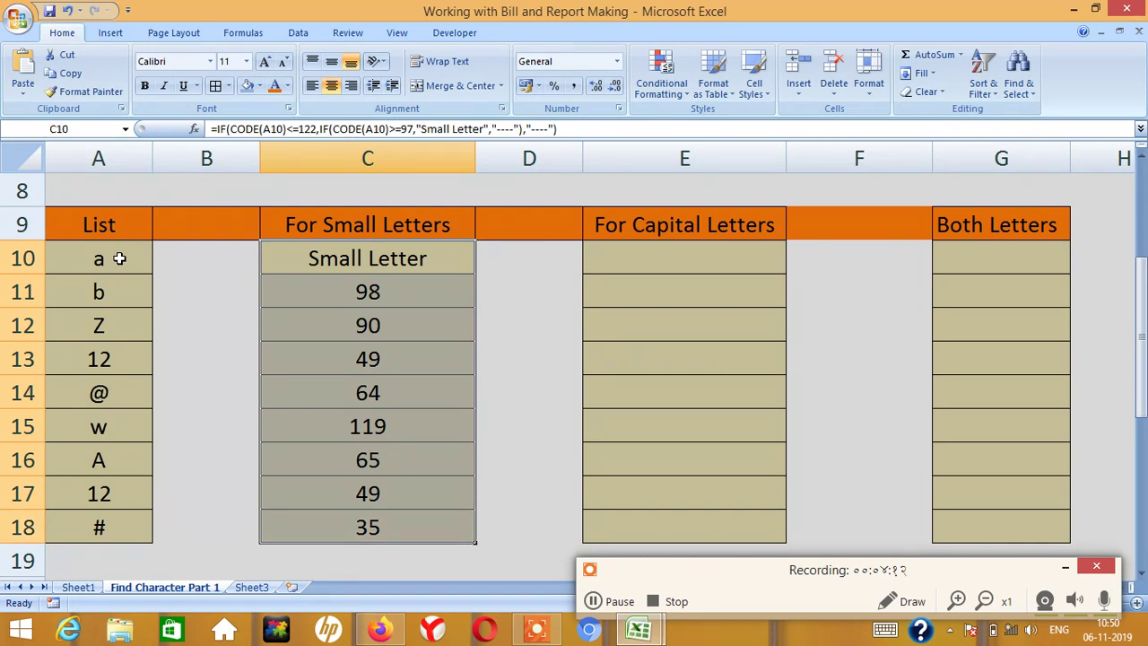
key("ctrl+d")
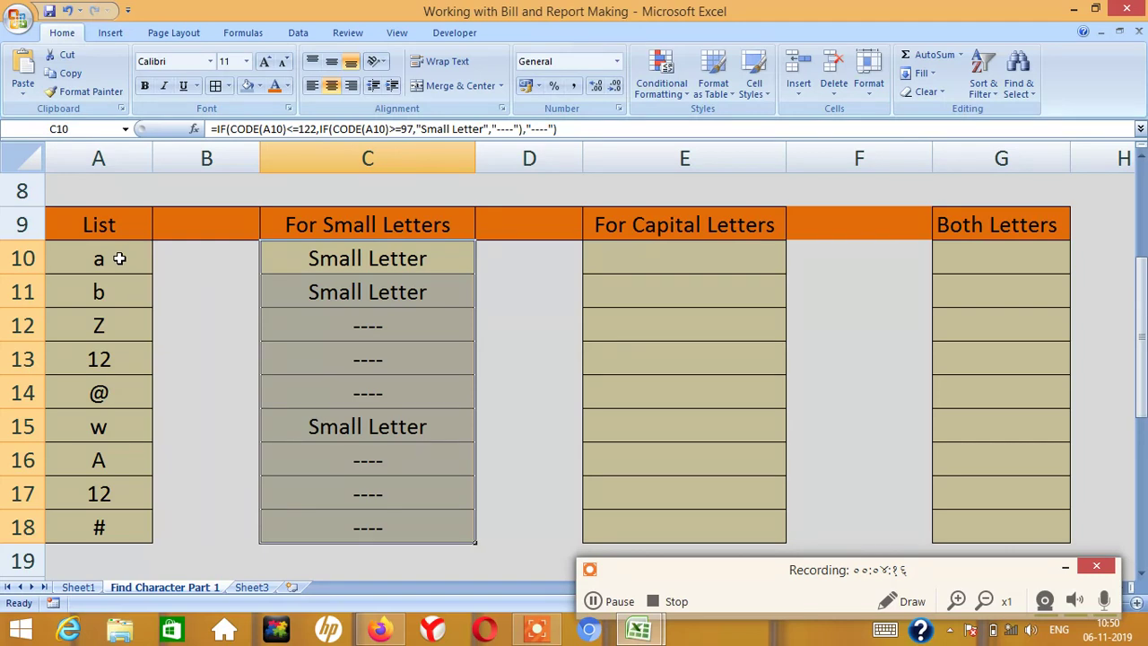
- Enter =CODE(A10) in E10 as a starting formula
left_click(631, 259)
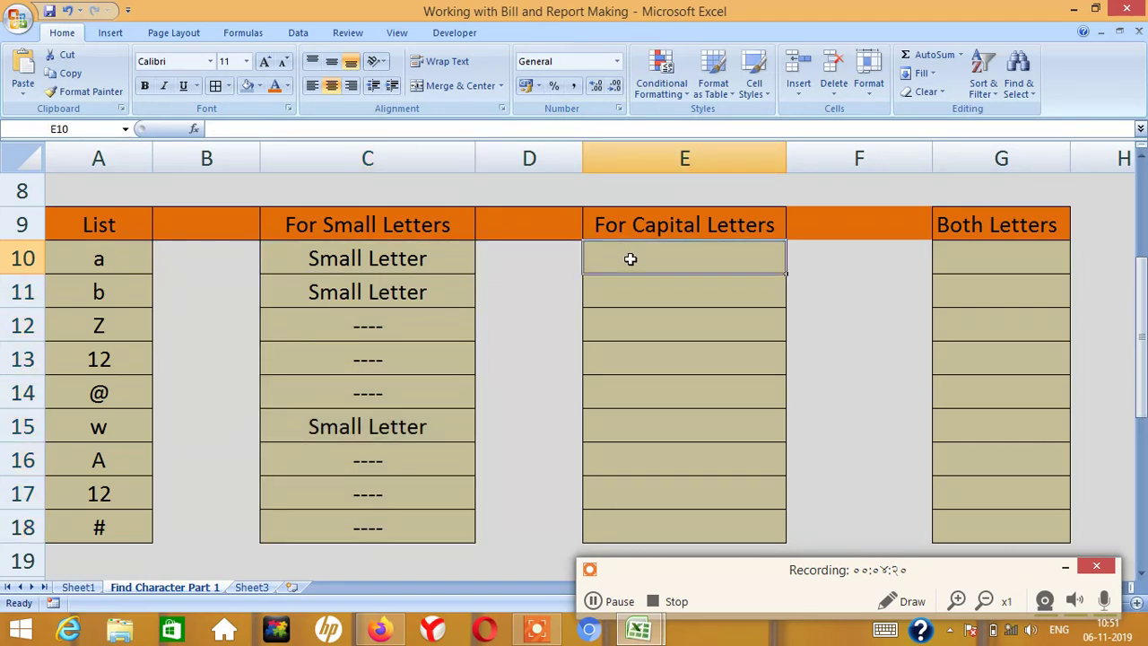
type("=co")
key("Tab")
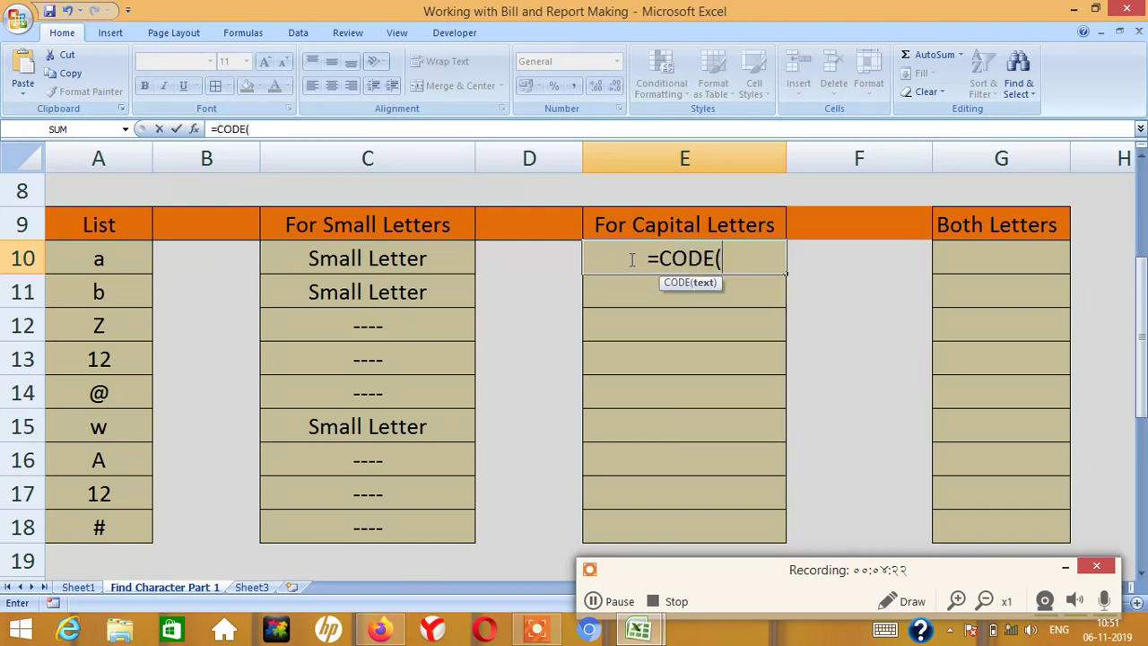
key("Left")
key("Left")
key("Left")
key("Left")
key("Return")
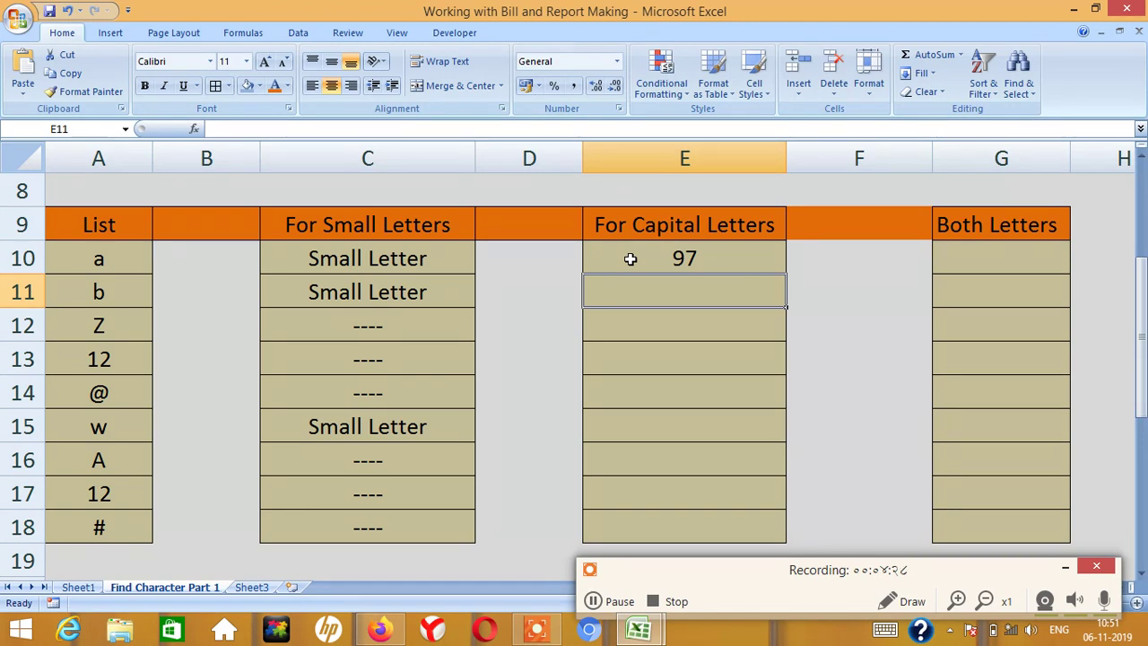
- Turn E10 into a nested IF/CODE check: codes 65–90 give 'Capital Letter', else '----'
double_click(630, 259)
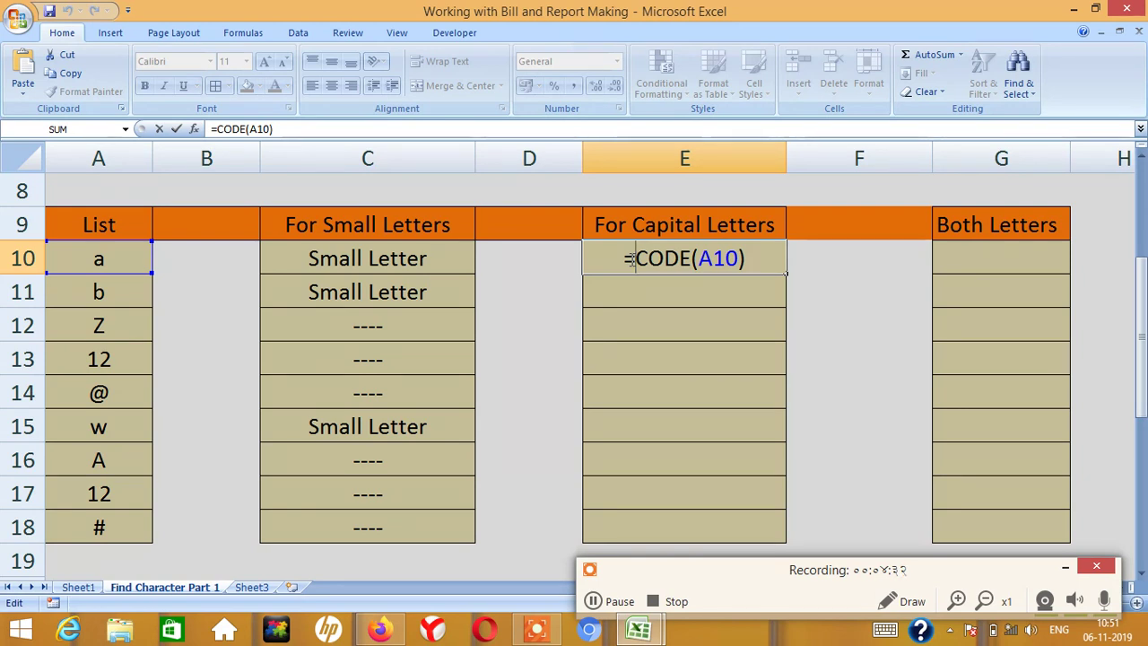
type("IF(")
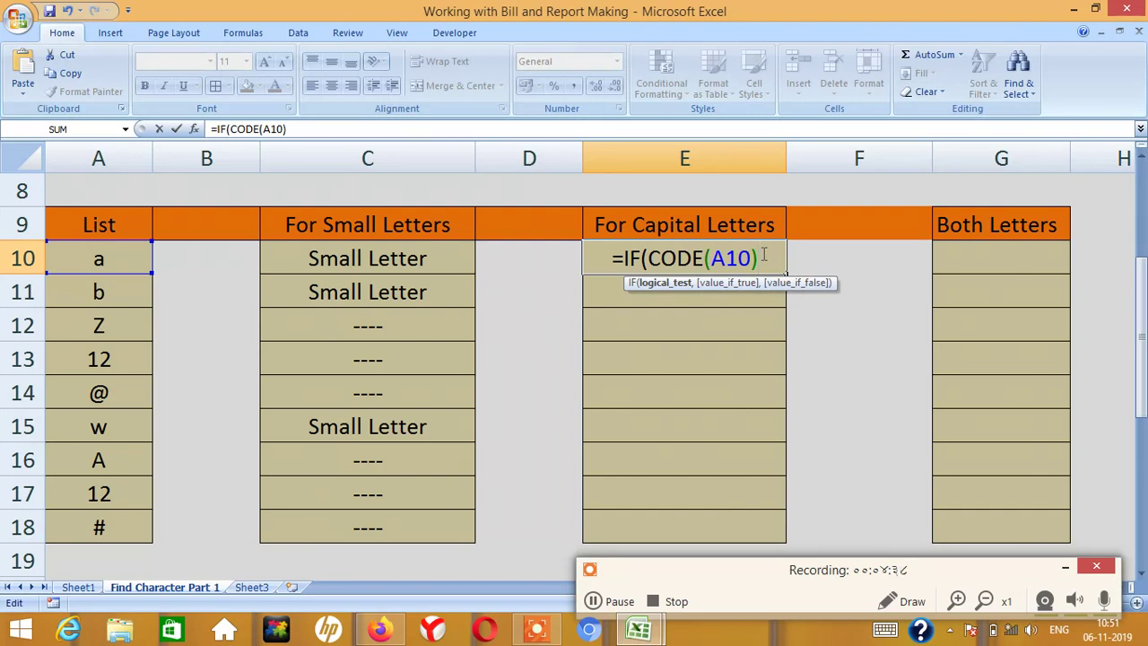
type("<")
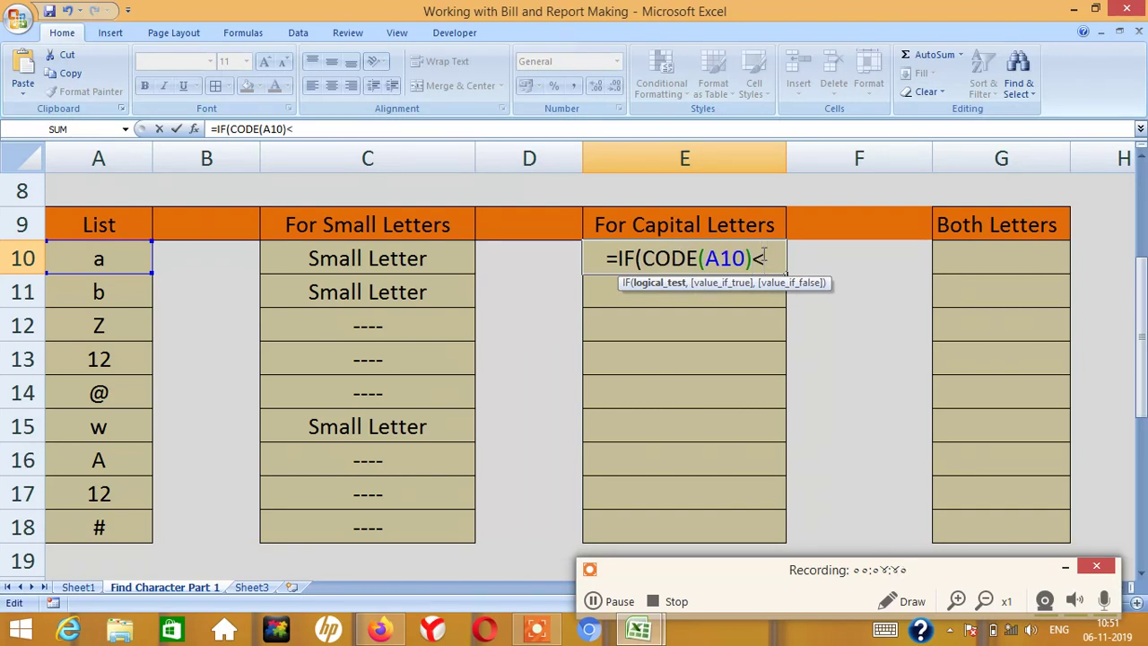
type("=90,if(")
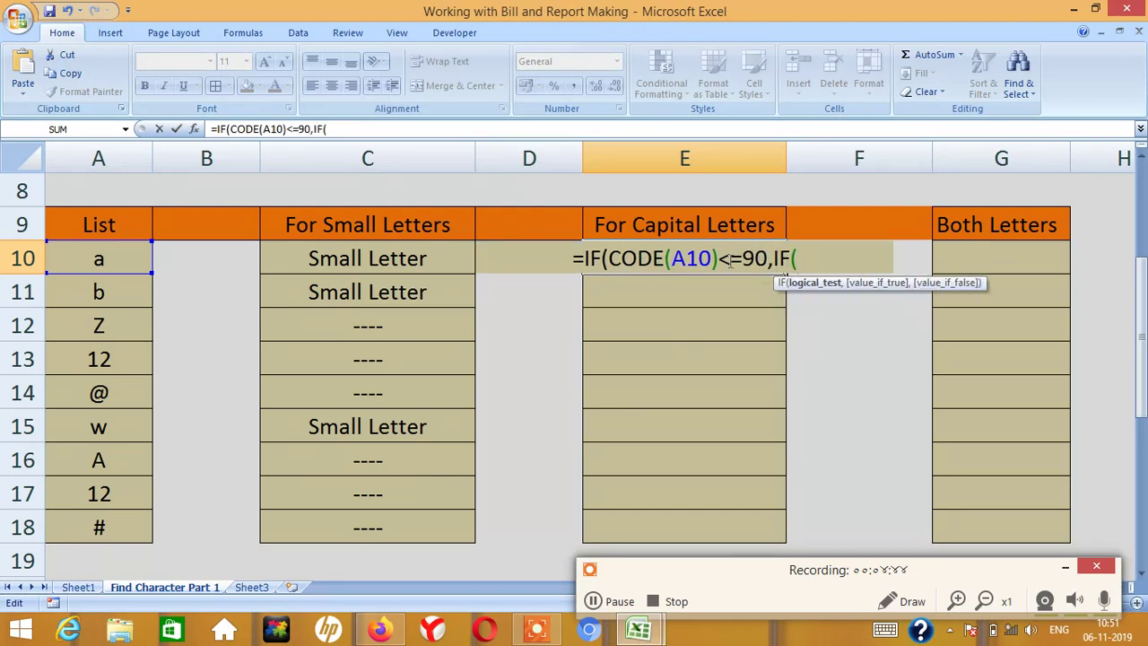
left_click(75, 258)
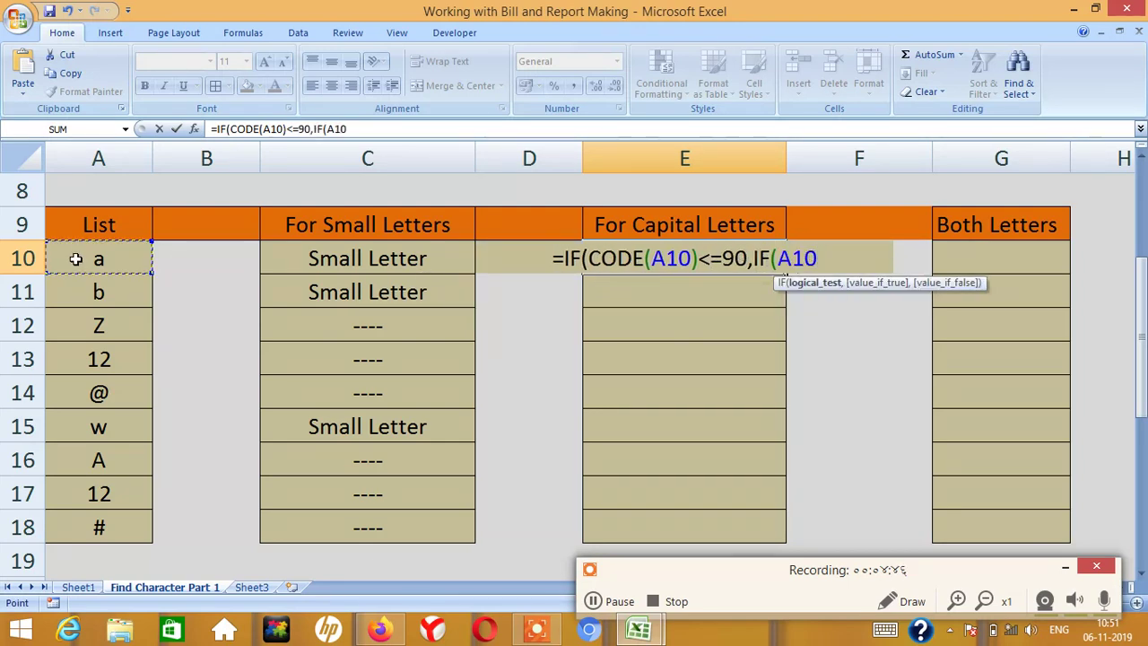
key("BackSpace")
key("BackSpace")
key("BackSpace")
type("cod")
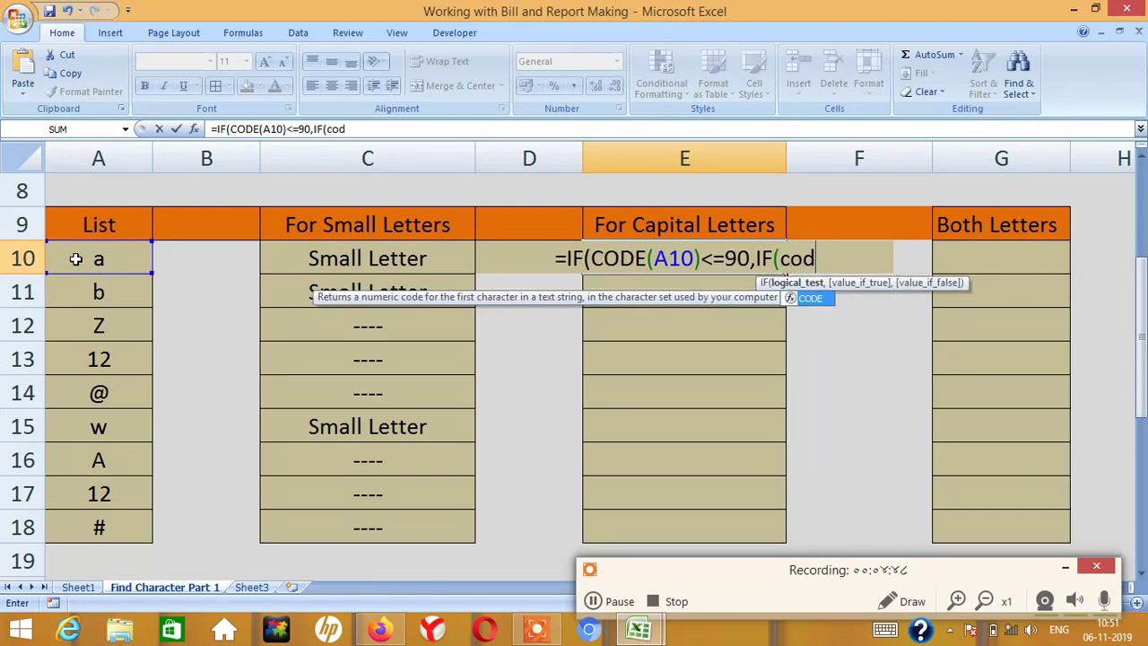
key("Tab")
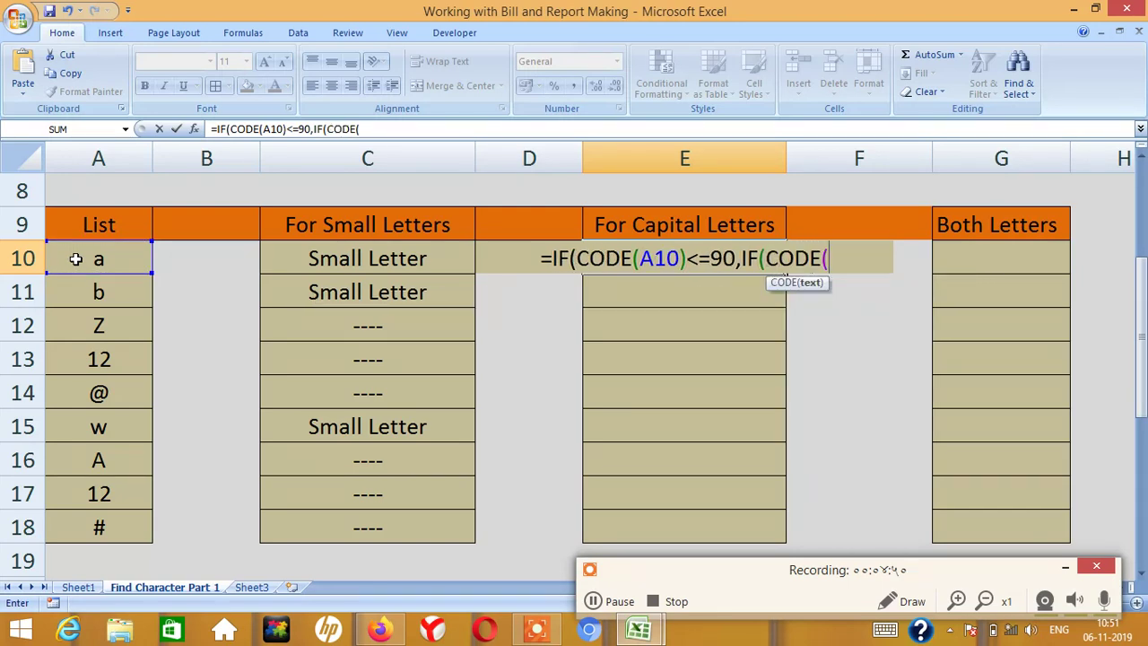
left_click(75, 258)
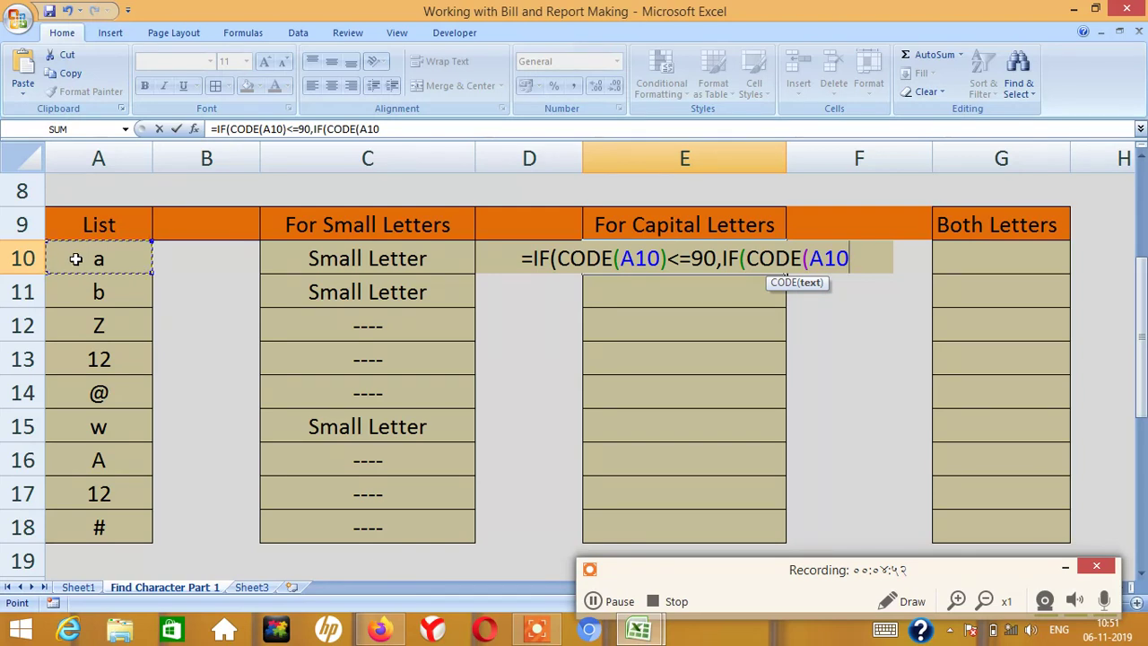
type(")>=65")
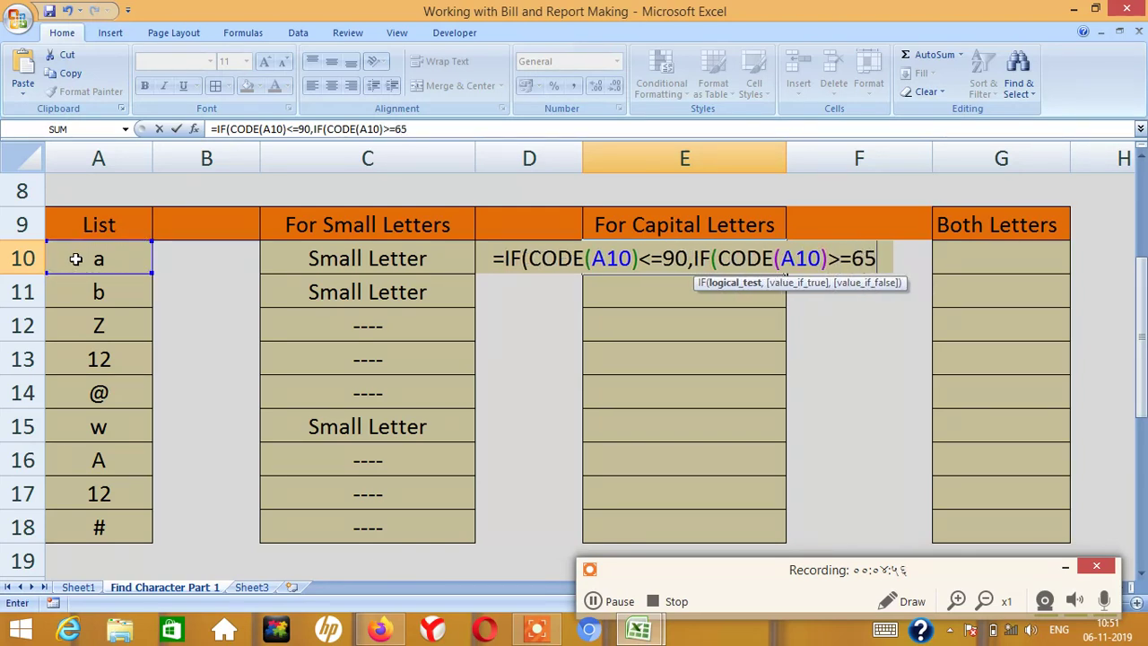
type(",")
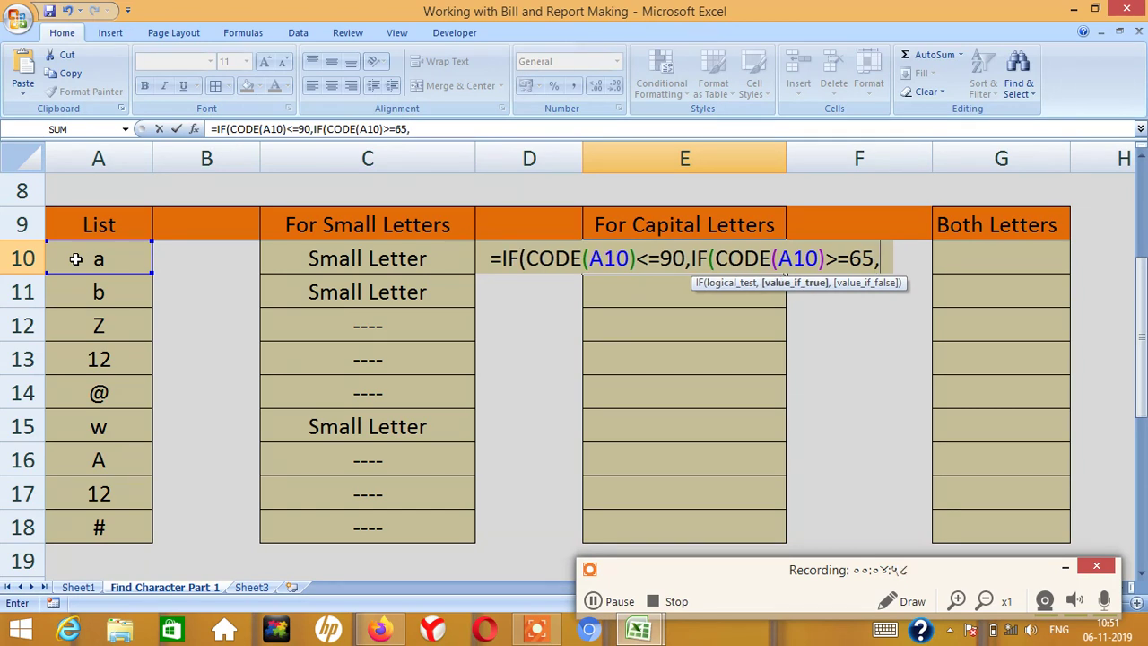
type("\"Capital")
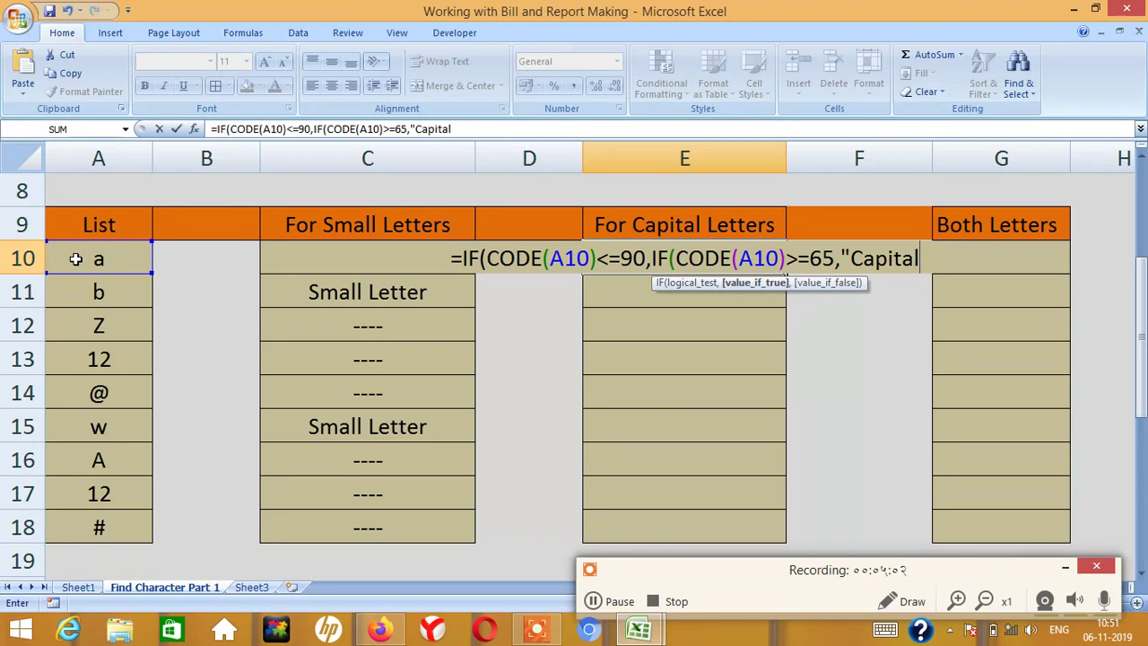
type(" Letter\",\"----")
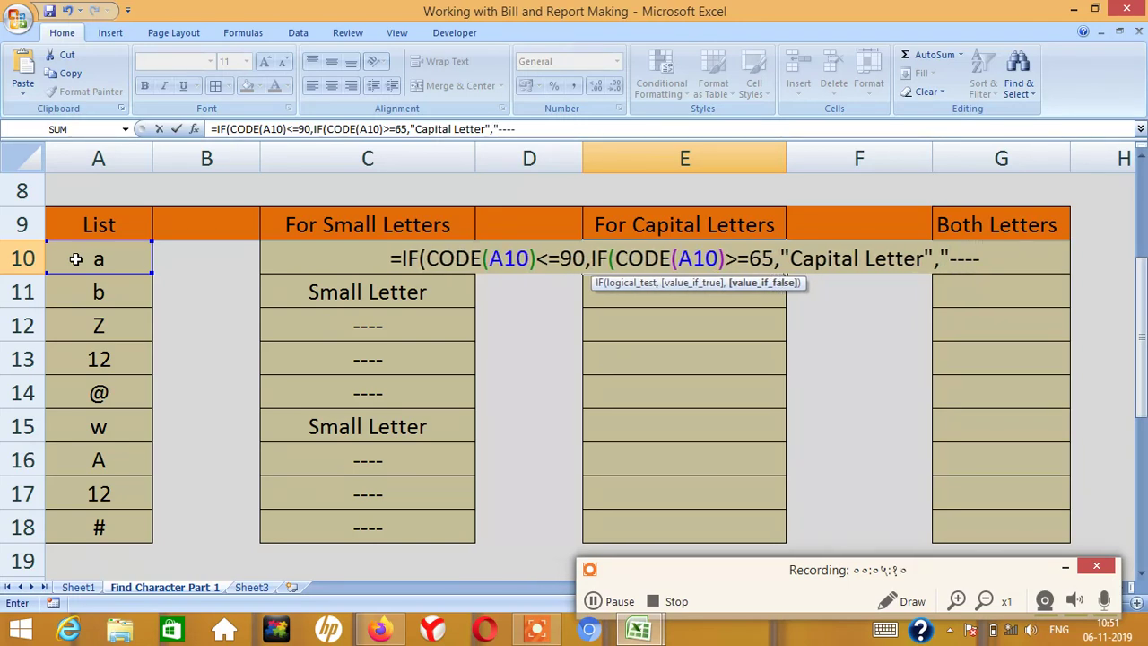
type("\"),\"----\"")
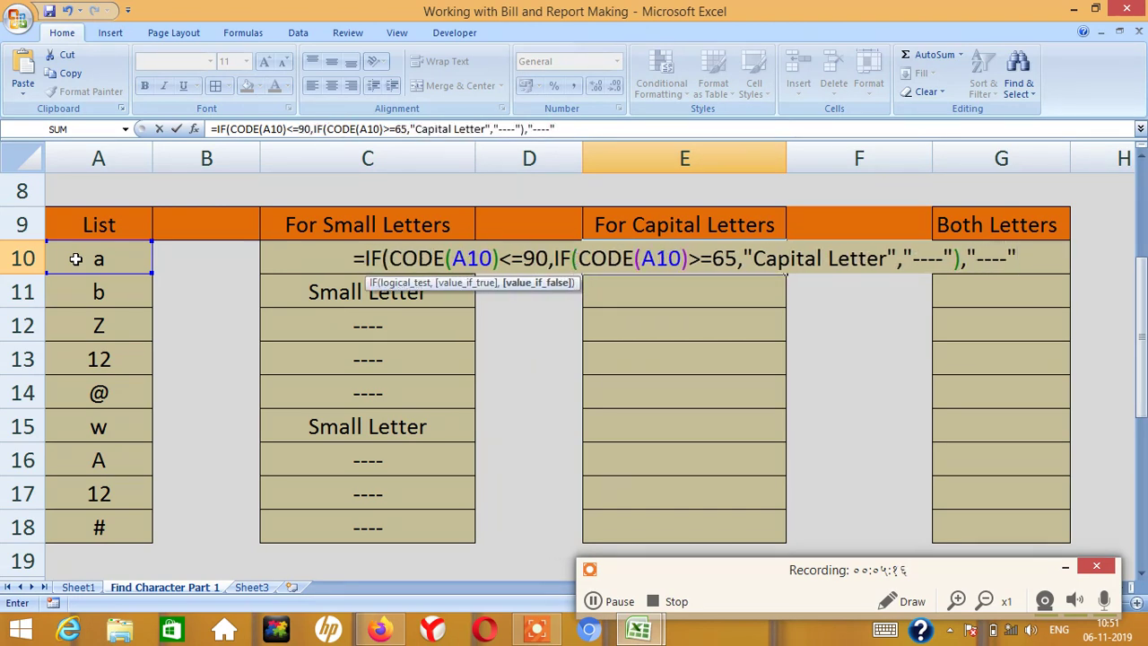
type(")")
key("Return")
- Fill the E10 capital-letter formula down through E18
key("Down")
key("Up")
key("Up")
key("Down")
key("Up")
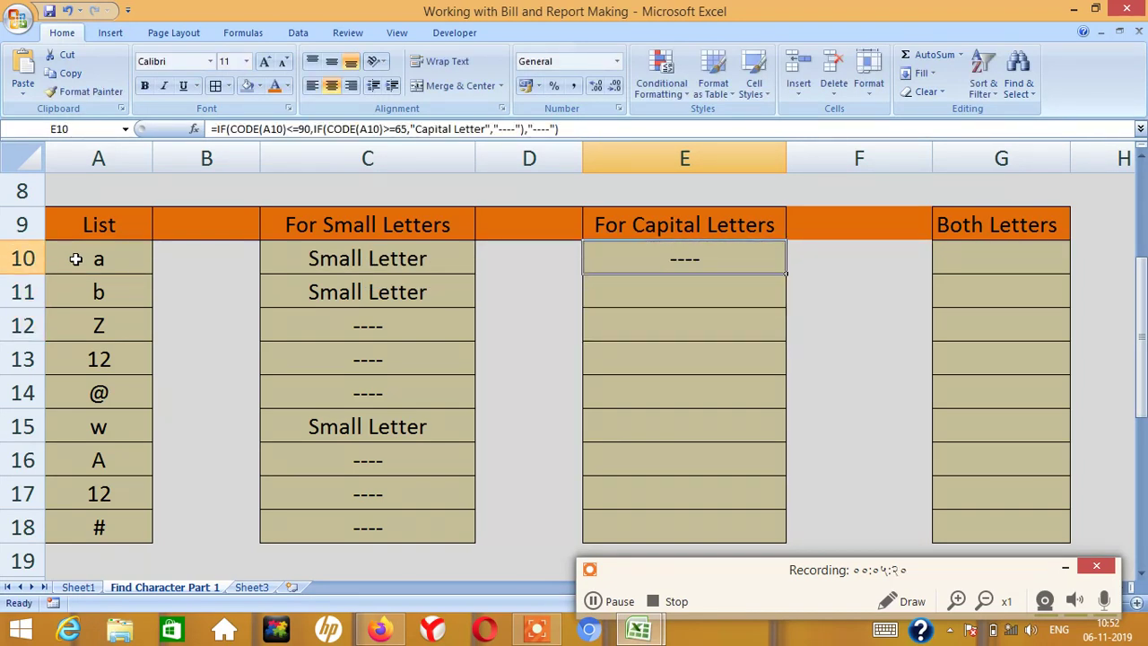
key("shift+Down")
key("shift+Down")
key("shift+Down")
key("shift+Down")
key("shift+Down")
key("shift+Down")
key("shift+Down")
key("shift+Down")
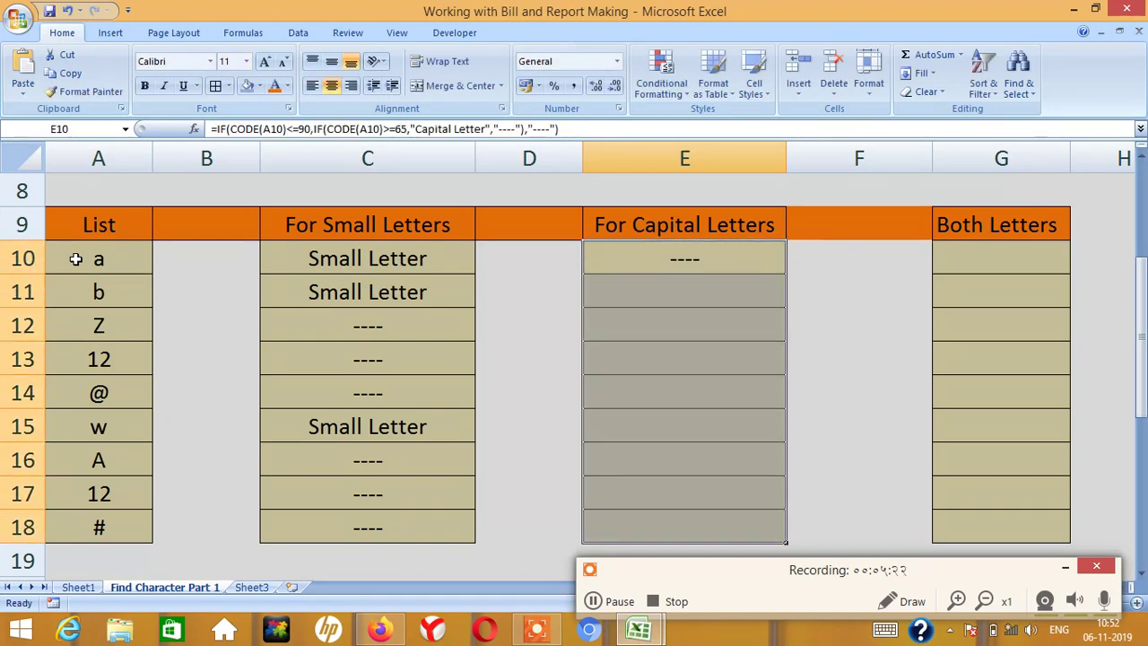
key("ctrl+d")
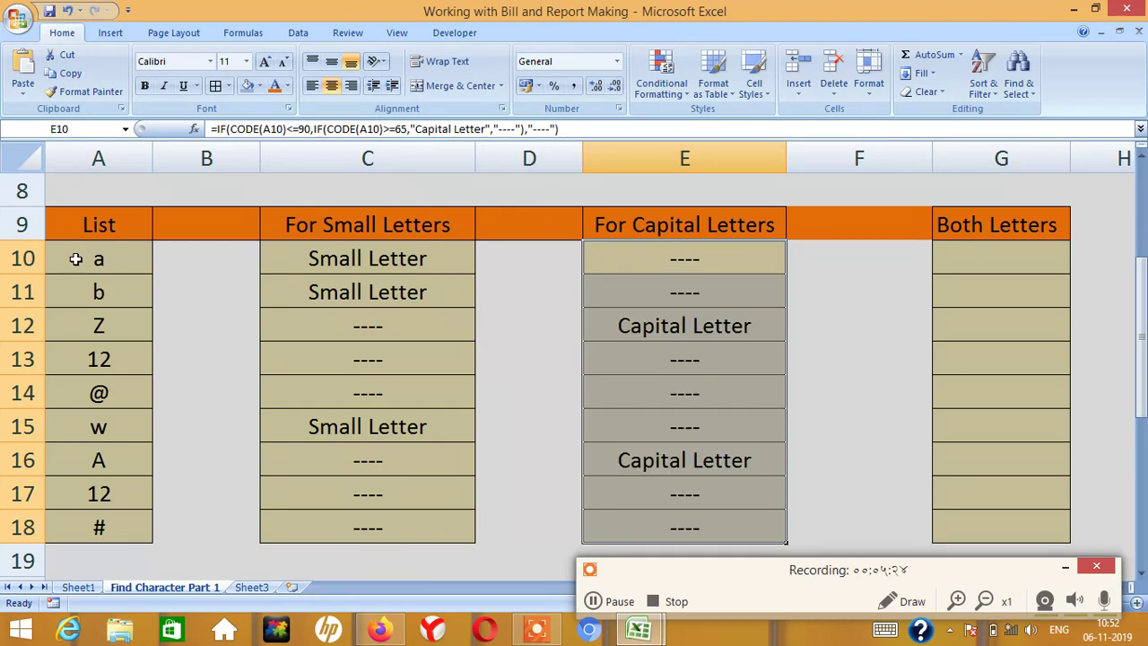
left_click(308, 322)
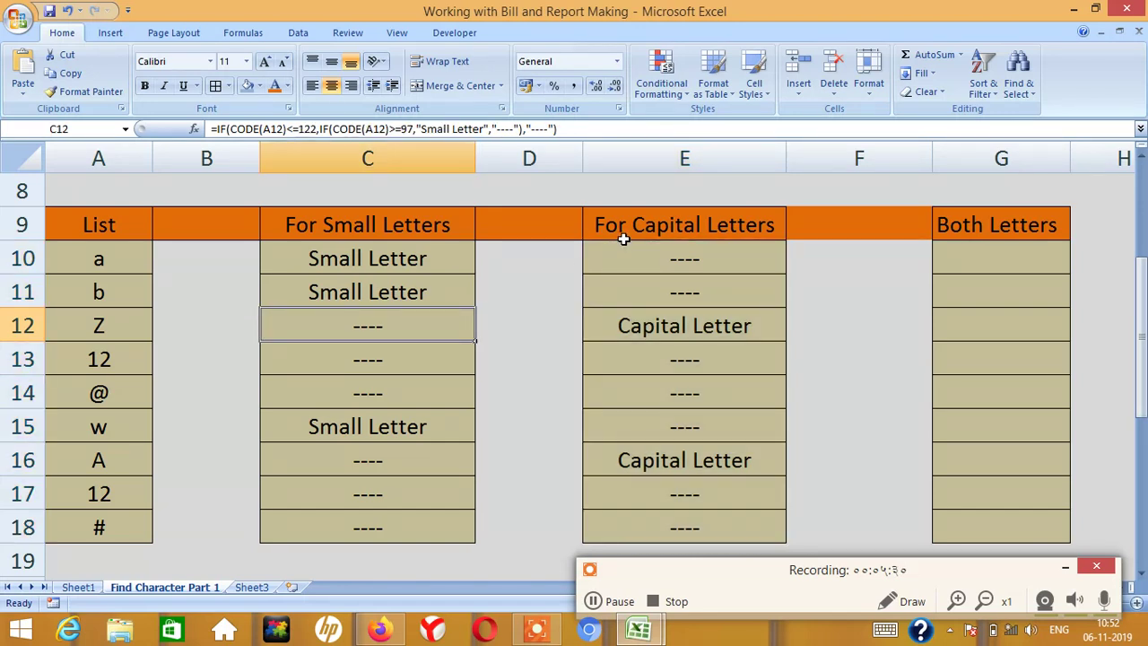
- Copy the whole character table A9:G18
left_click(540, 296)
key("Up")
key("Up")
key("Left")
key("Left")
key("Left")
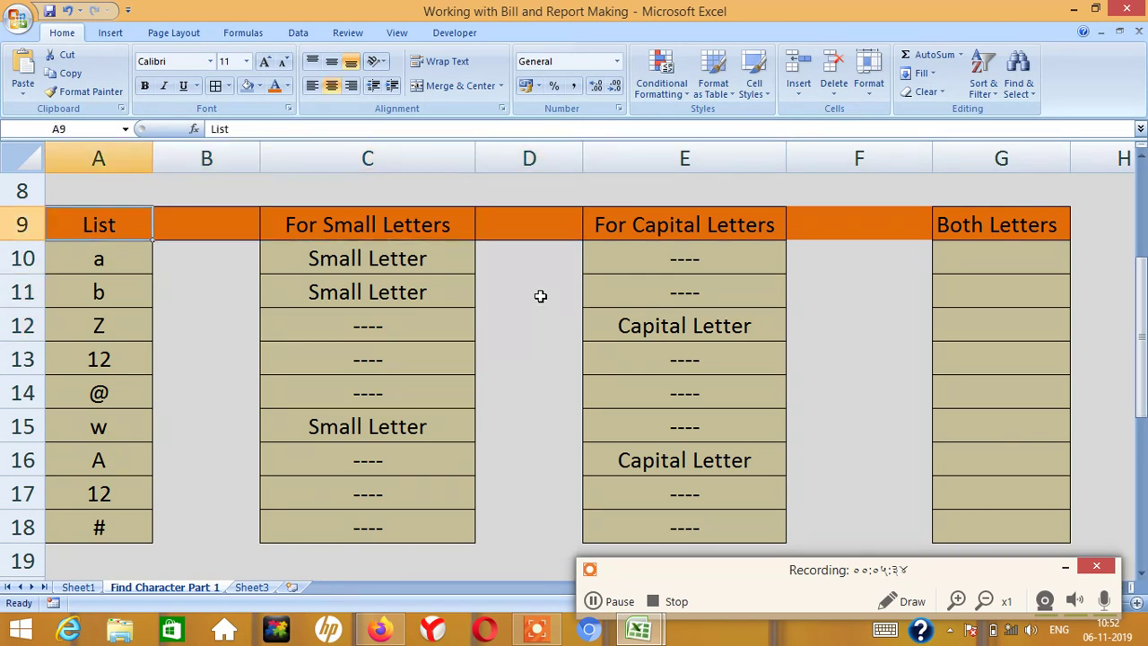
key("shift+Down")
key("shift+Down")
key("shift+Down")
key("shift+Down")
key("shift+Down")
key("shift+Down")
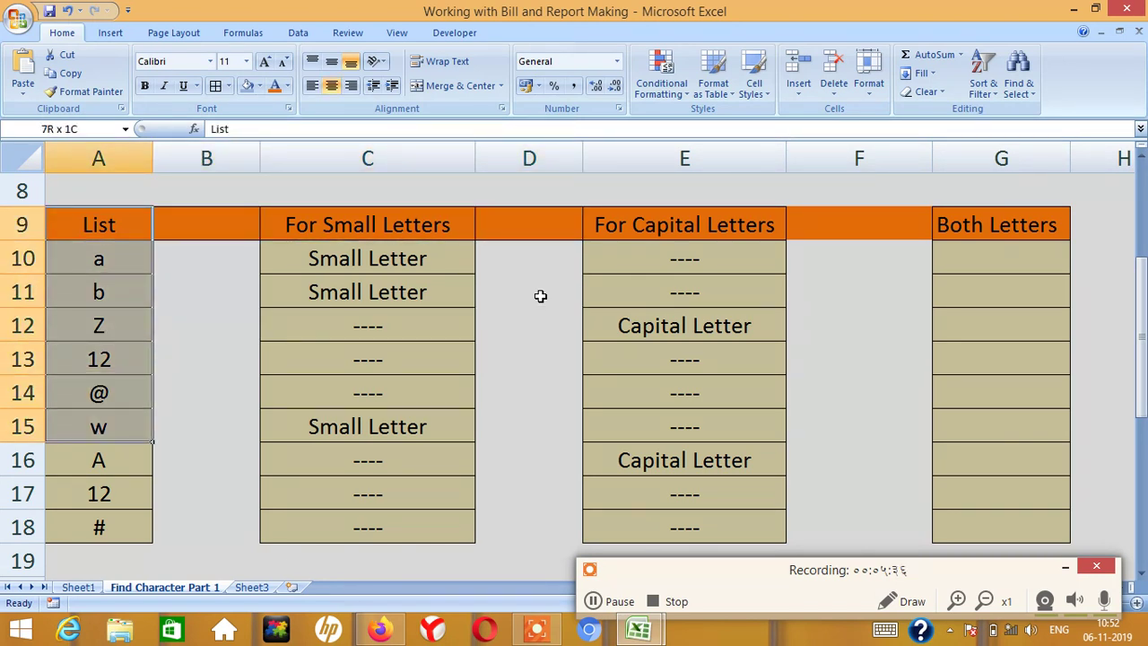
key("shift+Down")
key("shift+Down")
key("shift+Down")
key("shift+Right")
key("shift+Right")
key("shift+Right")
key("shift+Right")
key("shift+Right")
key("shift+Right")
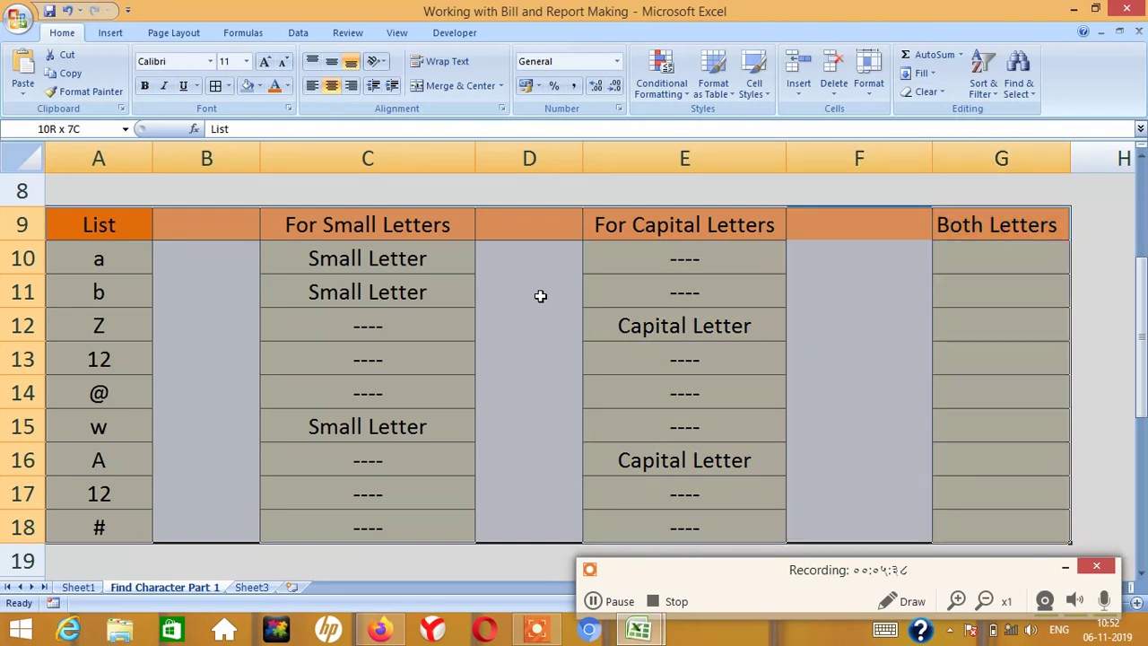
key("ctrl+c")
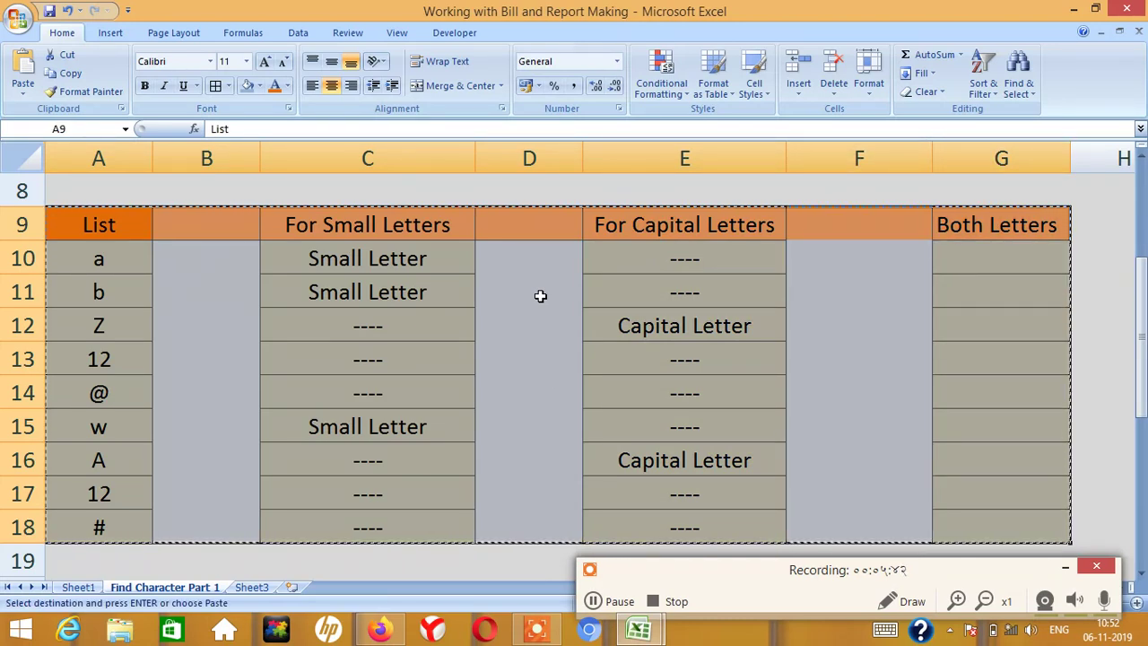
- Paste the copied table at cell A21
left_click(619, 602)
left_click(619, 603)
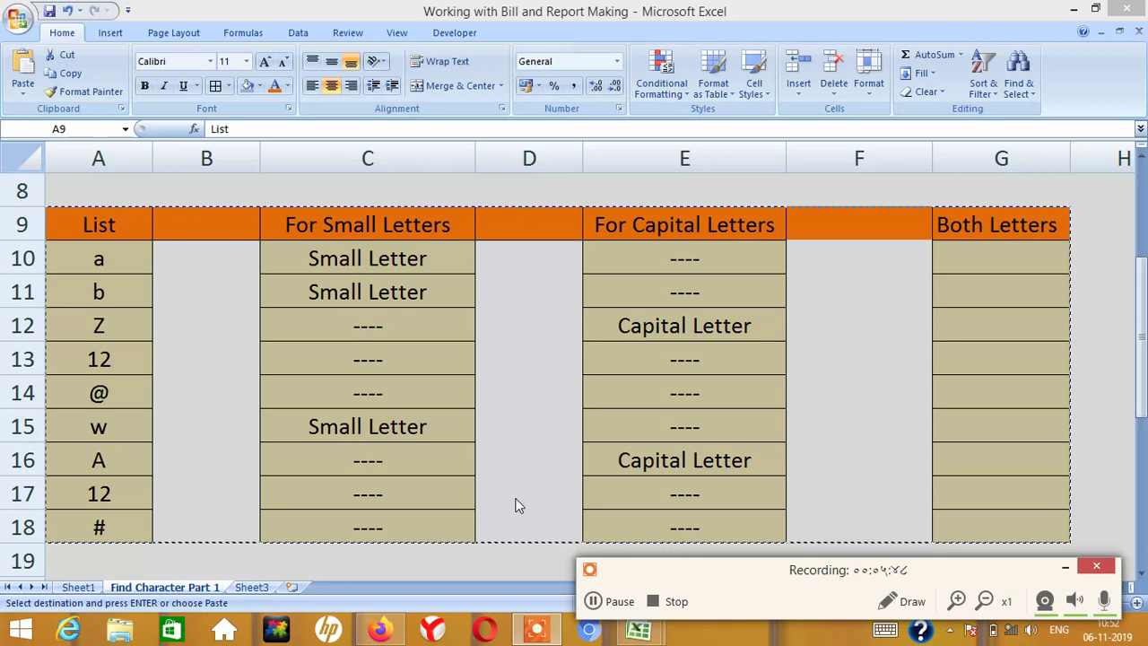
left_click(316, 548)
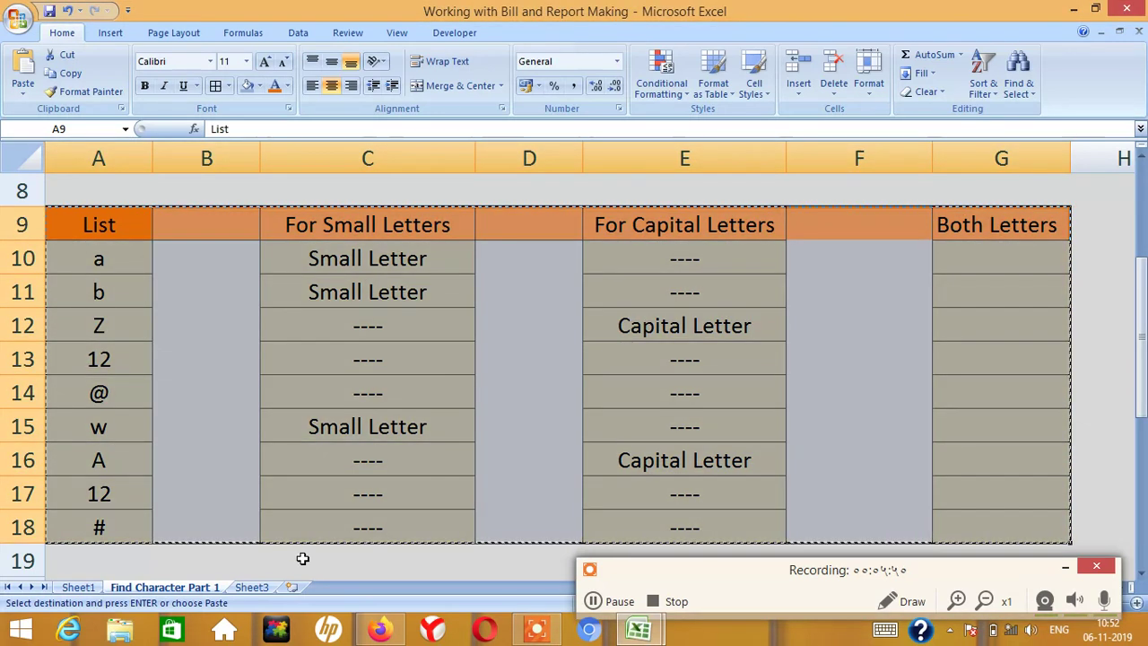
left_click(302, 558)
key("Down")
key("Left")
key("Left")
key("Down")
key("ctrl+v")
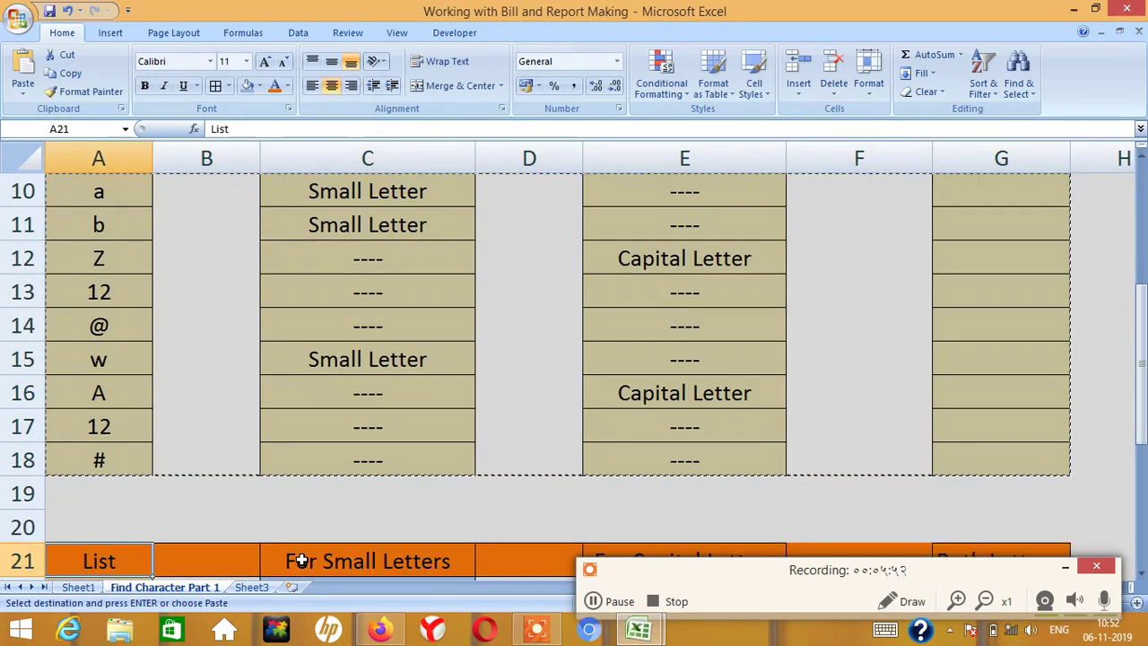
- Check the pasted copy's Small and Capital Letter results against the original table
key("Down")
key("Down")
key("Down")
key("Up")
key("Up")
key("Up")
key("Right")
key("Right")
key("Up")
key("Up")
key("Up")
key("Up")
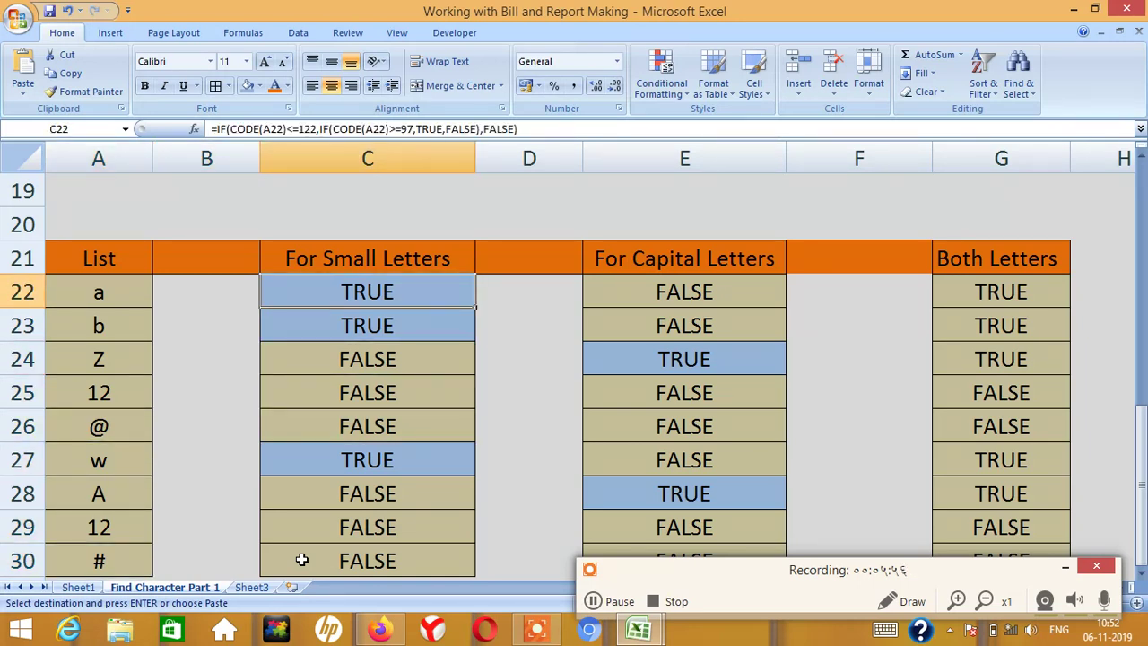
key("shift+Right")
key("shift+Right")
key("shift+Right")
key("shift+Down")
key("shift+Down")
key("shift+Down")
key("shift+Down")
key("shift+Down")
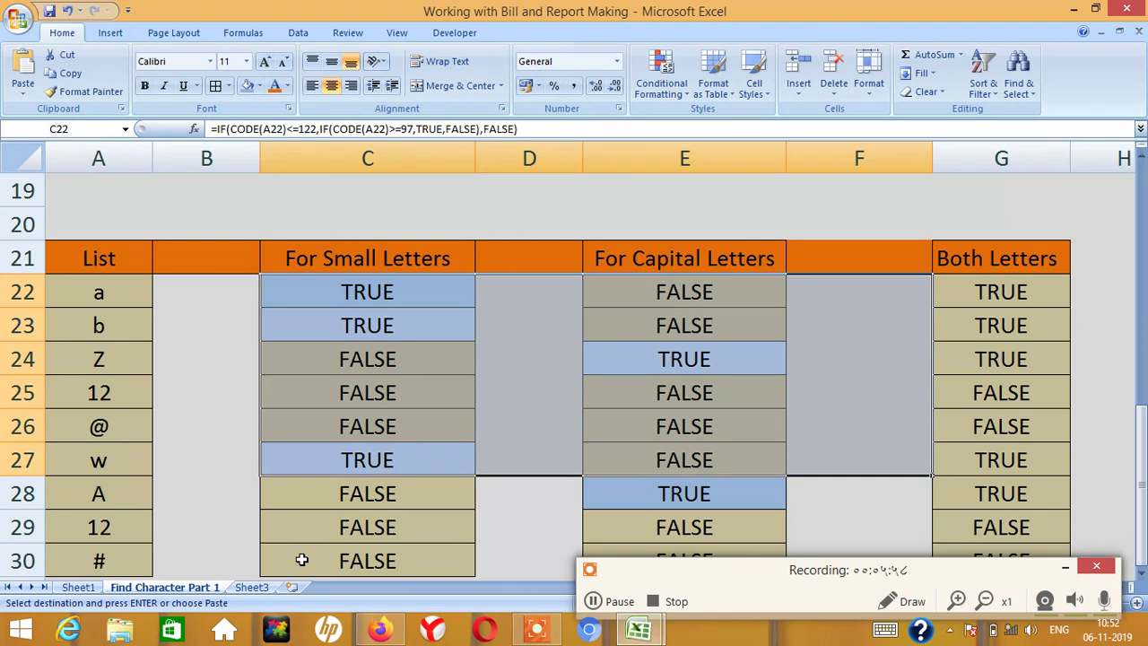
key("Up")
key("ctrl+Up")
key("ctrl+Up")
key("Left")
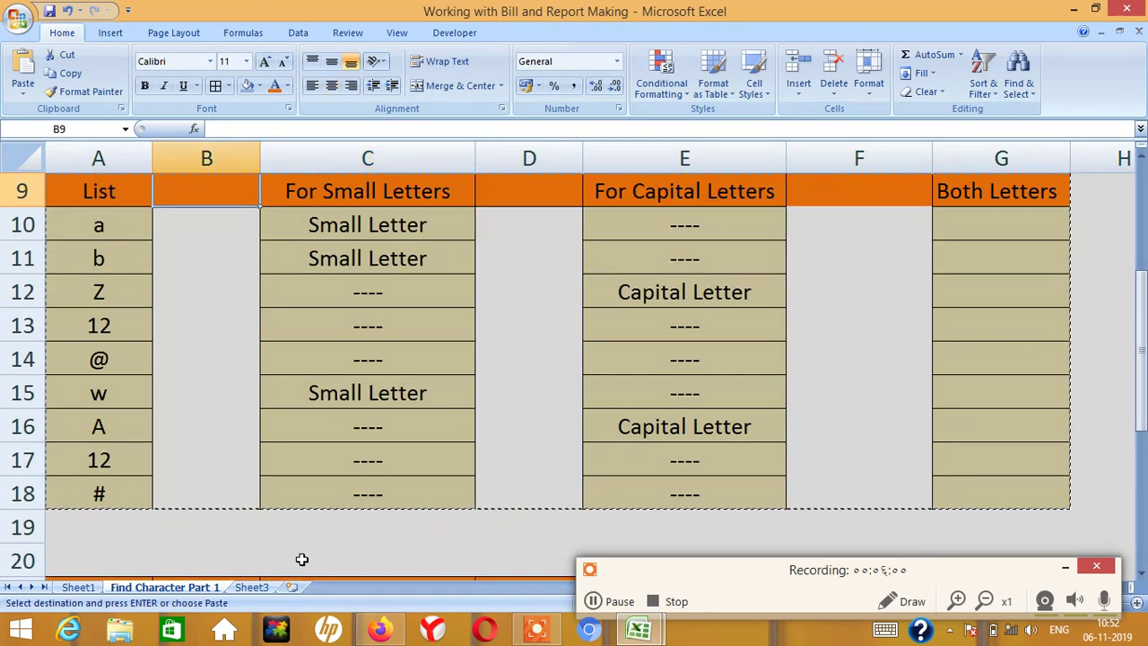
key("Down")
key("Down")
key("Down")
key("Down")
key("Left")
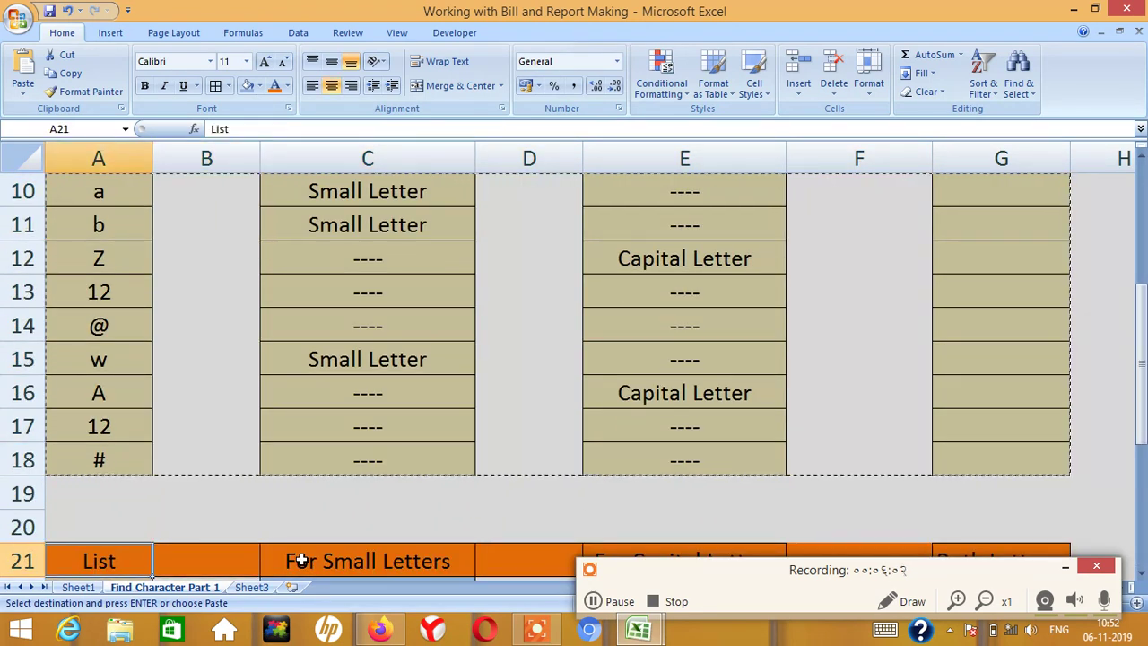
key("Down")
key("Down")
key("Down")
key("Down")
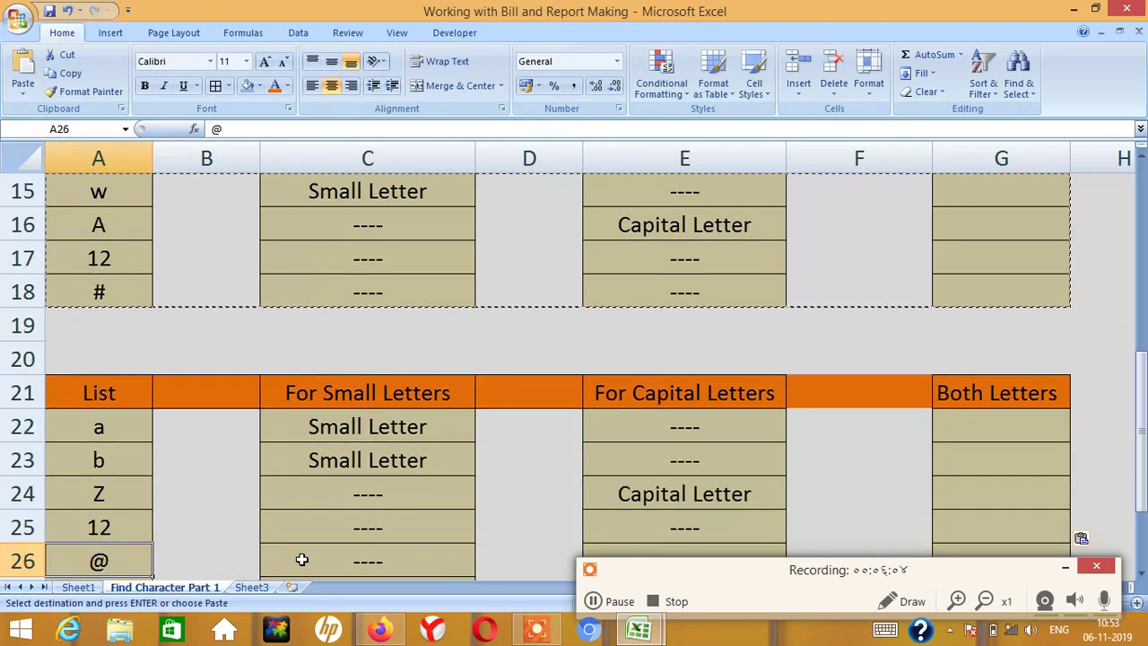
key("Down")
key("Down")
key("Down")
key("Down")
key("Down")
key("Down")
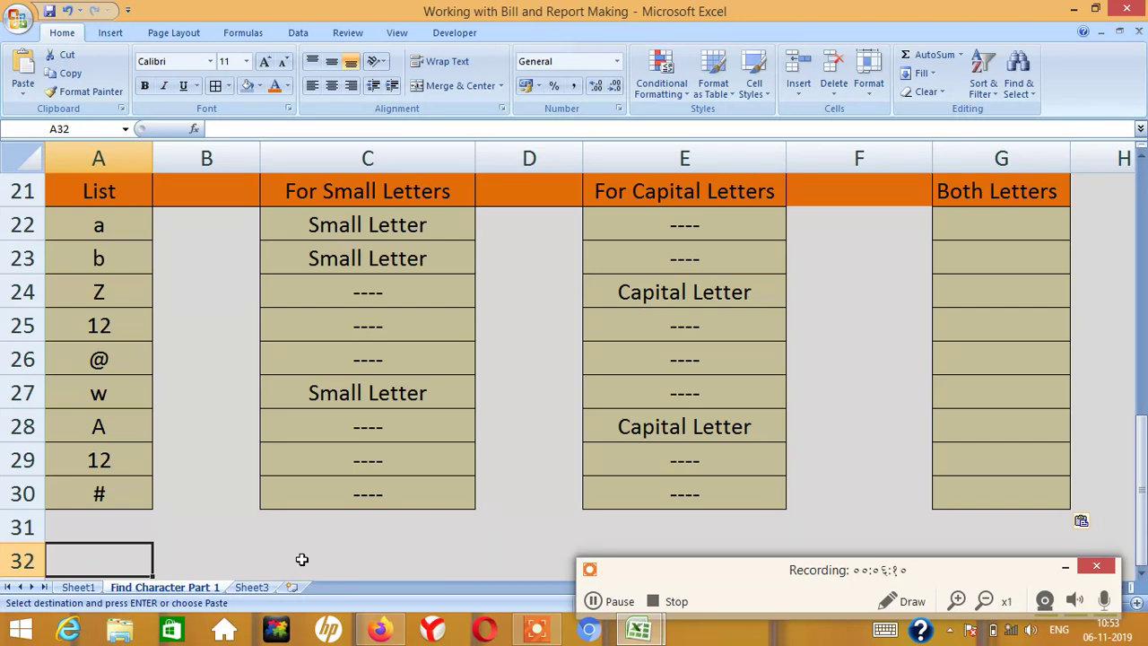
- Change the C22 formula results from 'Small Letter'/'----' to TRUE/FALSE
left_click(410, 231)
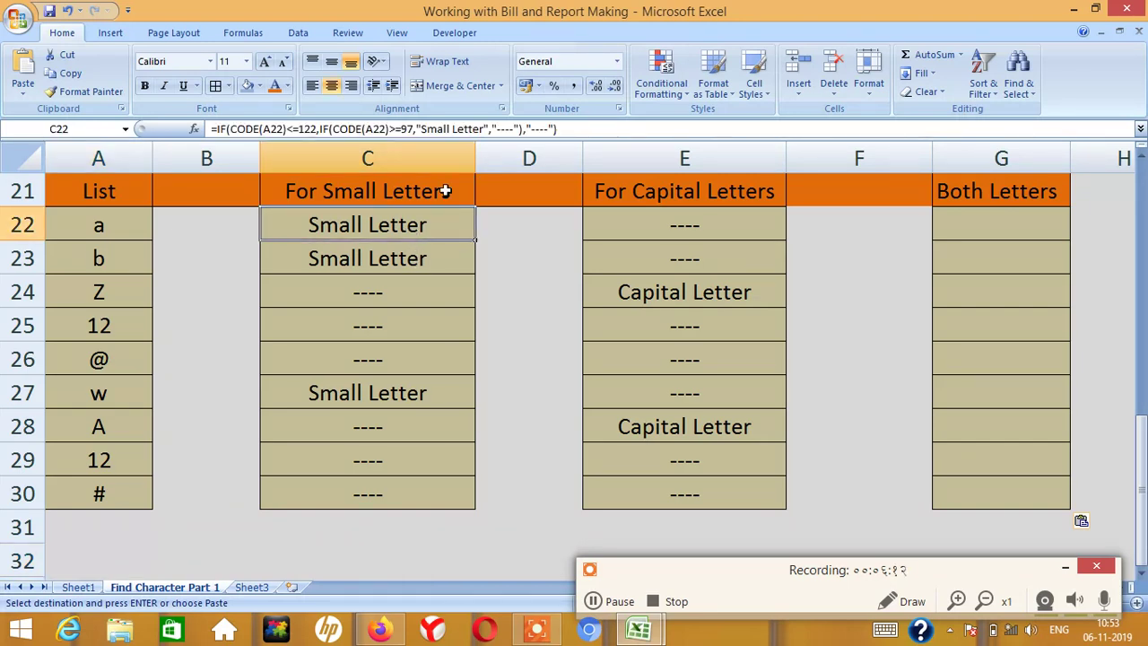
left_click(594, 125)
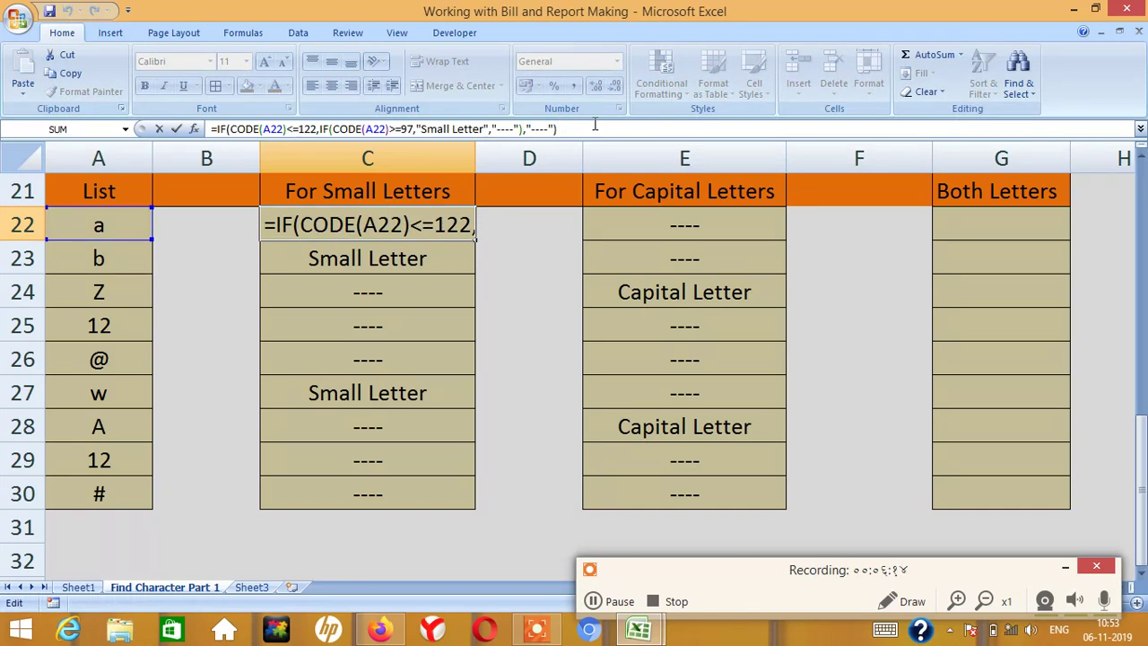
key("BackSpace")
key("BackSpace")
key("BackSpace")
key("BackSpace")
key("BackSpace")
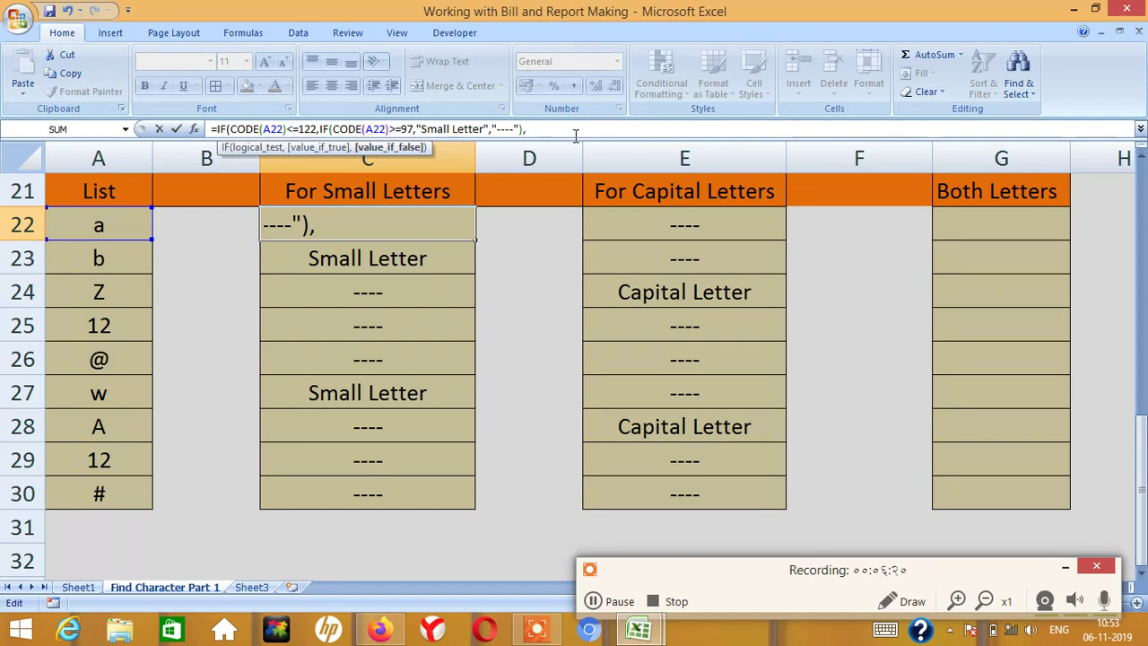
type("fal")
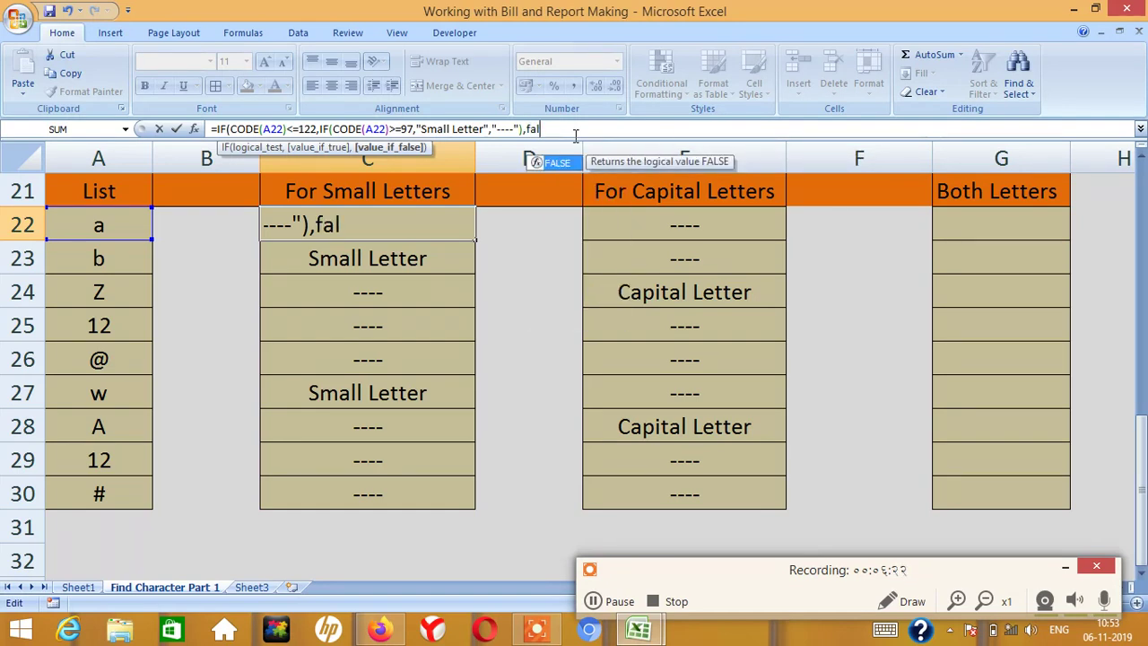
key("Tab")
type(")")
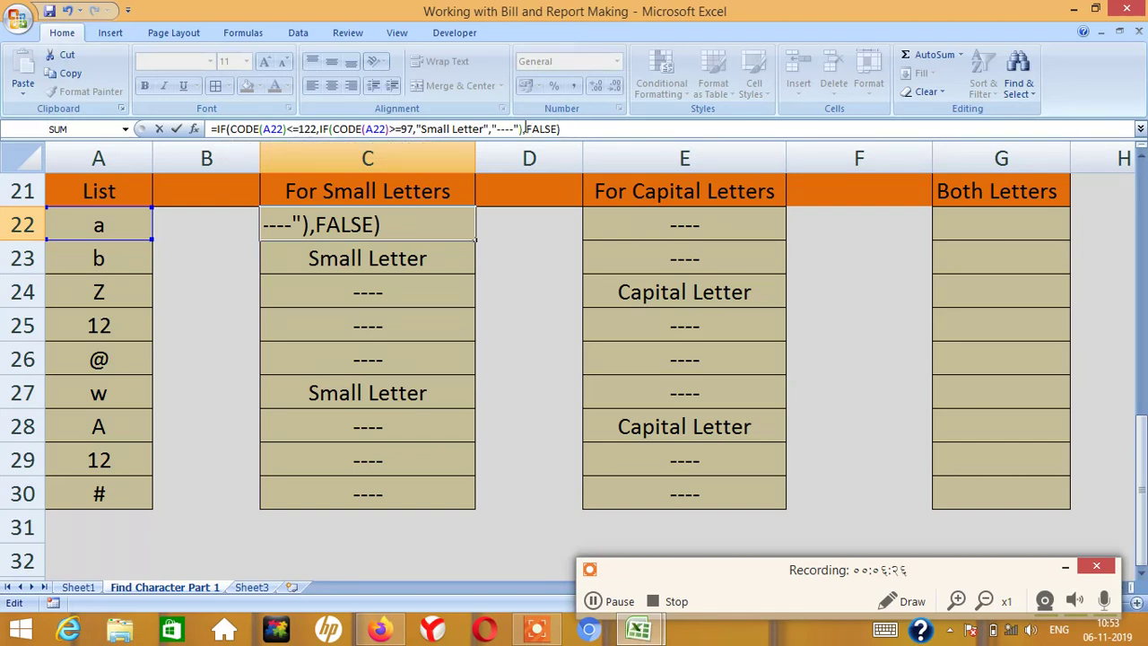
left_click(517, 129)
key("BackSpace")
key("BackSpace")
key("BackSpace")
key("BackSpace")
key("BackSpace")
key("BackSpace")
type("fa")
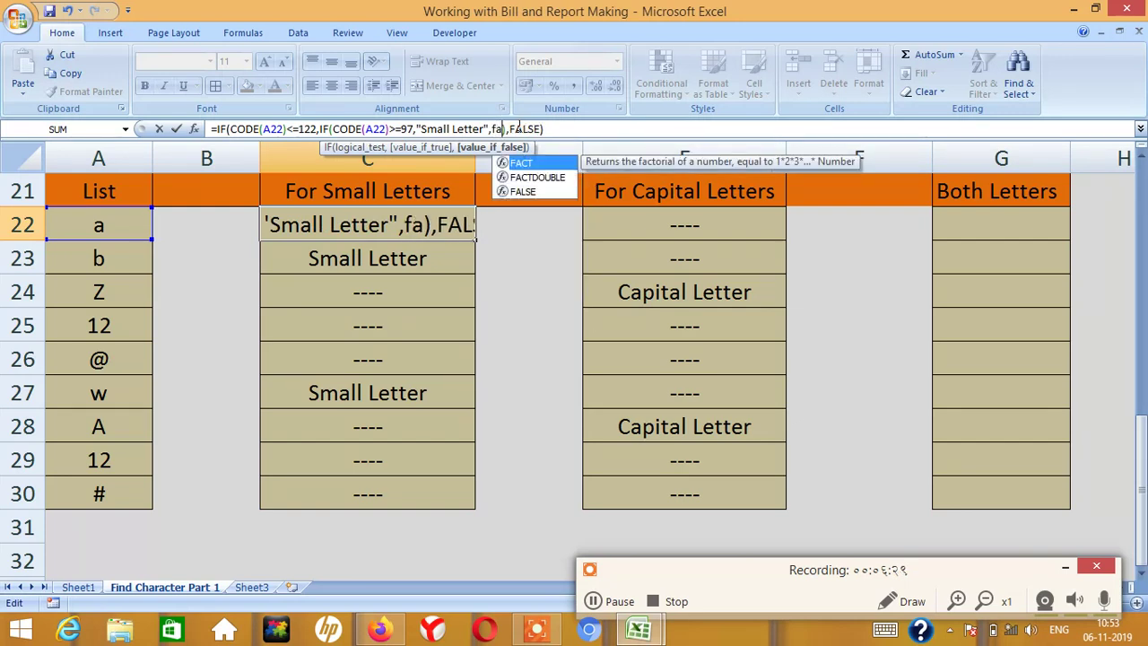
type("l")
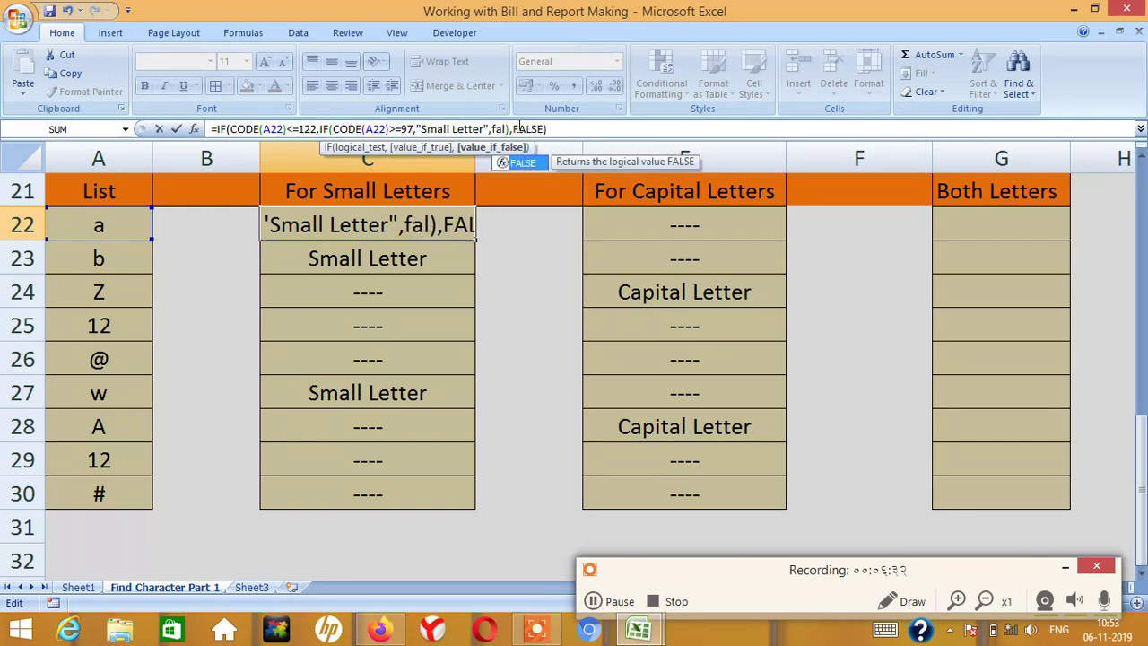
key("Tab")
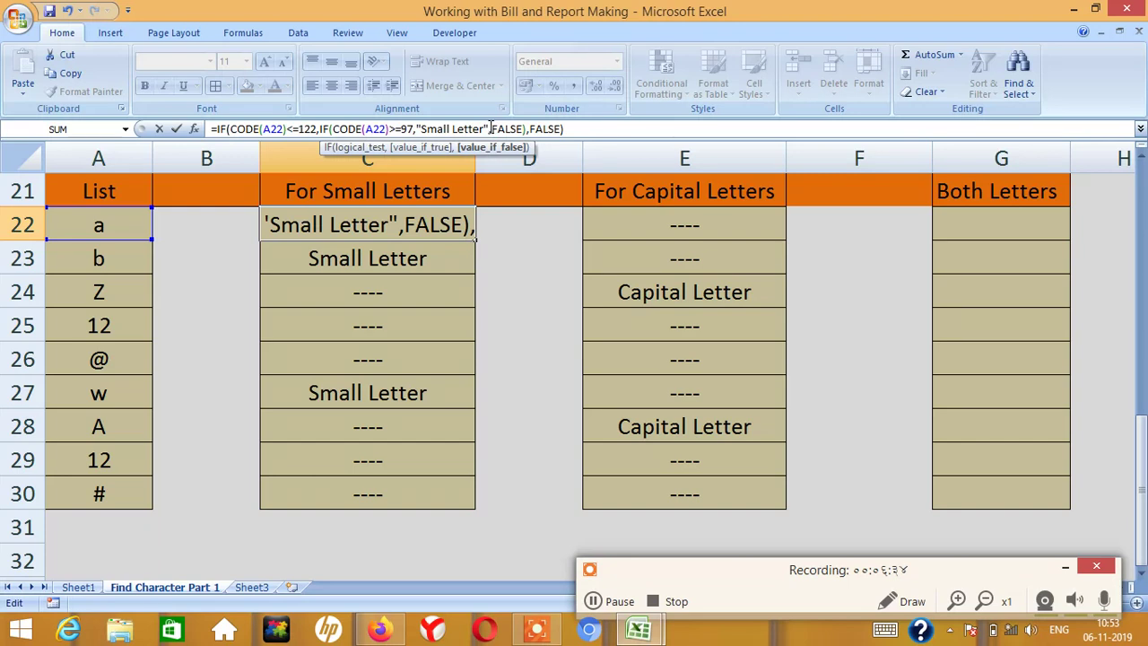
key("BackSpace")
key("BackSpace")
key("BackSpace")
key("BackSpace")
key("BackSpace")
key("BackSpace")
key("BackSpace")
key("BackSpace")
key("BackSpace")
key("BackSpace")
key("BackSpace")
key("BackSpace")
key("BackSpace")
key("BackSpace")
type("tru")
key("Tab")
key("Return")
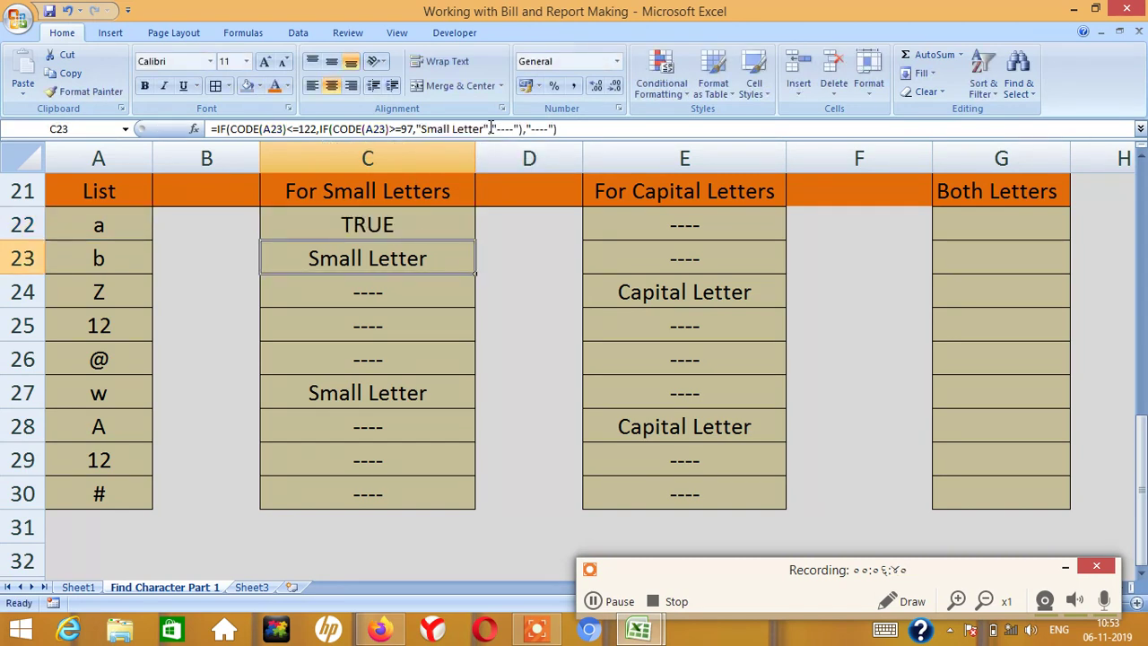
- Fill the C22 TRUE/FALSE formula down through C30
key("Down")
key("Down")
key("Up")
key("Up")
key("Up")
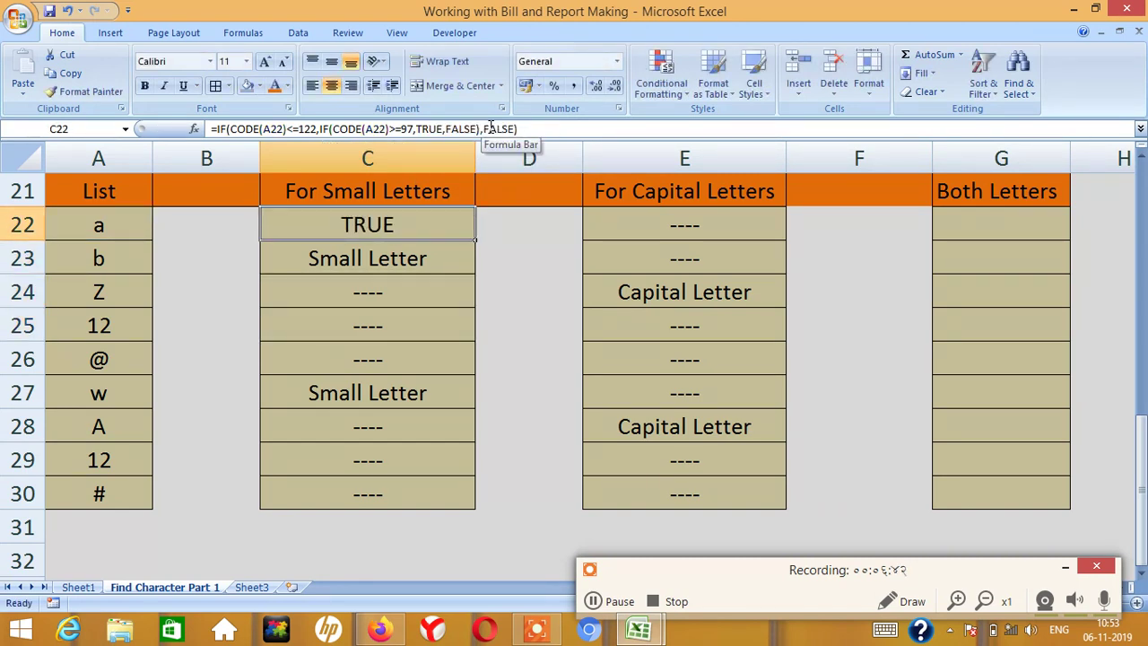
key("shift+Down")
key("shift+Down")
key("shift+Down")
key("shift+Down")
key("shift+Down")
key("shift+Down")
key("shift+Down")
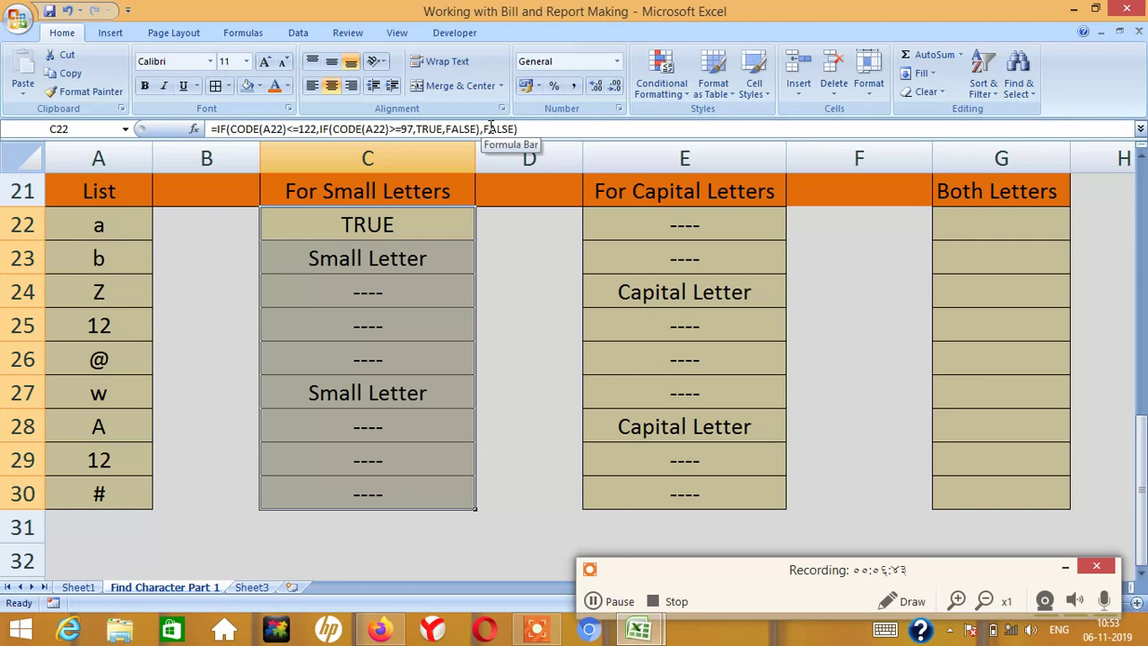
key("ctrl+d")
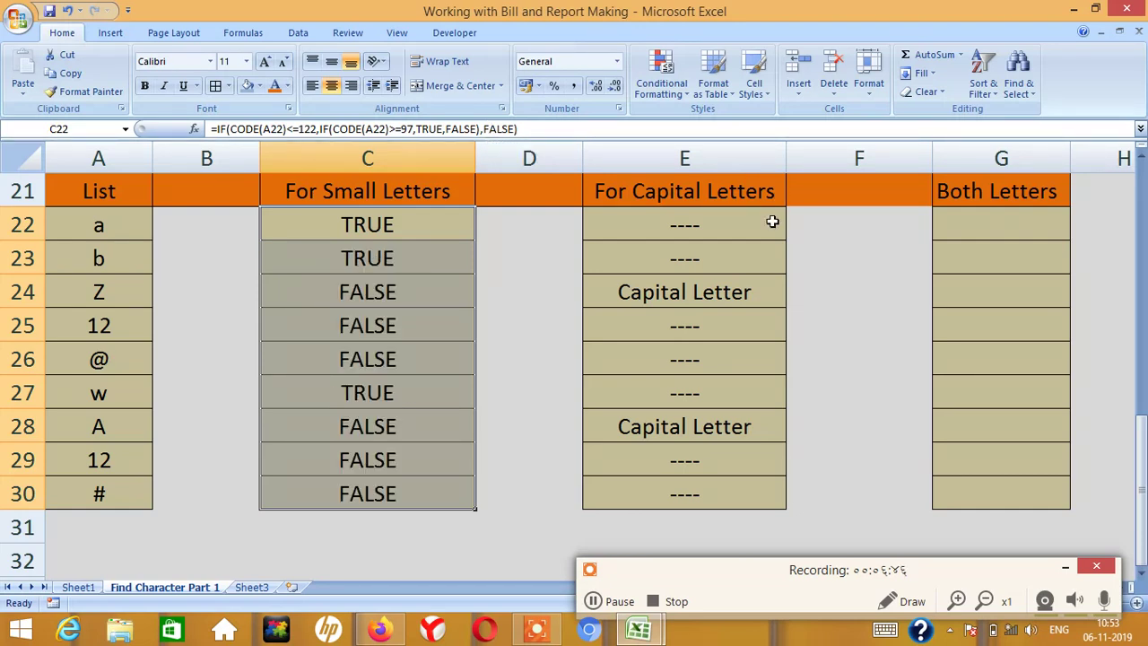
left_click(734, 228)
double_click(733, 227)
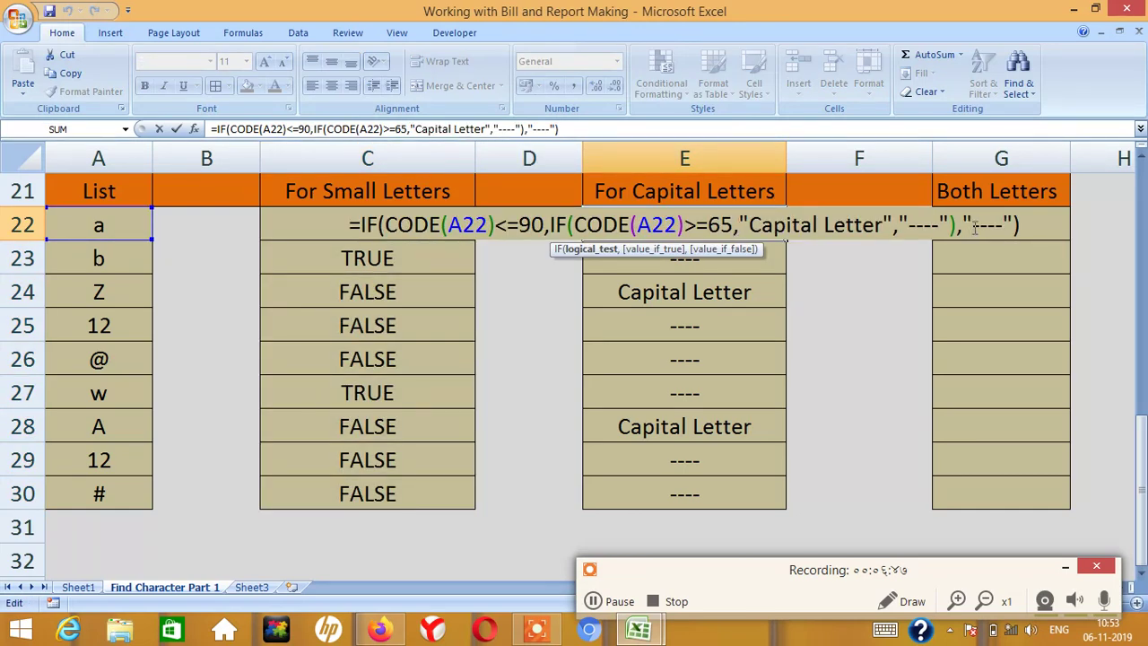
- Replace both '----' results in the E22 formula with FALSE
left_click(616, 607)
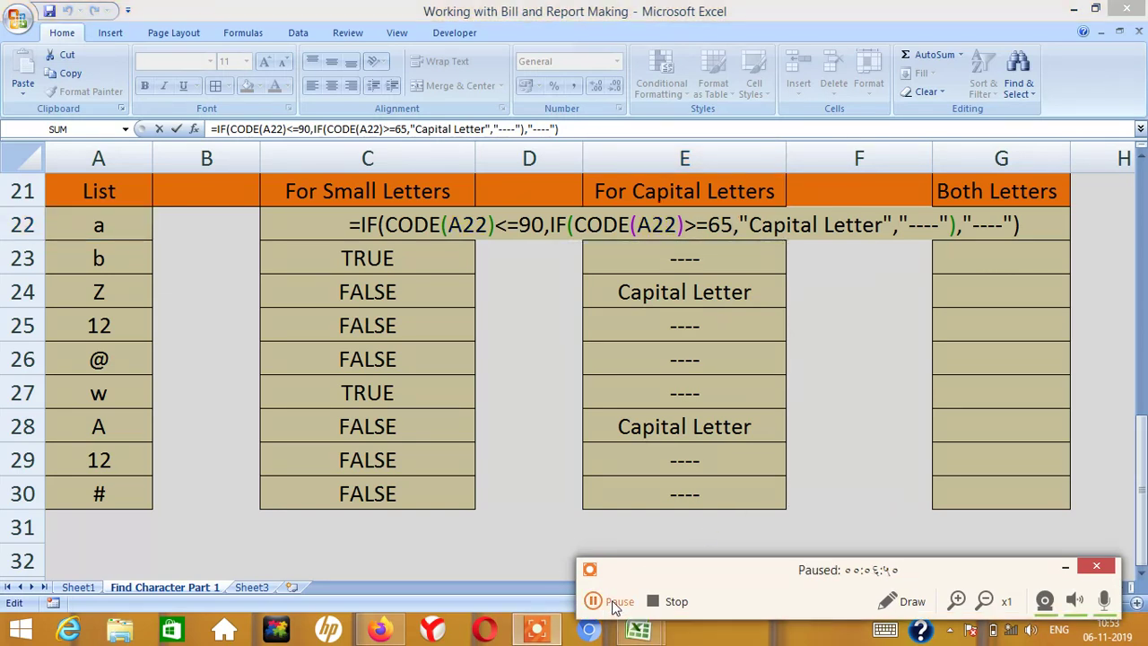
left_click(1032, 225)
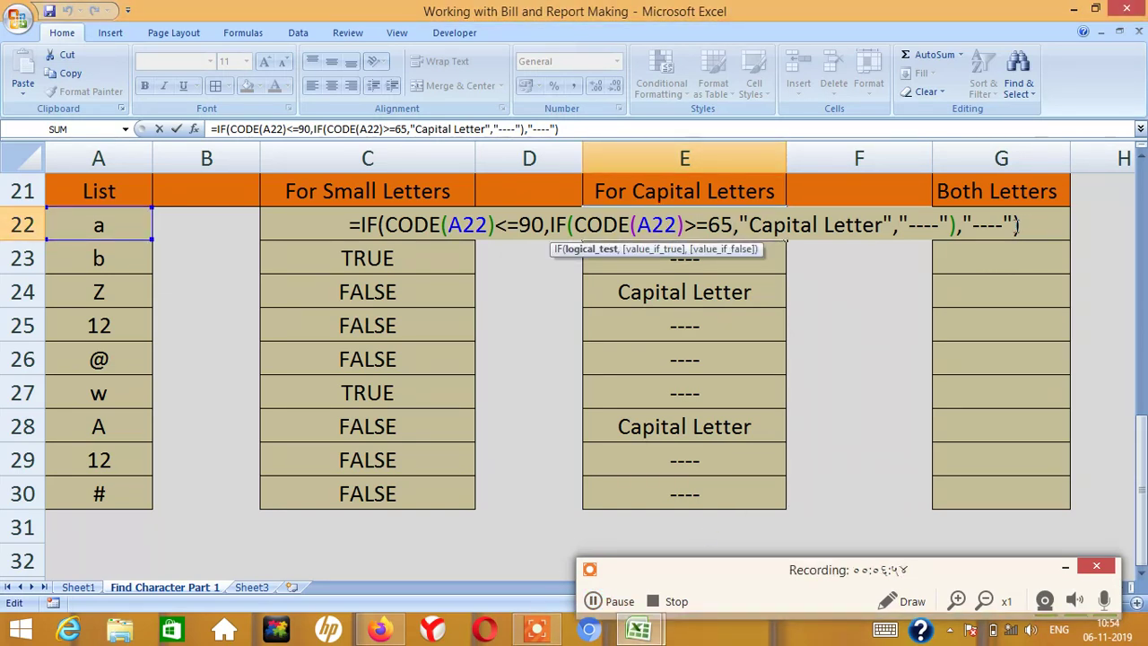
left_click(1016, 224)
key("BackSpace")
key("BackSpace")
key("BackSpace")
key("BackSpace")
key("BackSpace")
key("BackSpace")
type("fal")
key("Tab")
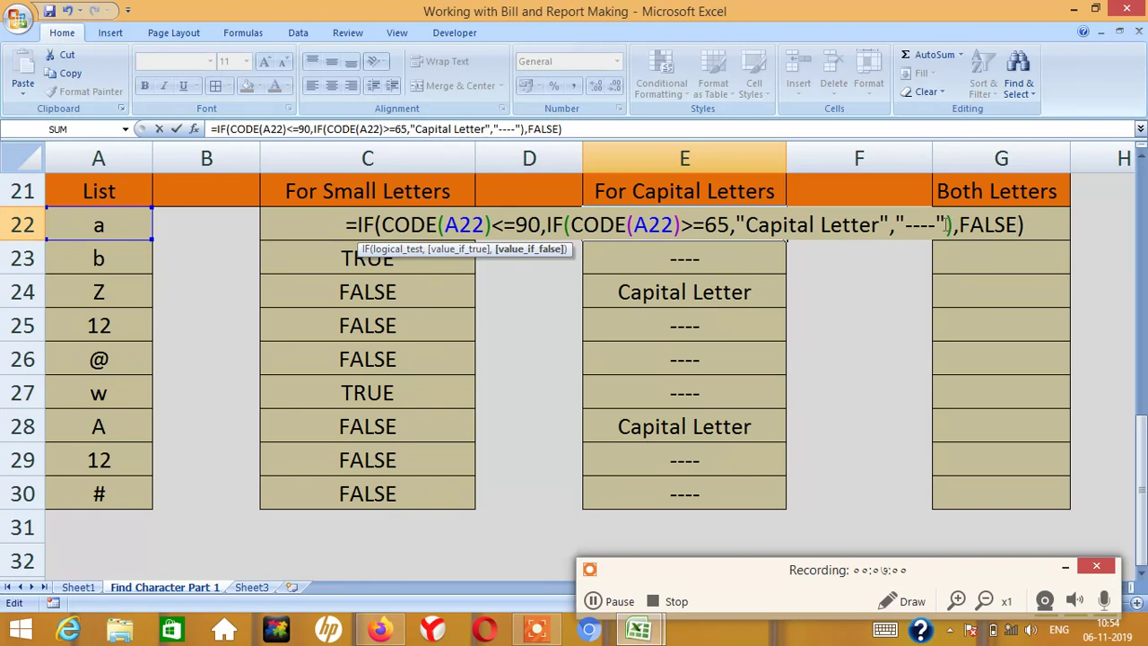
left_click(946, 224)
key("BackSpace")
key("BackSpace")
key("BackSpace")
key("BackSpace")
key("BackSpace")
key("BackSpace")
type("fal")
key("Tab")
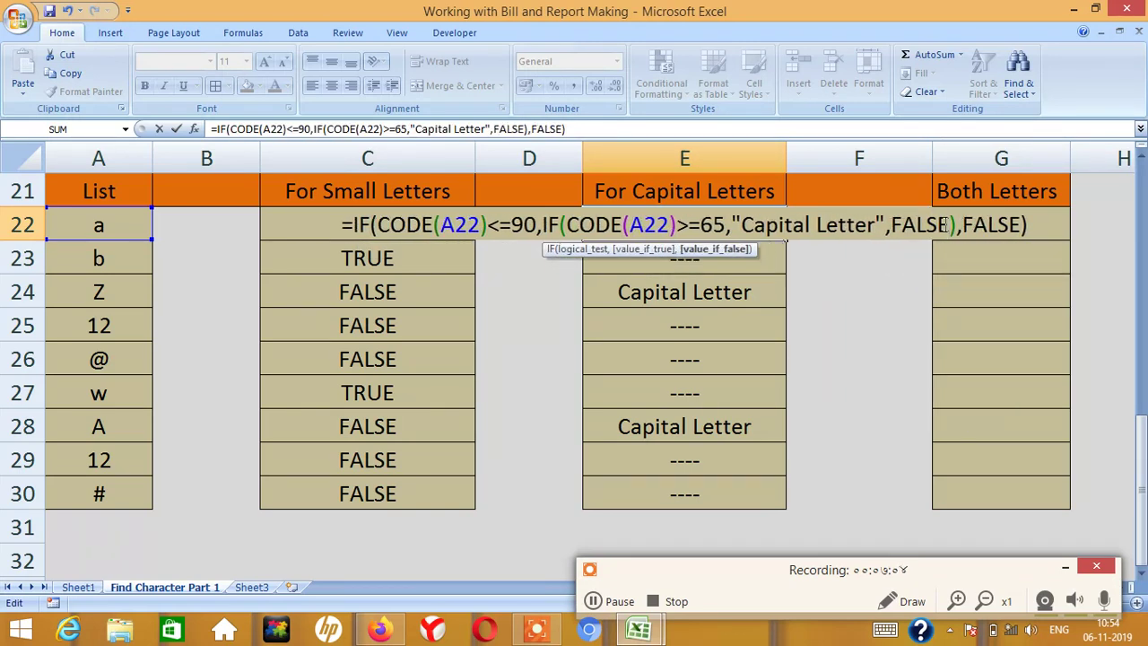
- Replace 'Capital Letter' with TRUE in E22 and confirm the formula
left_click(886, 225)
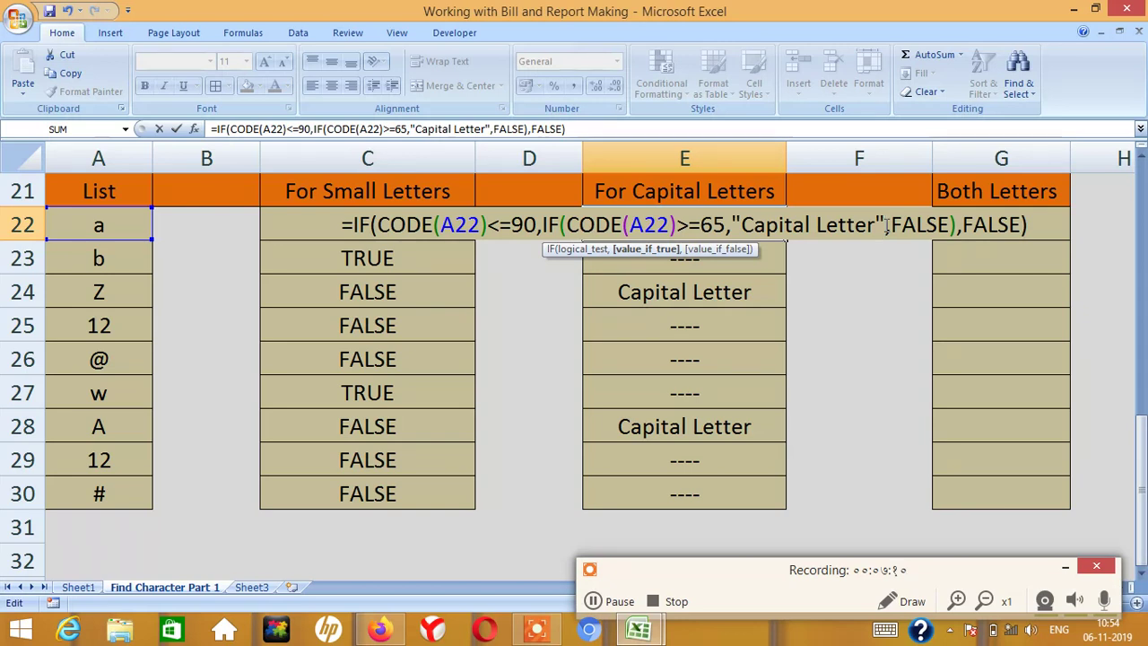
key("BackSpace")
key("BackSpace")
key("BackSpace")
key("BackSpace")
key("BackSpace")
key("BackSpace")
key("BackSpace")
key("BackSpace")
key("BackSpace")
key("BackSpace")
key("BackSpace")
key("BackSpace")
key("BackSpace")
key("BackSpace")
key("BackSpace")
key("BackSpace")
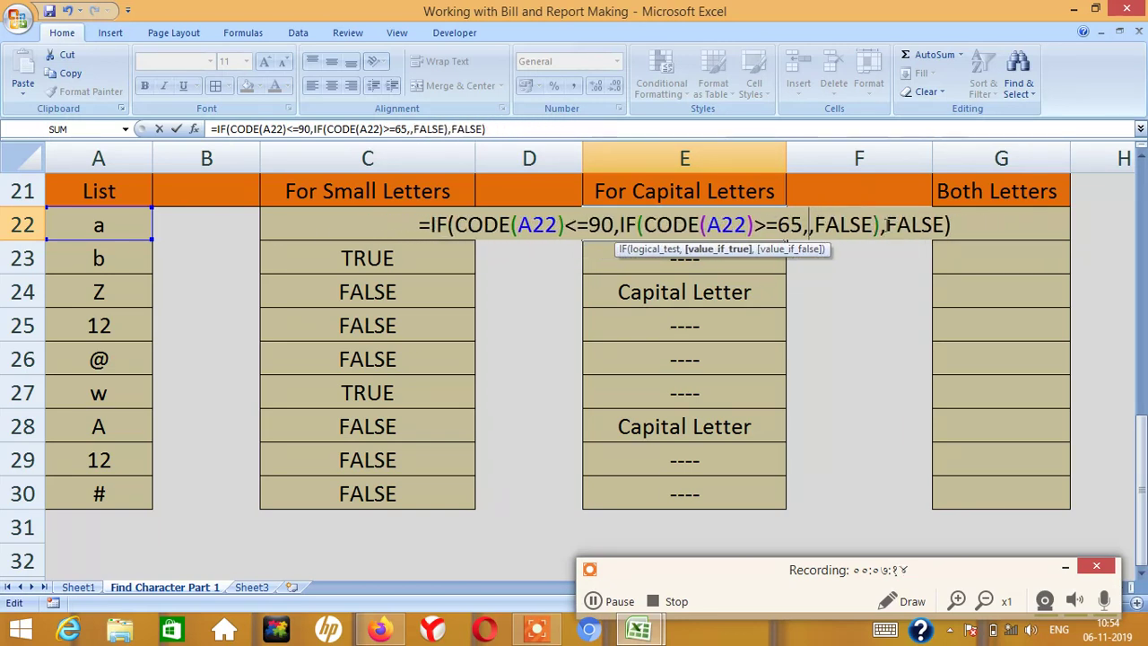
type("tru")
key("Tab")
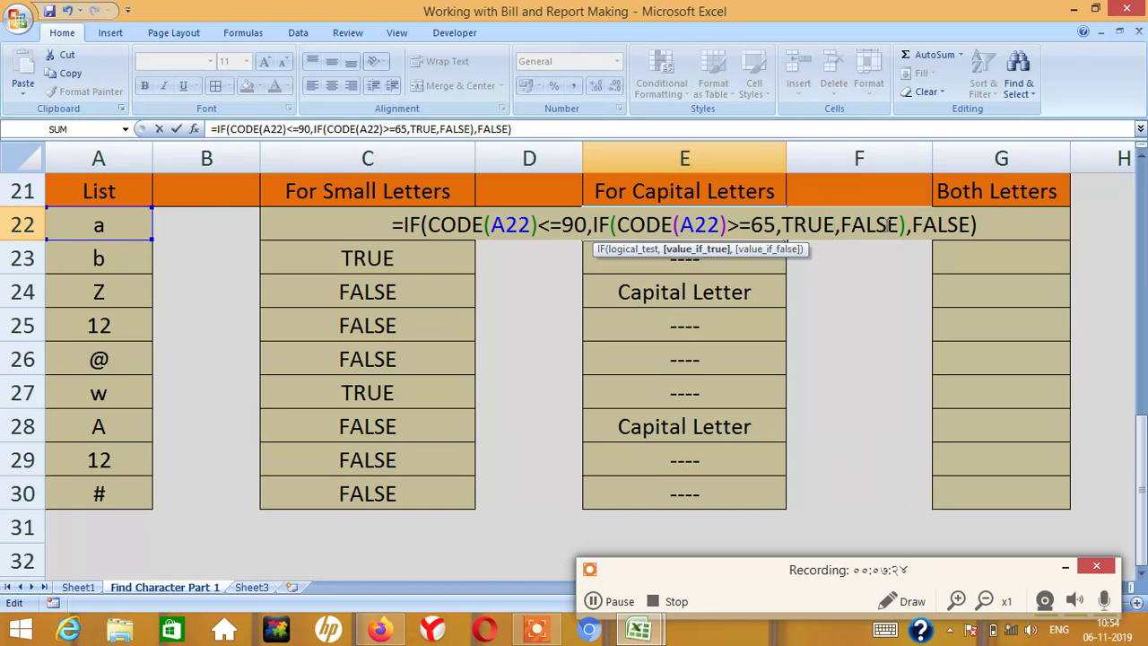
key("Return")
key("Up")
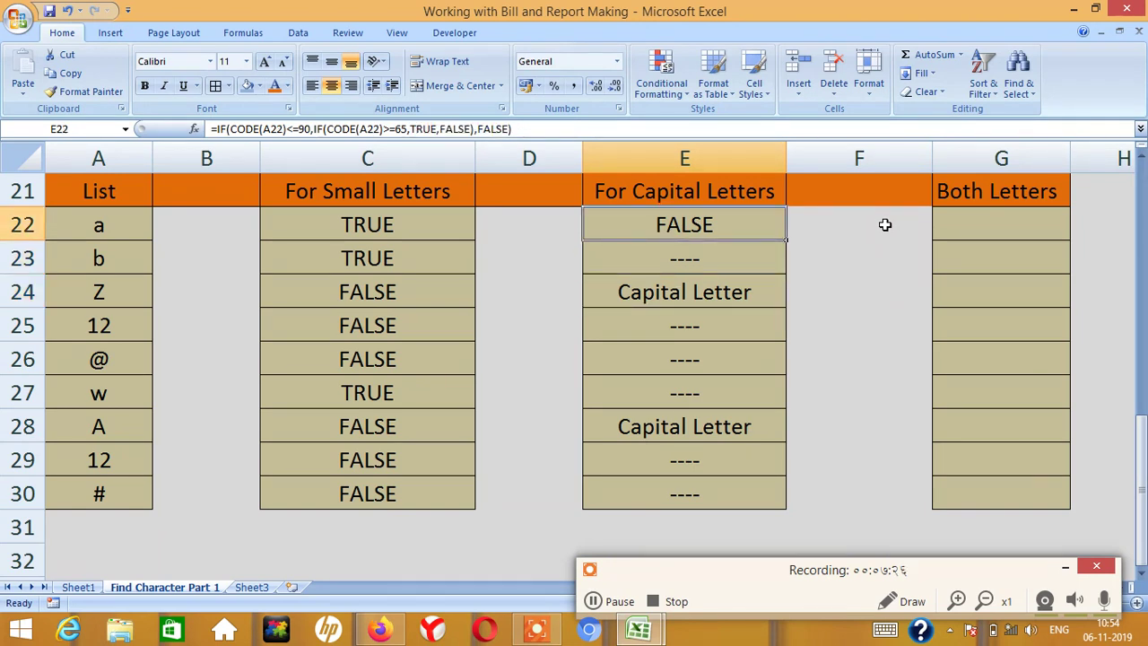
key("shift+Down")
key("shift+Down")
key("shift+Down")
key("shift+Down")
key("shift+Down")
key("shift+Down")
key("shift+Down")
key("shift+Down")
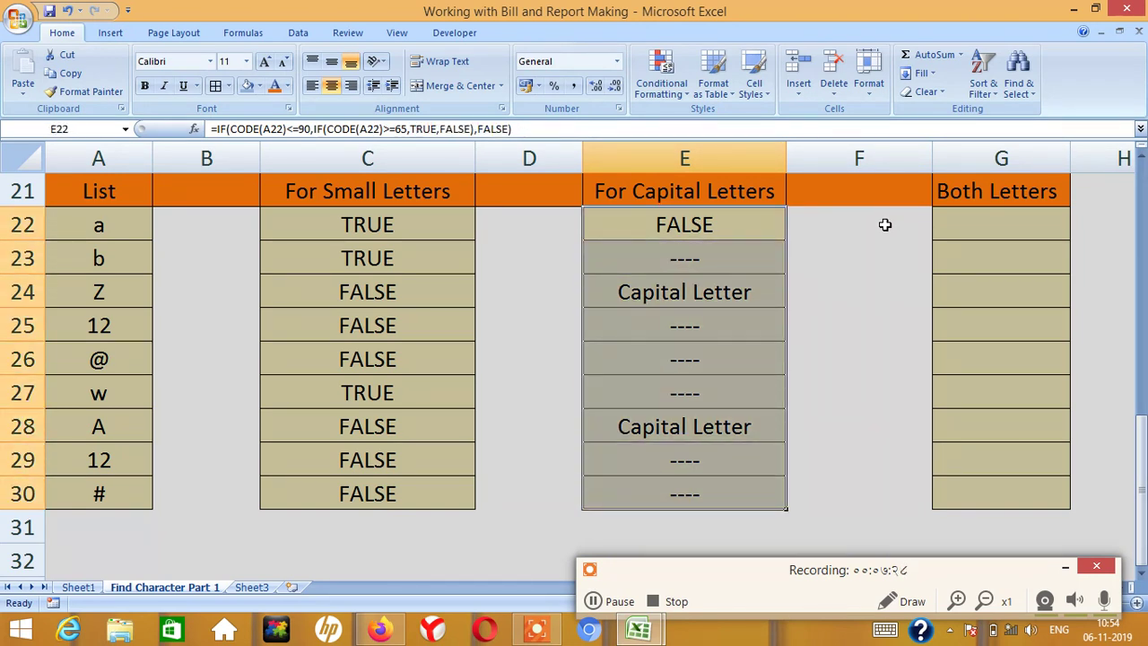
- Fill the E22 TRUE/FALSE check down through E30, then select C22:C23
key("ctrl+d")
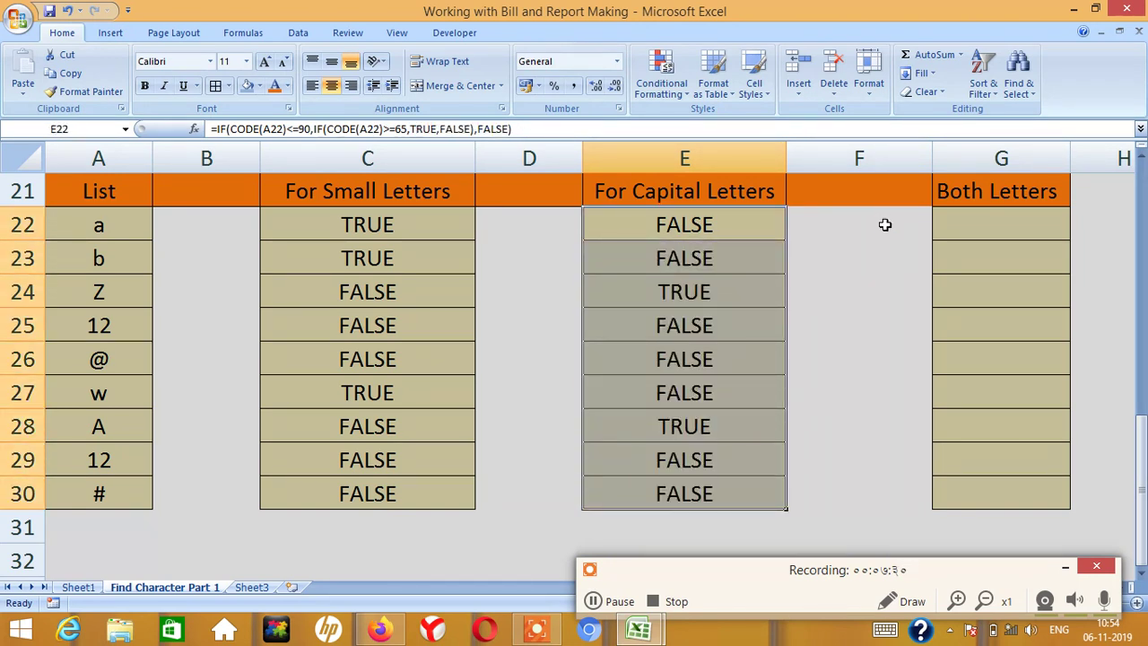
key("Right")
key("Right")
key("Left")
key("Left")
key("Left")
key("Left")
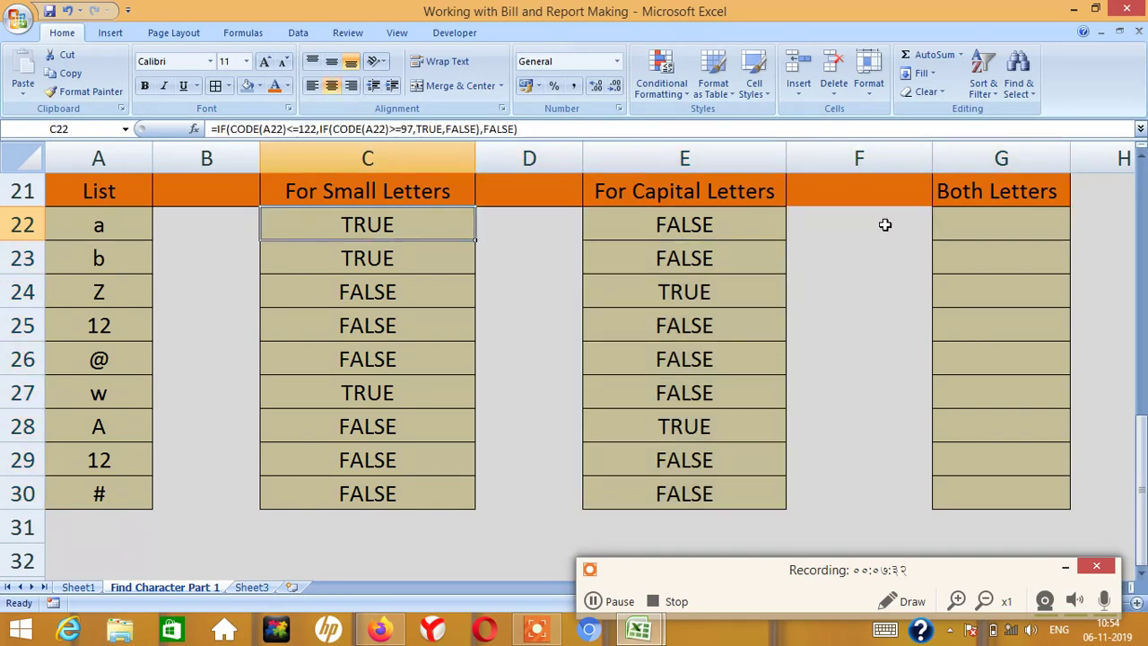
key("shift+Down")
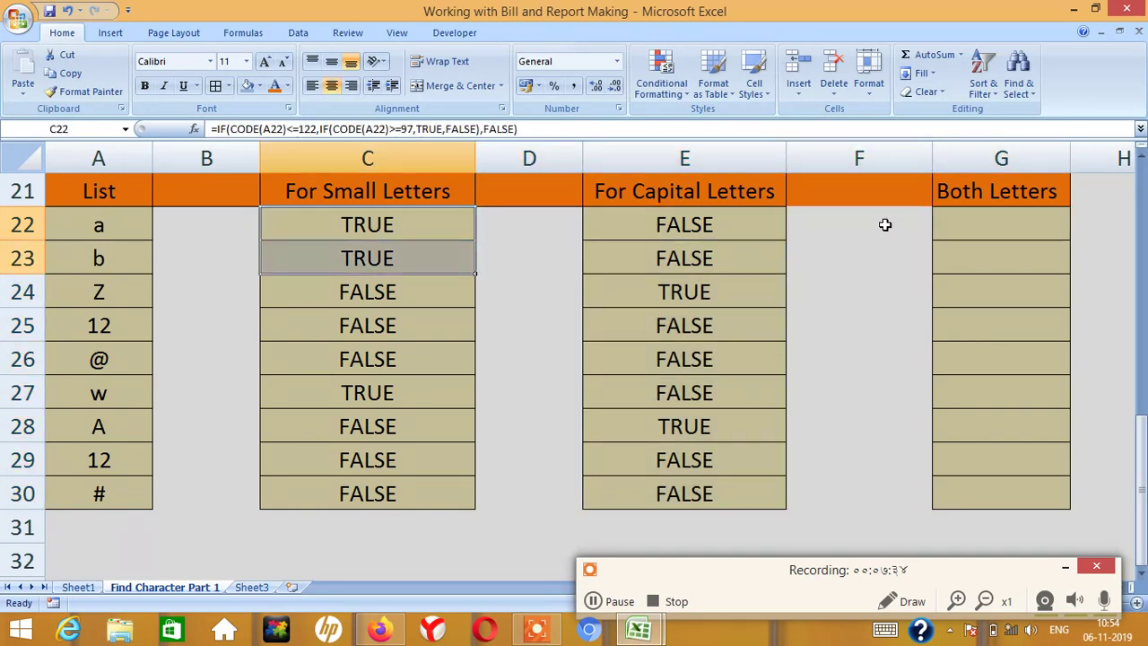
- Fill the TRUE cells C22:C23, C27, E24 and E28 with blue
left_click(259, 86)
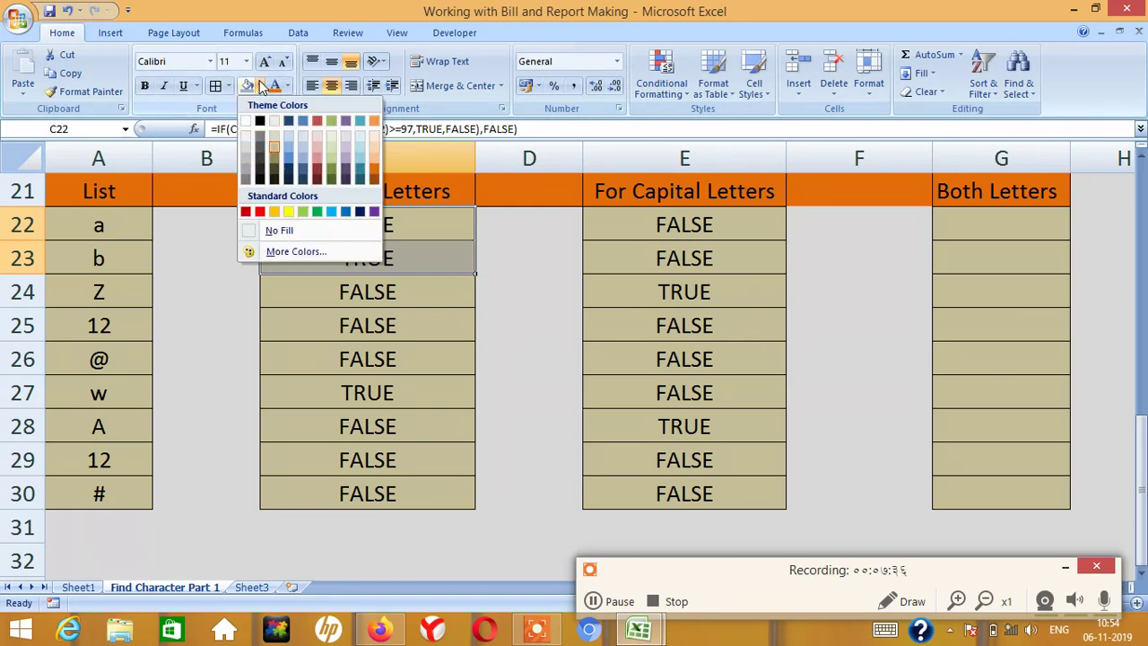
left_click(347, 212)
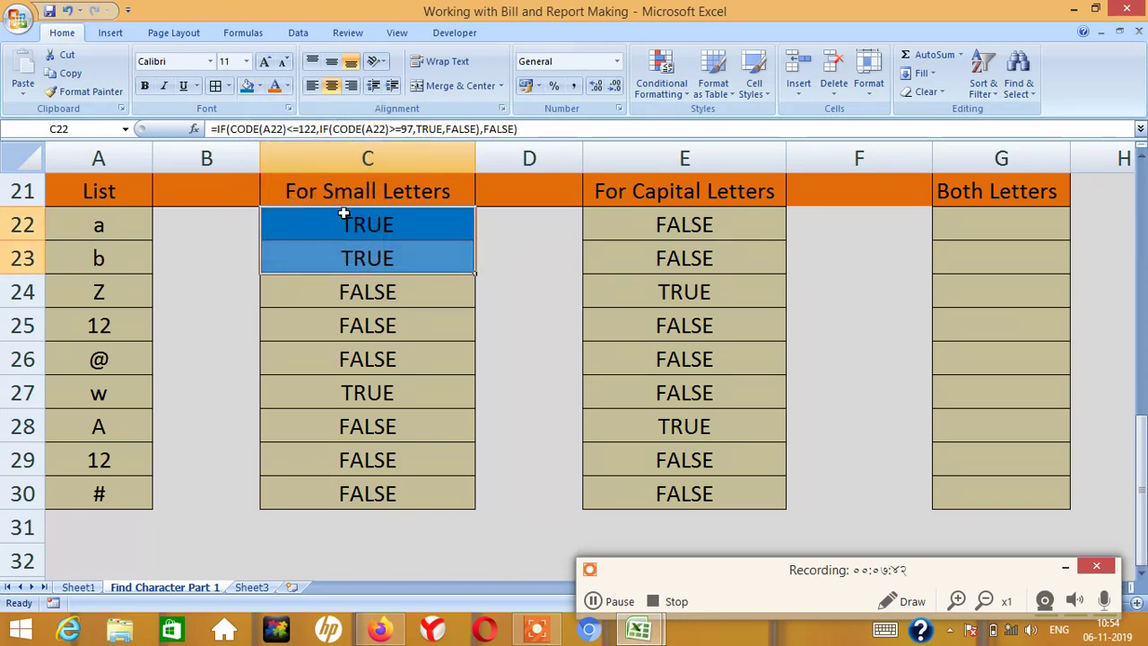
left_click(349, 394)
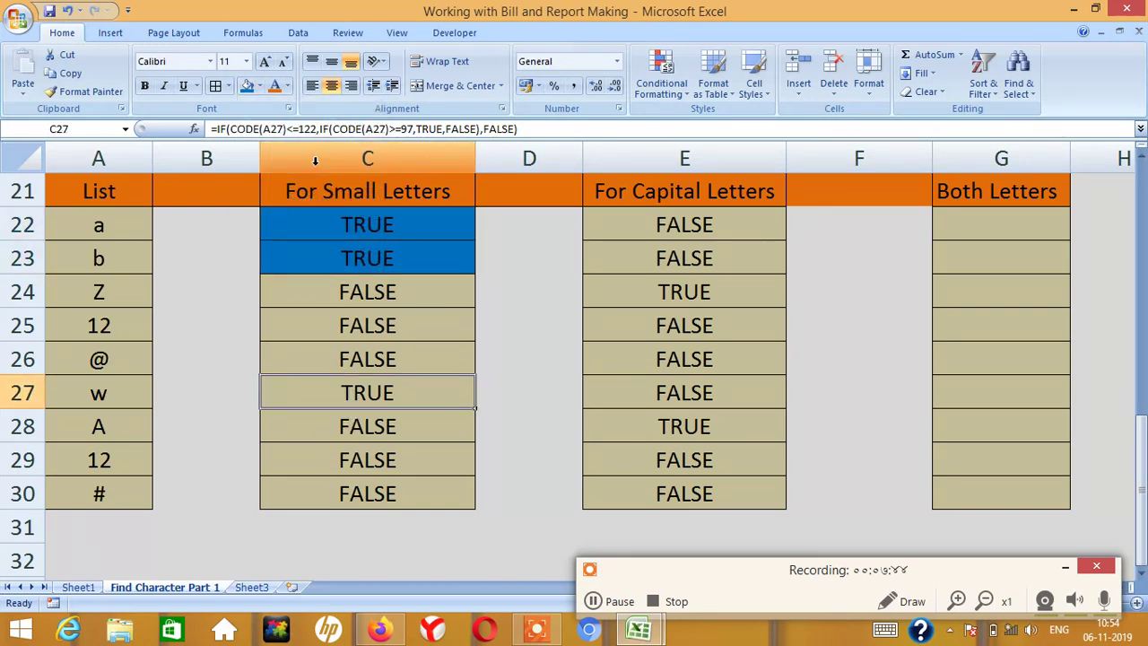
left_click(246, 87)
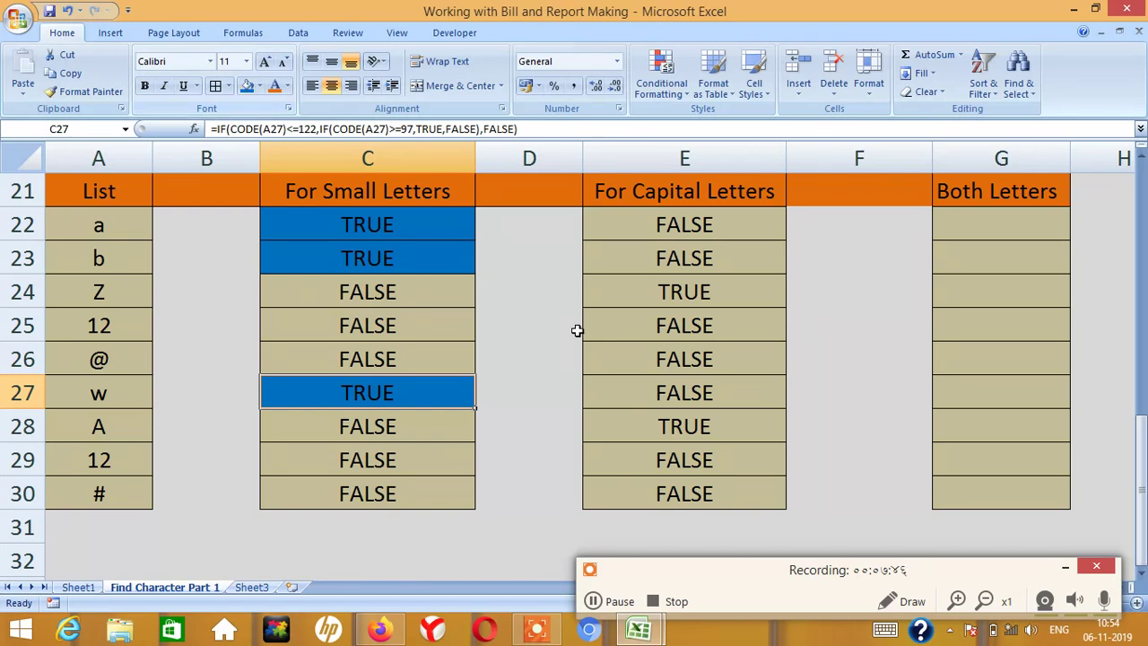
left_click(649, 300)
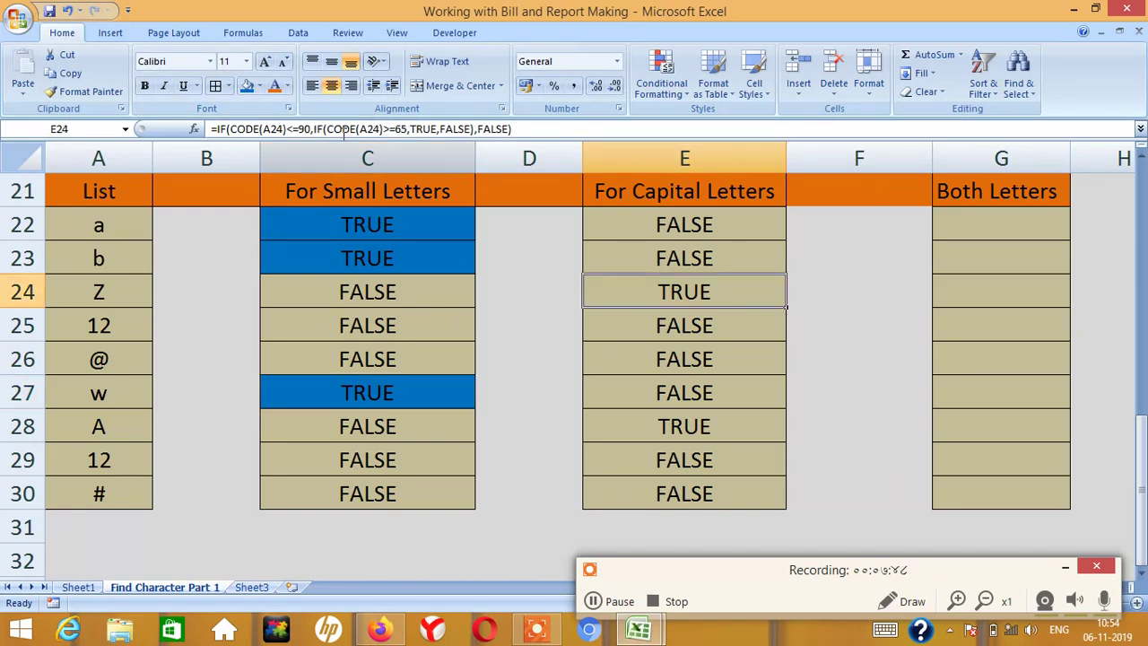
left_click(246, 87)
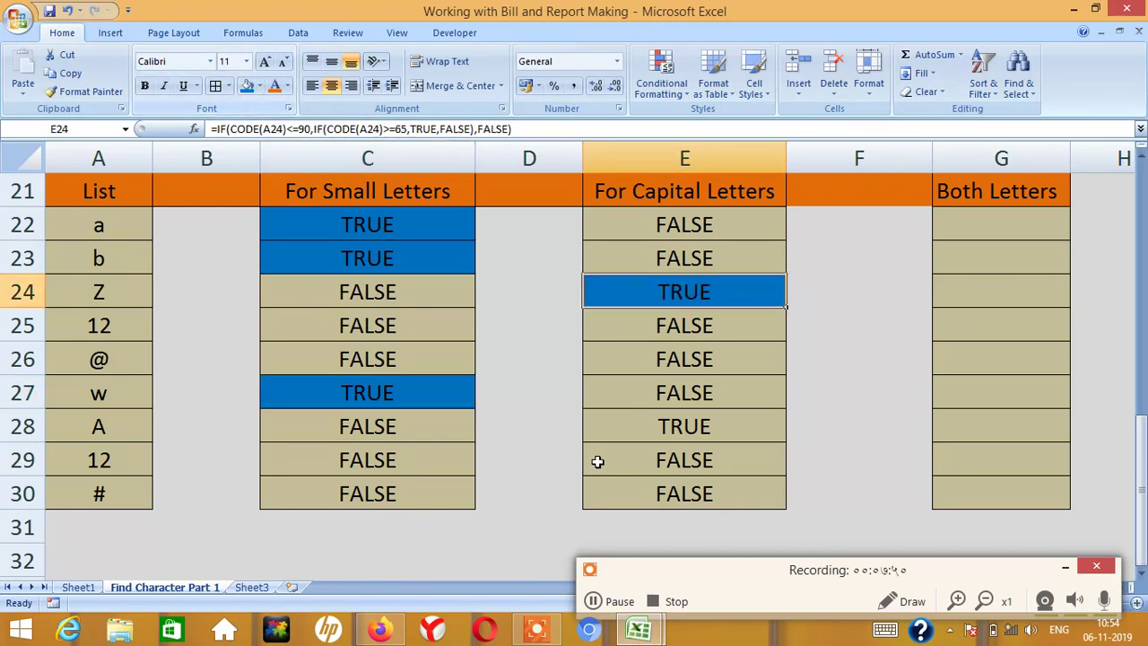
left_click(634, 429)
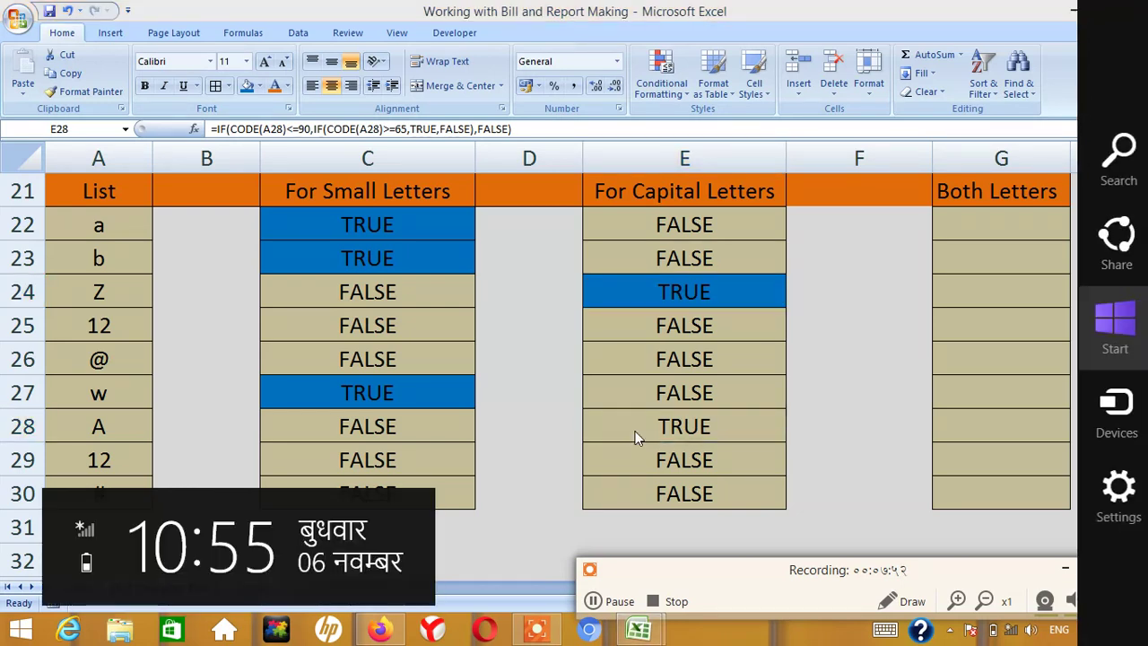
left_click(246, 87)
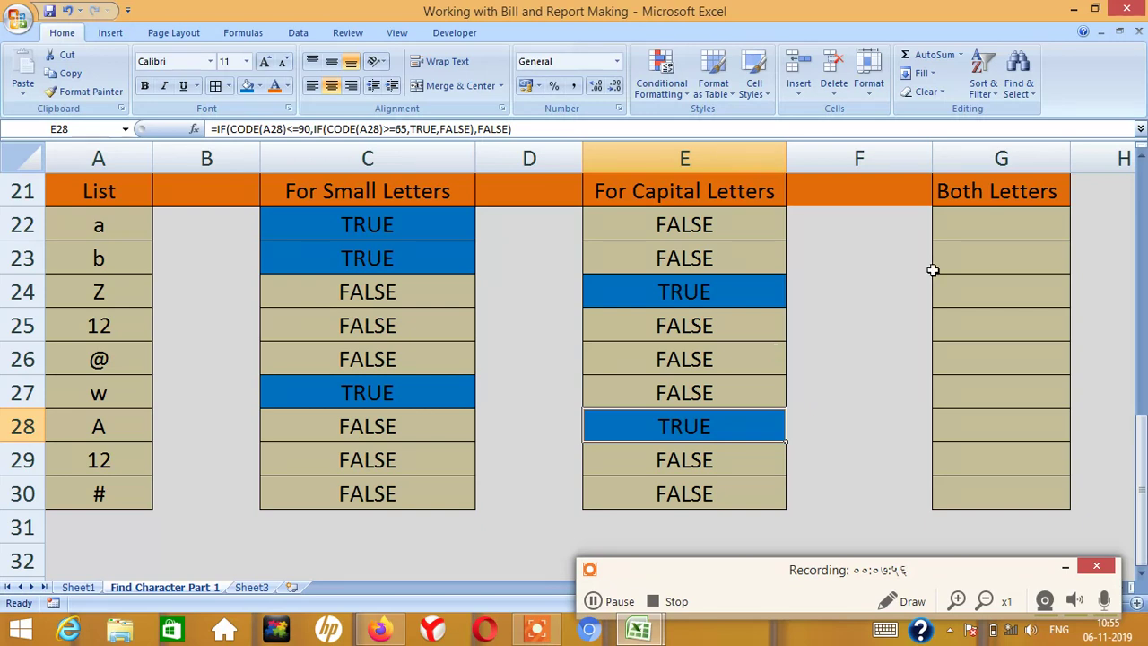
left_click(963, 227)
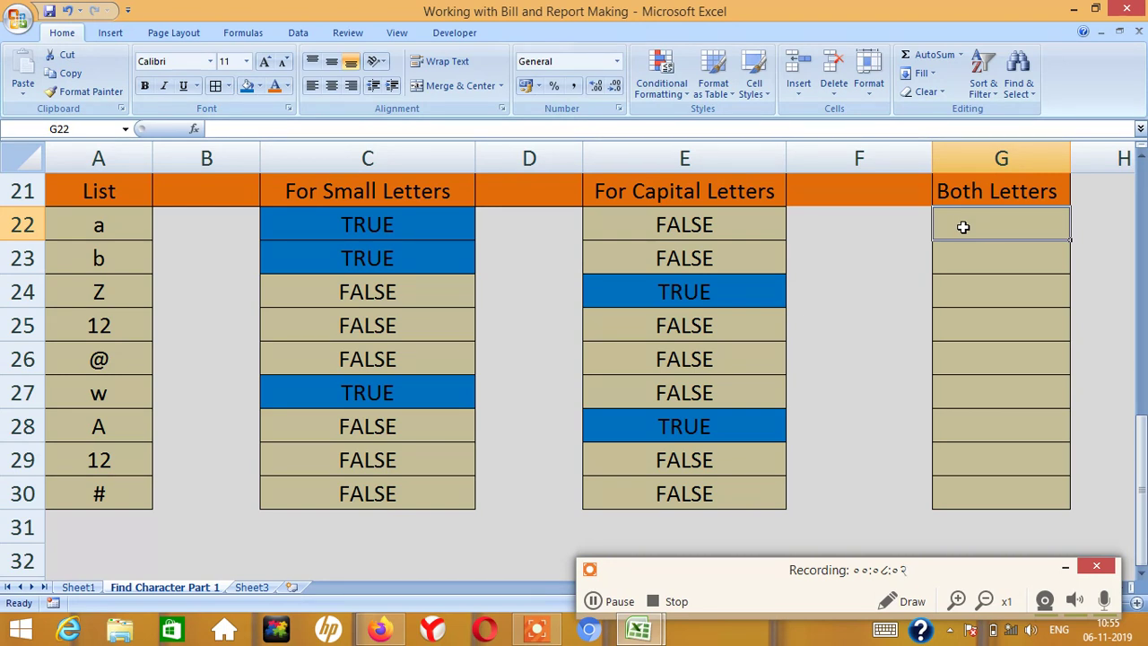
- Enter =OR(C22,E22) in G22 to combine the small- and capital-letter checks
left_click(966, 254)
left_click(969, 296)
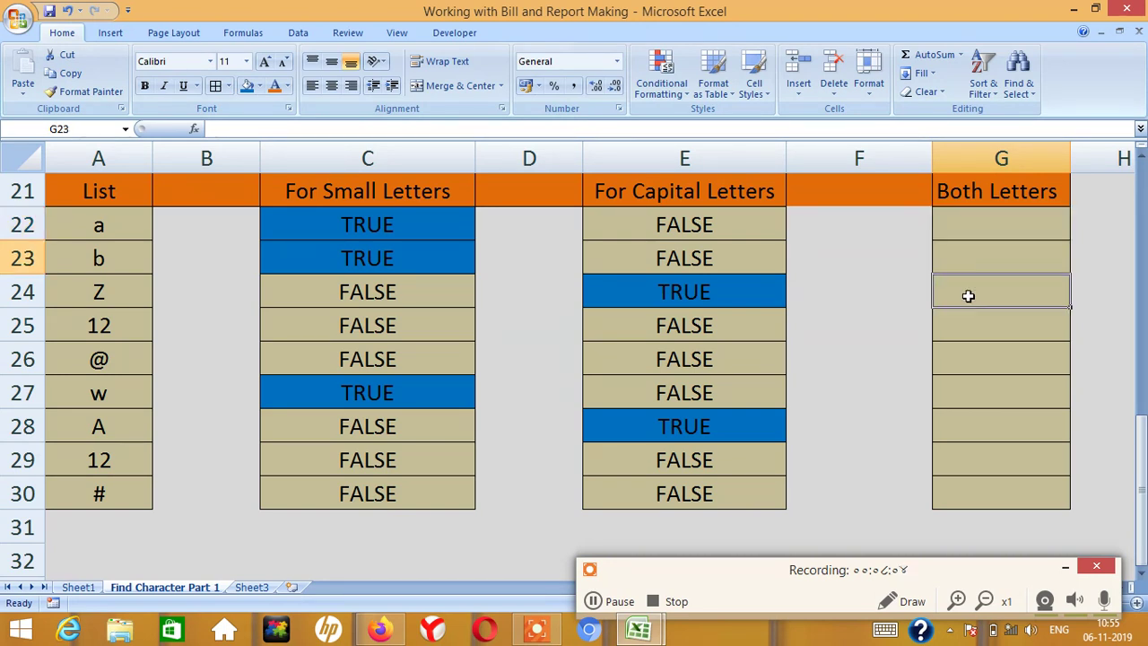
left_click(964, 387)
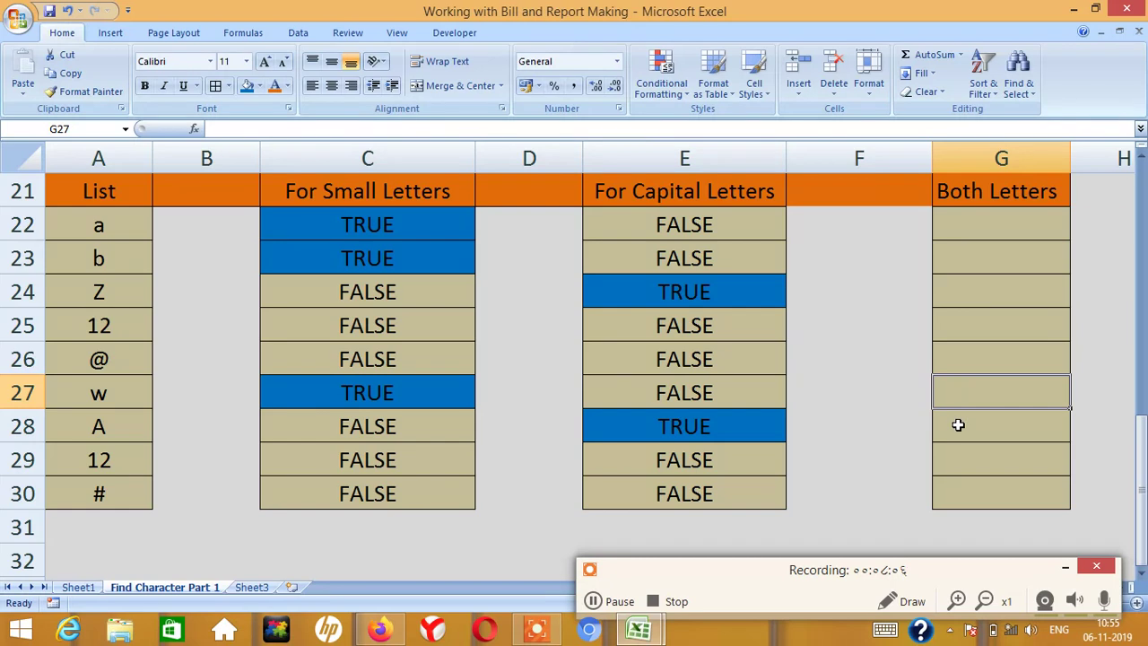
left_click(957, 424)
left_click(976, 221)
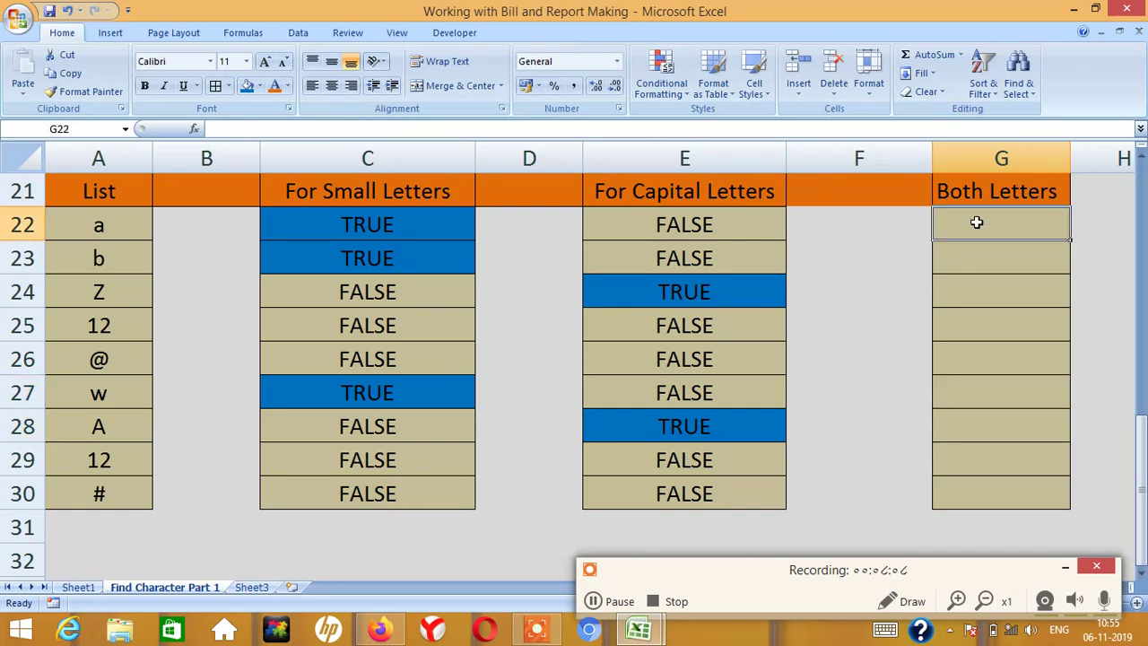
type("=or")
key("Tab")
left_click(425, 217)
type(",")
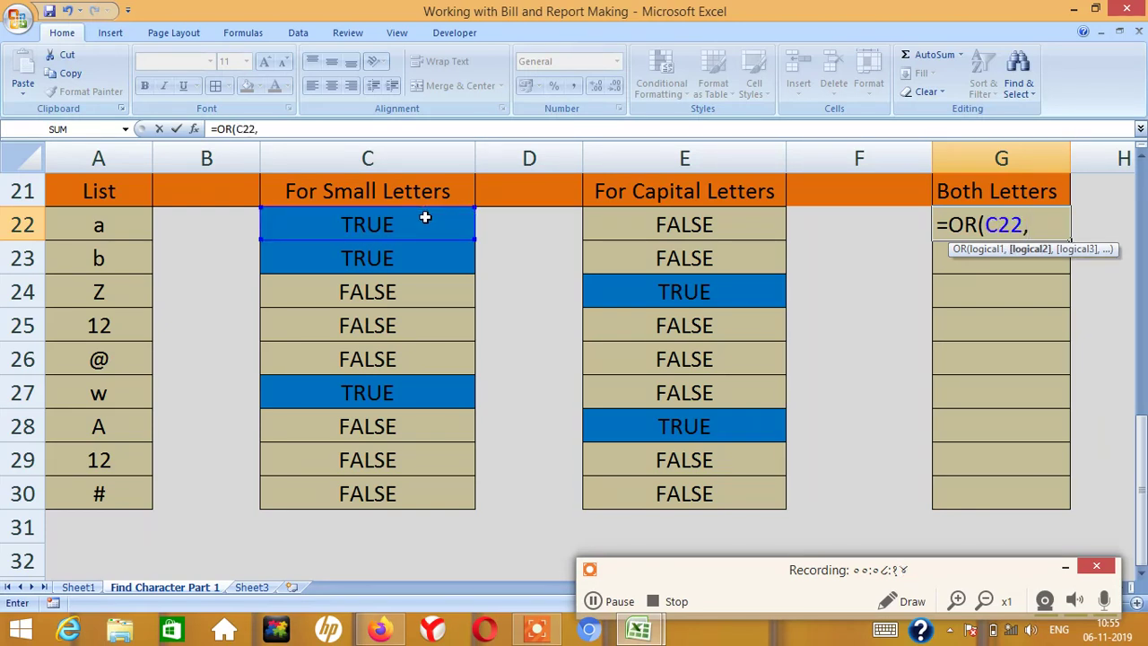
left_click(614, 227)
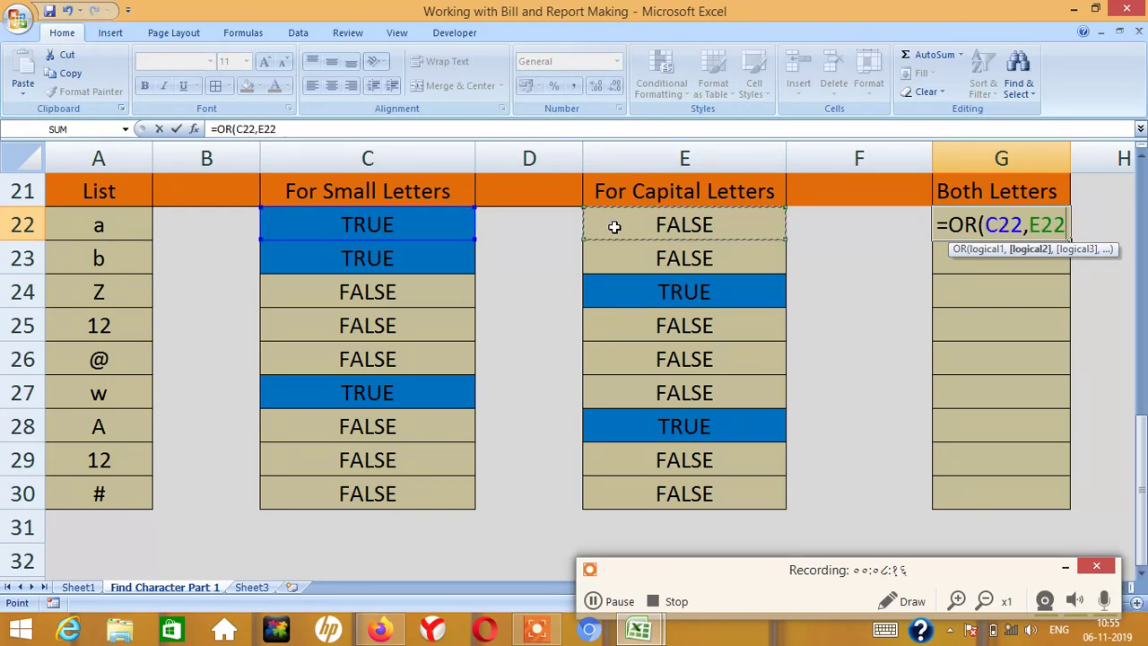
type(")")
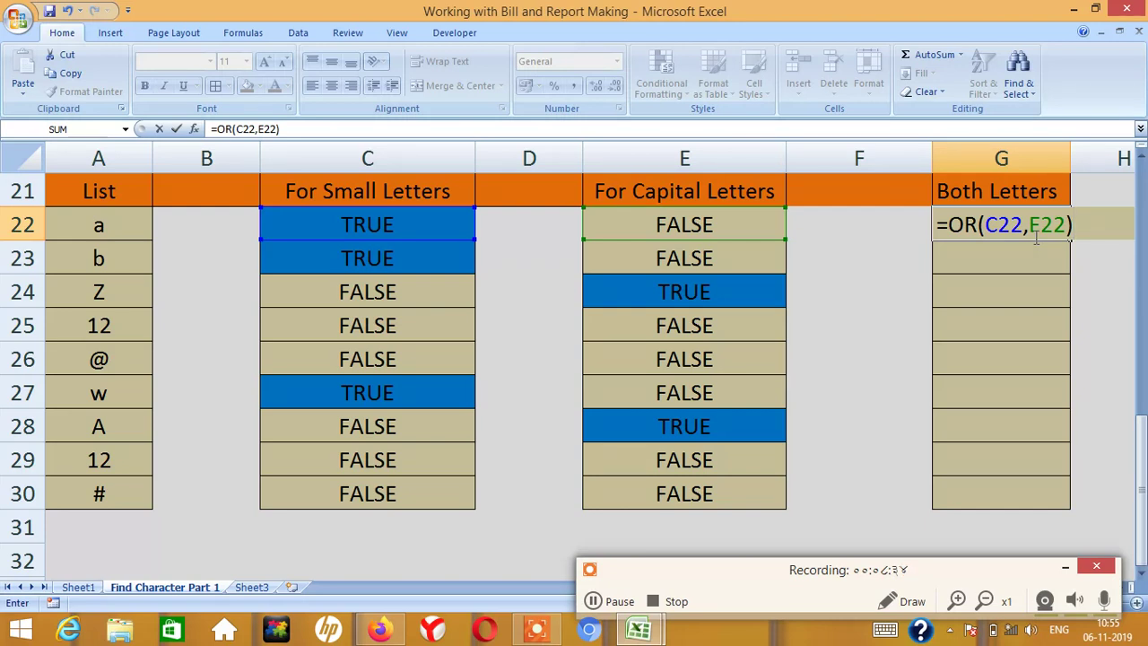
key("Return")
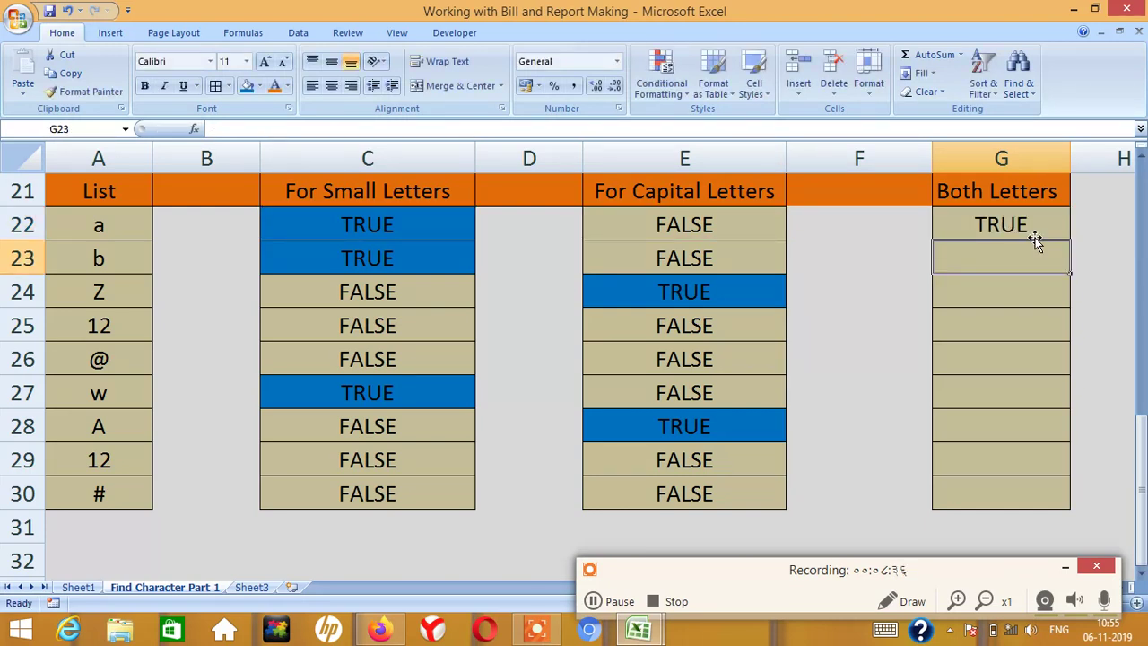
- Fill the OR formula from G22 down through G30
left_click(1034, 236)
key("shift+Down")
key("shift+Down")
key("shift+Down")
key("shift+Down")
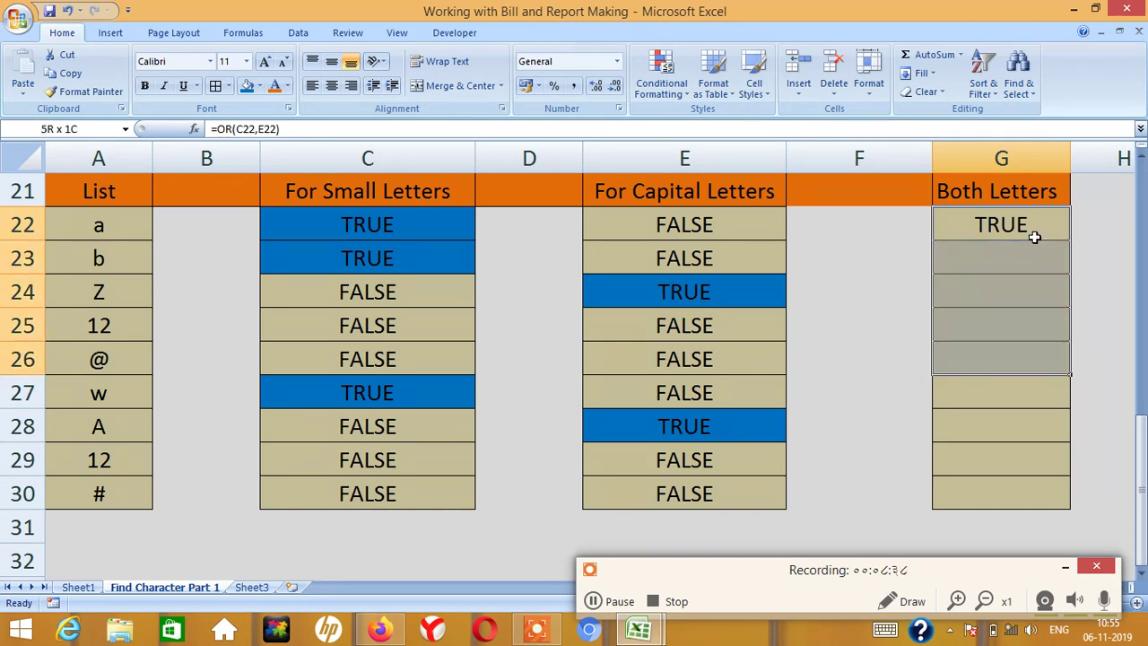
key("shift+Down")
key("shift+Down")
key("shift+Down")
key("shift+Down")
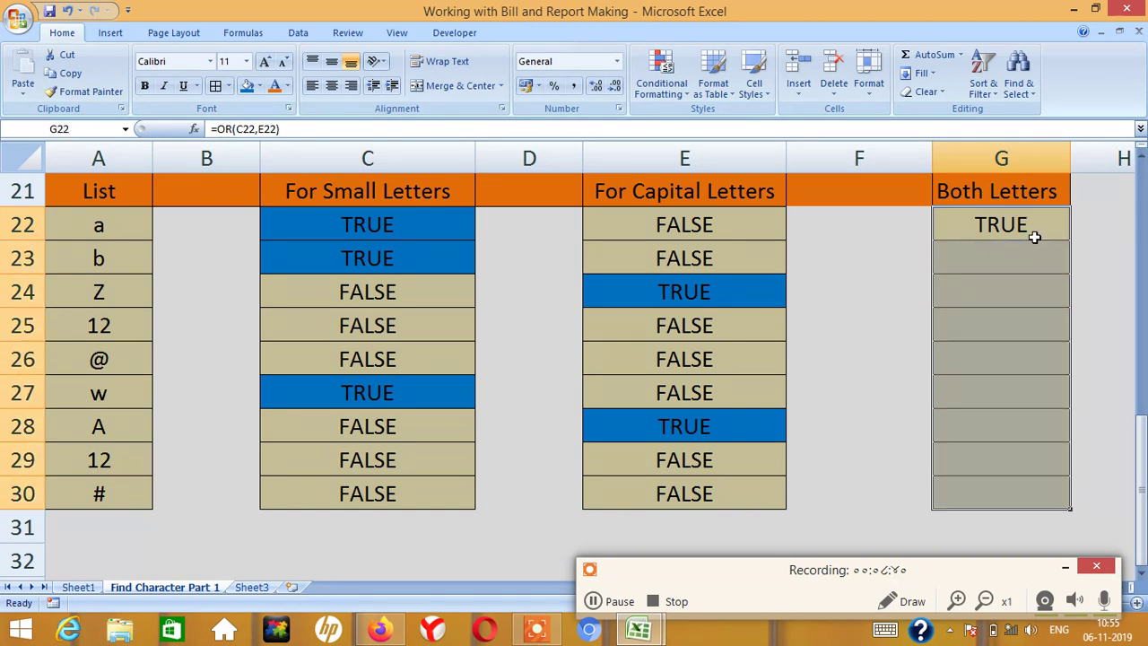
key("ctrl+d")
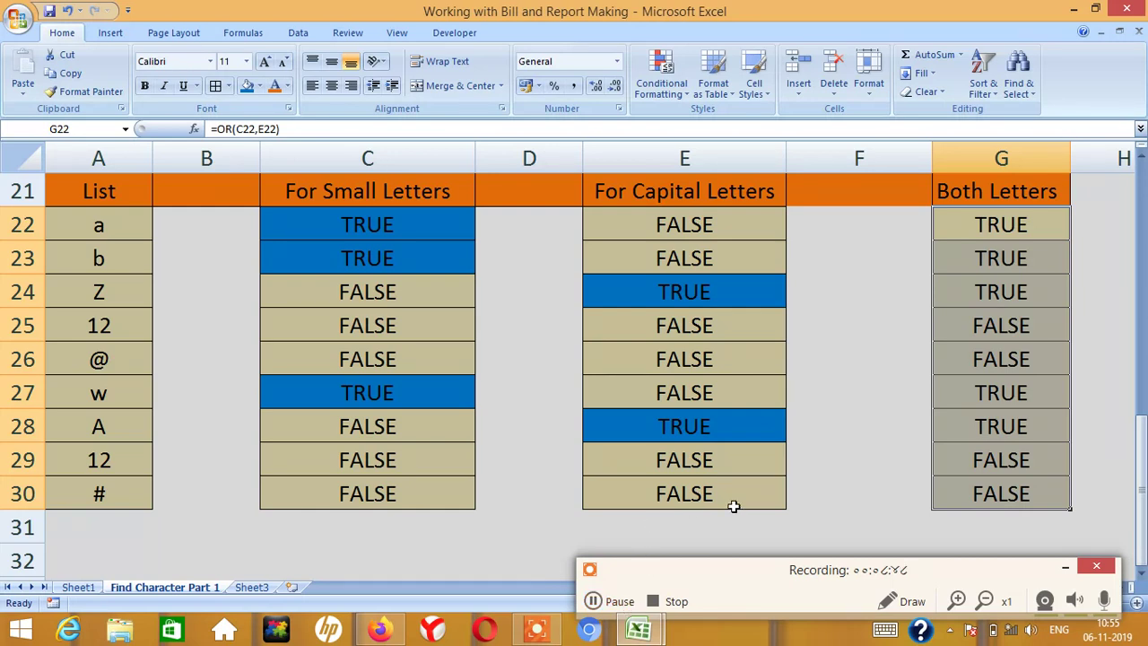
left_click(772, 514)
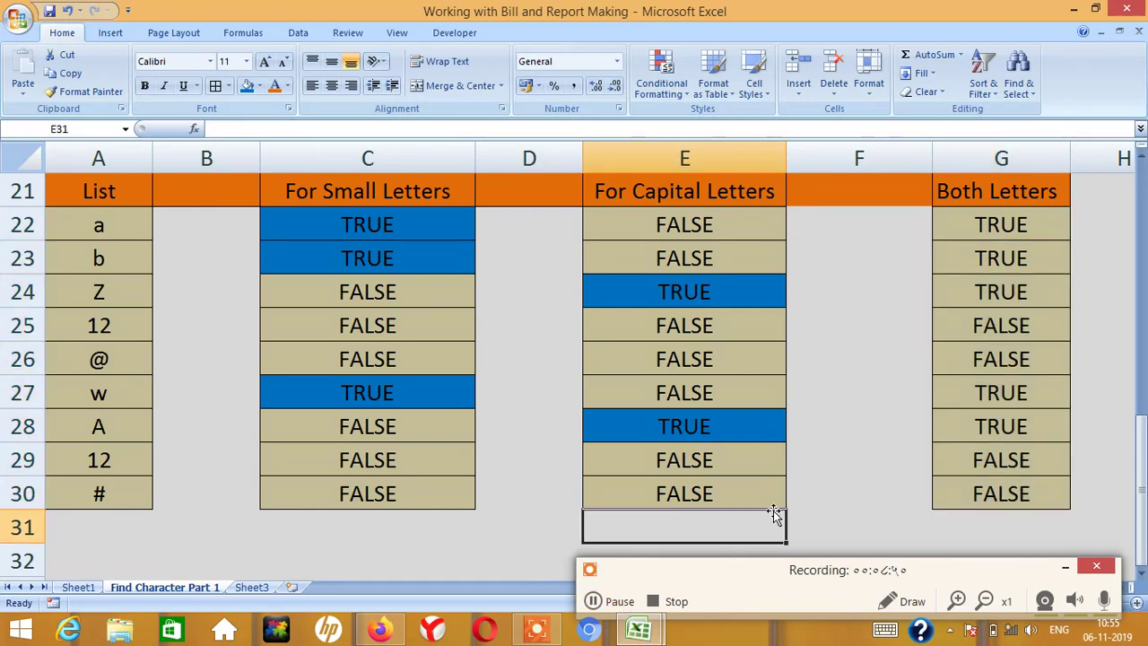
- Copy the OR formula text from G22 into H22
key("Right")
key("Right")
key("Right")
key("Right")
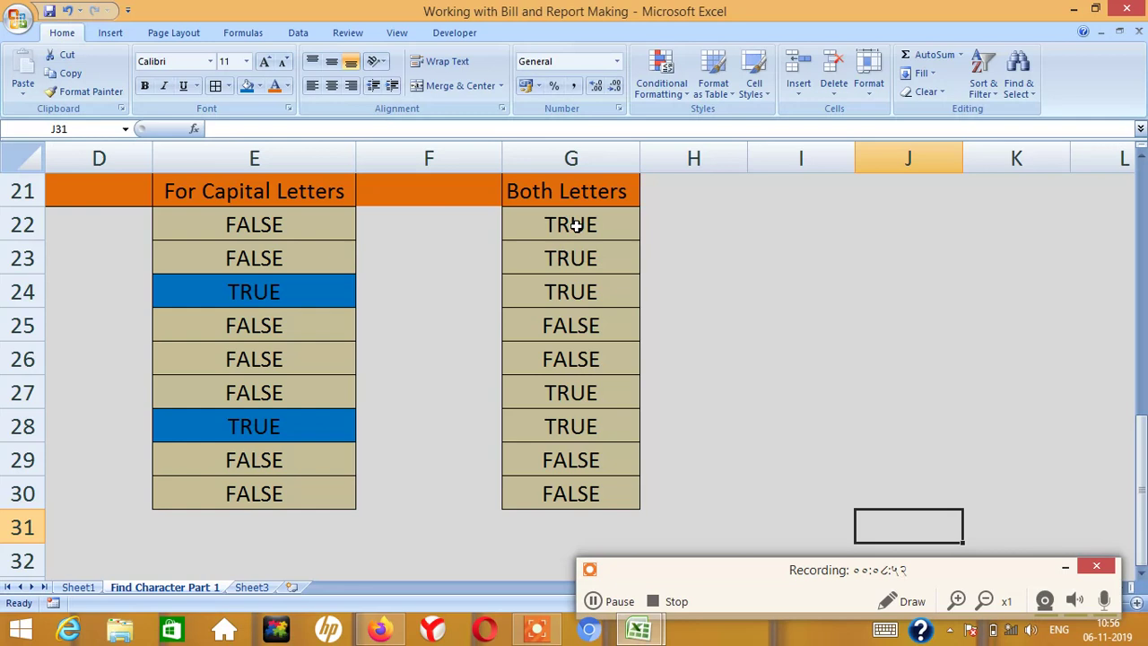
double_click(577, 226)
key("Home")
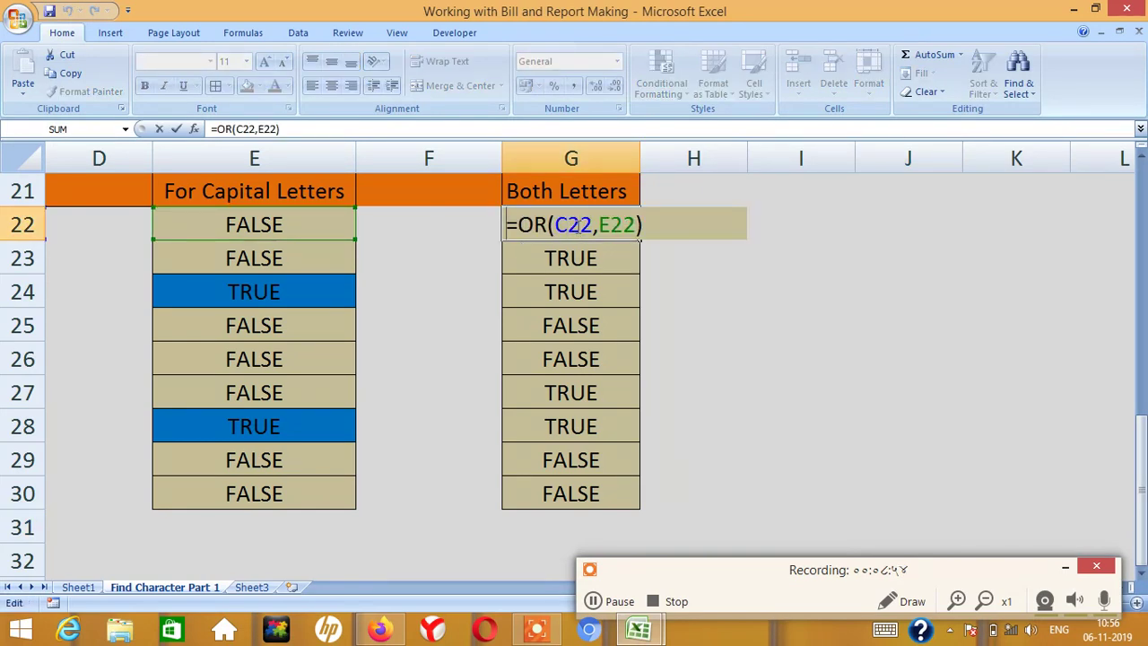
key("shift+End")
key("ctrl+c")
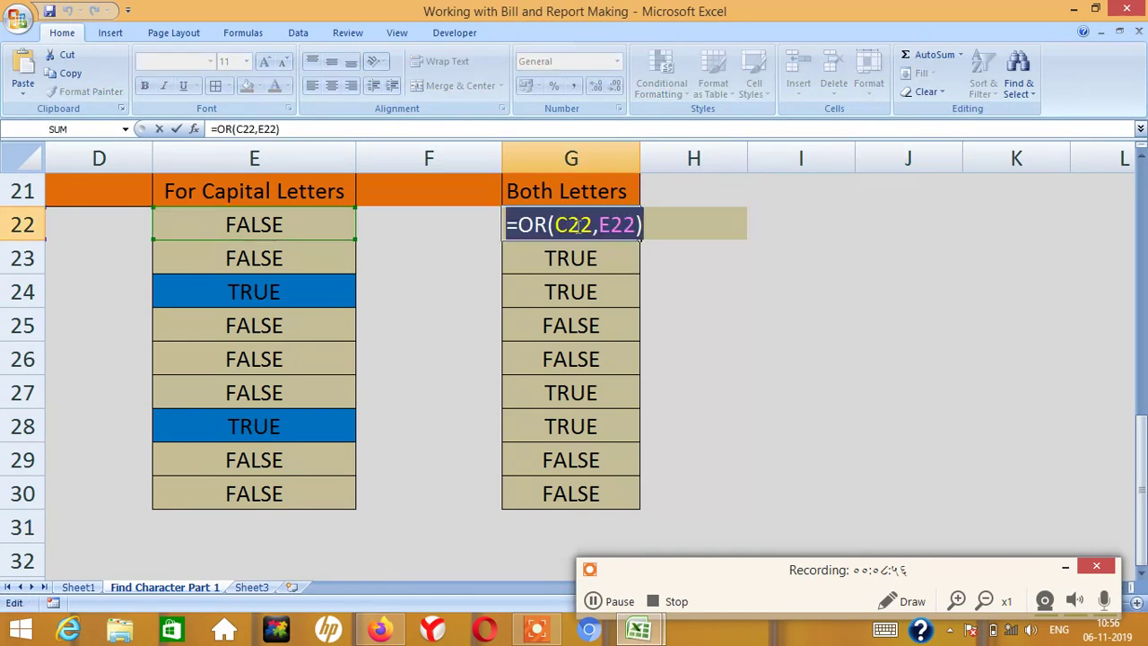
key("Tab")
key("ctrl+v")
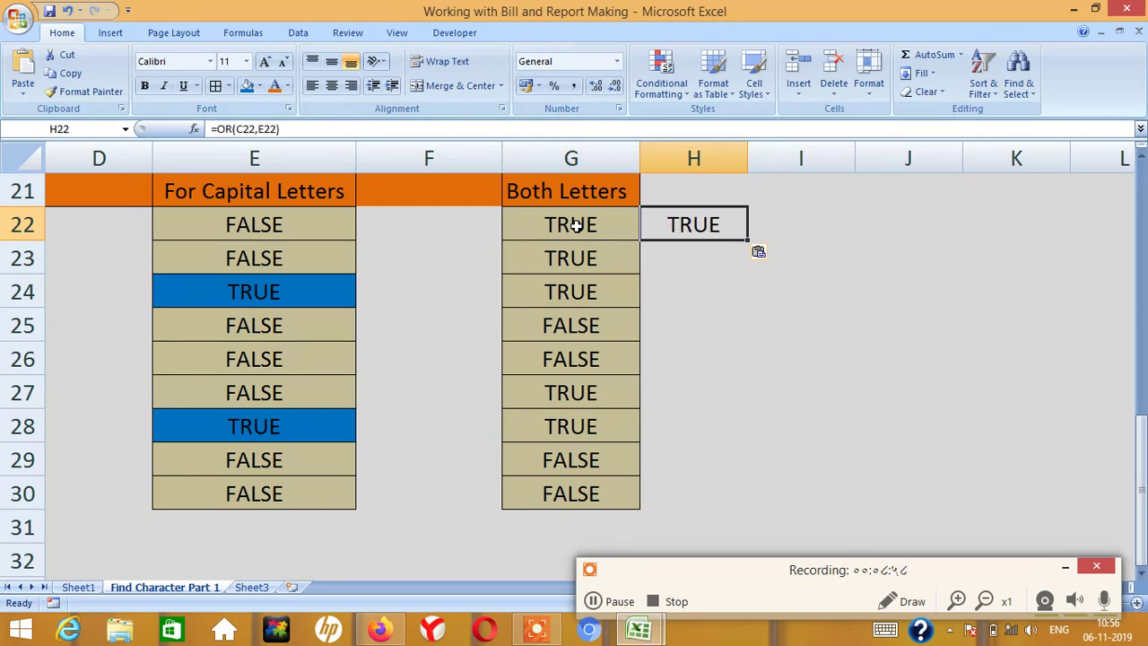
- Wrap it as =IF(OR(C22,E22),"Character","----") and accept Excel's correction
key("F2")
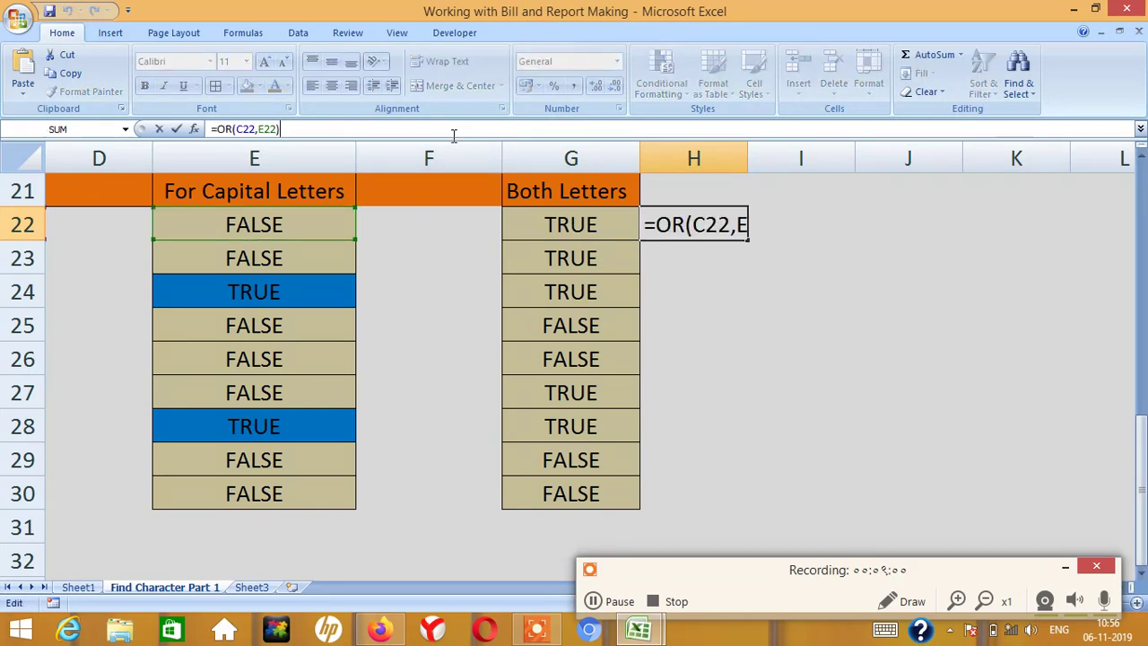
key("Left")
key("Left")
key("Left")
key("Left")
key("Left")
key("Left")
key("Left")
key("Left")
key("Left")
key("Left")
type("if(")
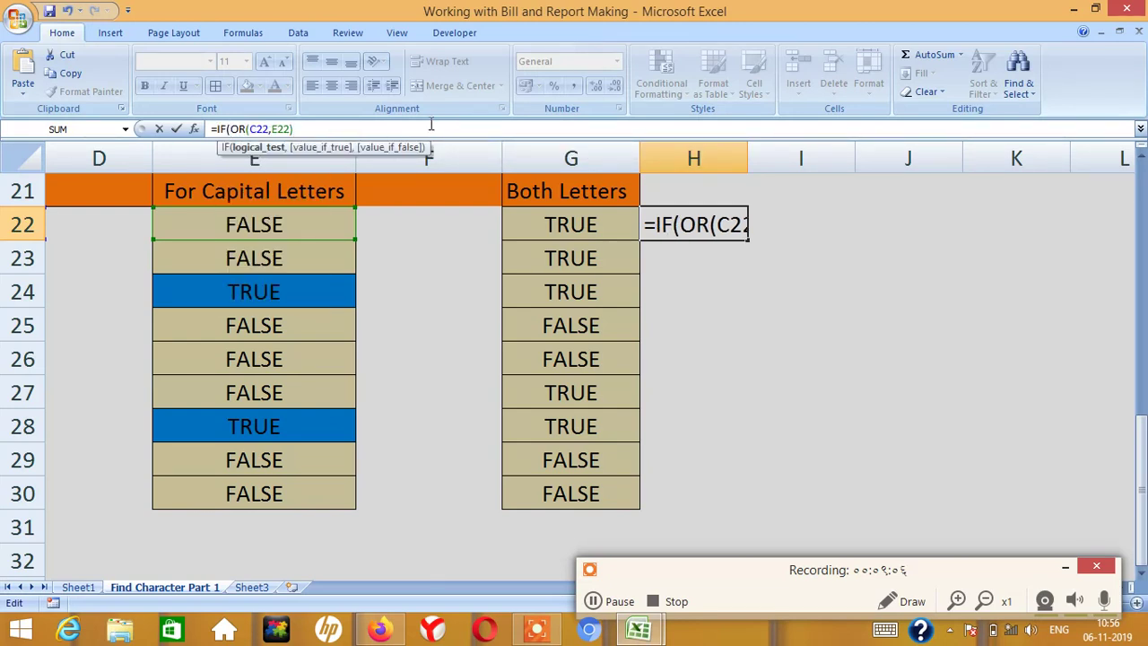
key("End")
type("),\"Character\",\"--")
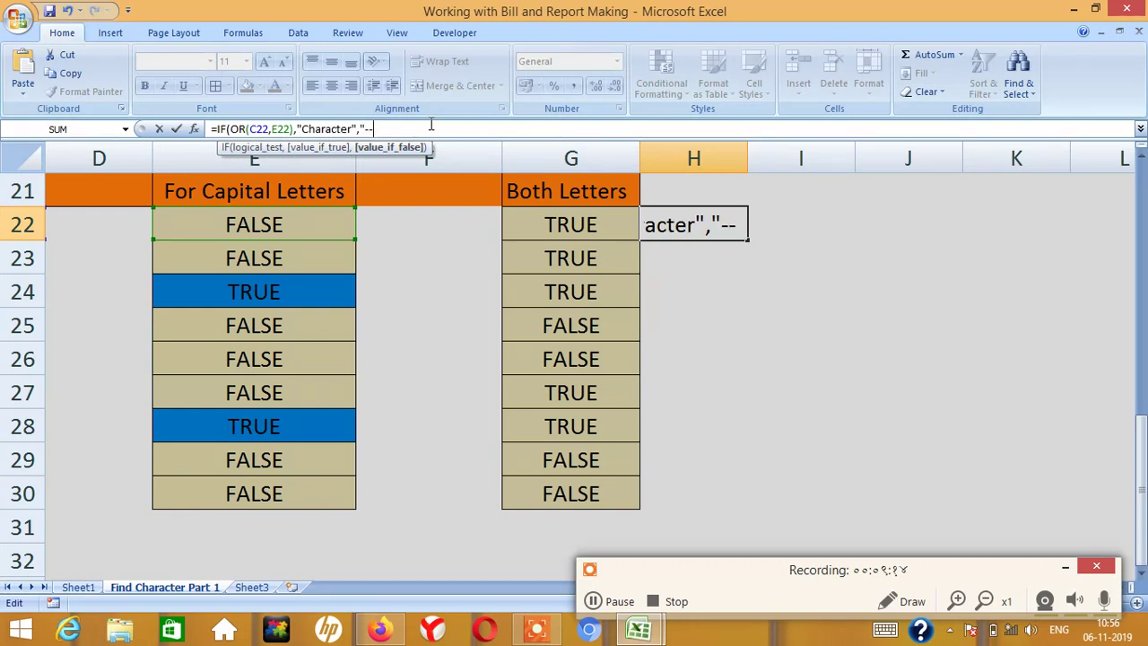
type("--\"")
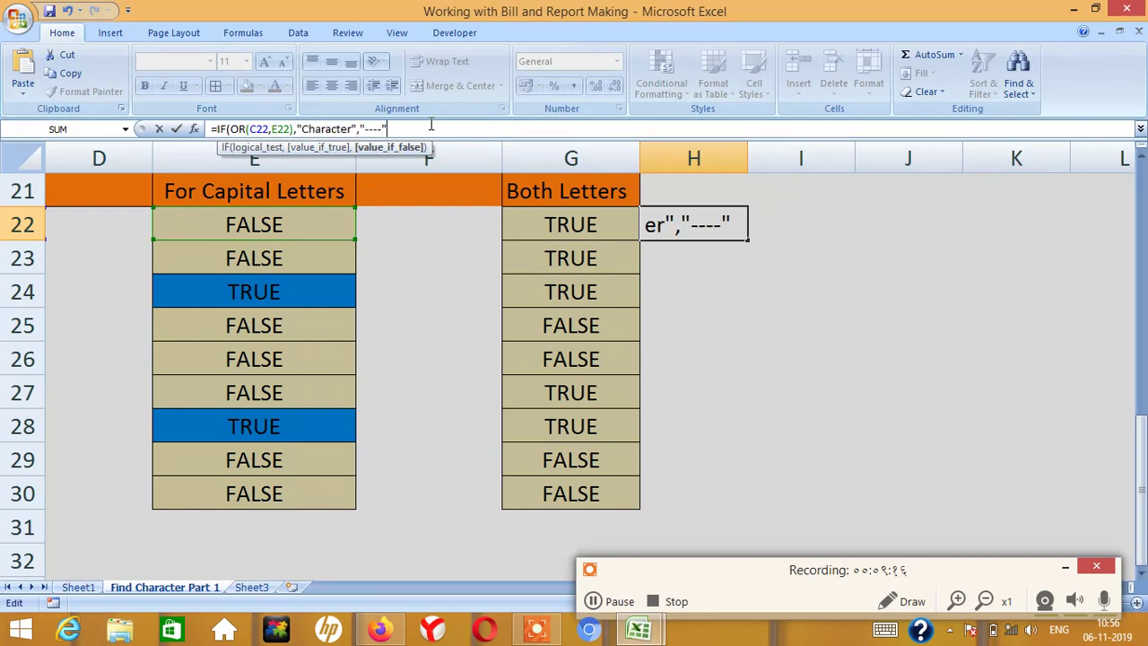
key("Return")
key("Return")
key("Up")
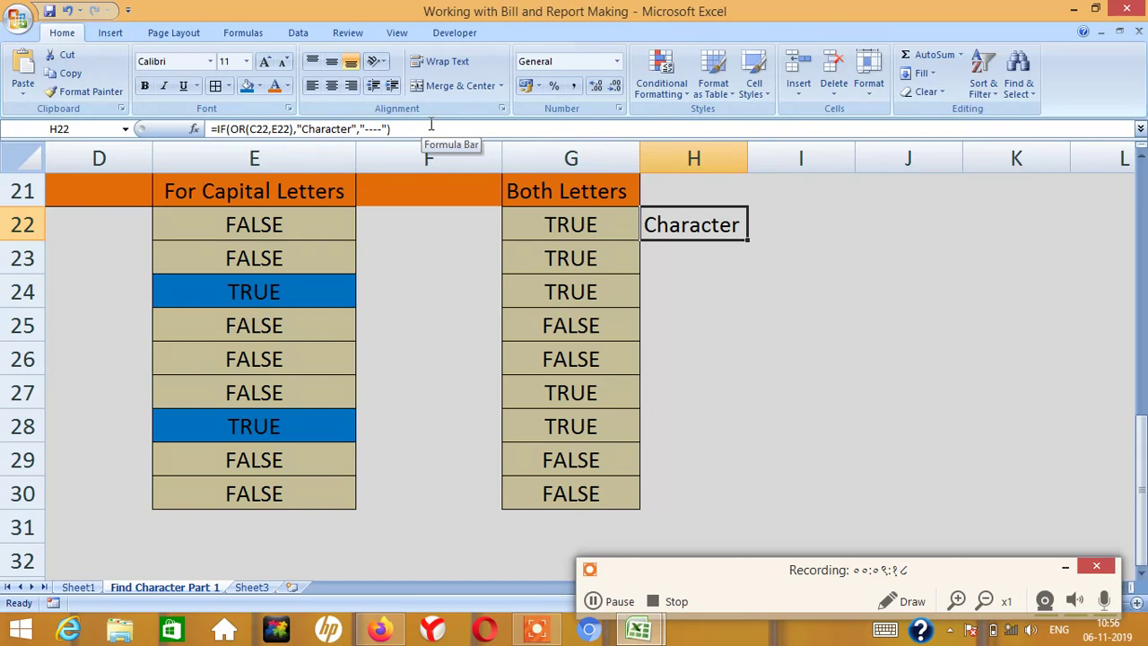
key("shift+Down")
key("shift+Down")
key("shift+Down")
key("shift+Down")
key("shift+Up")
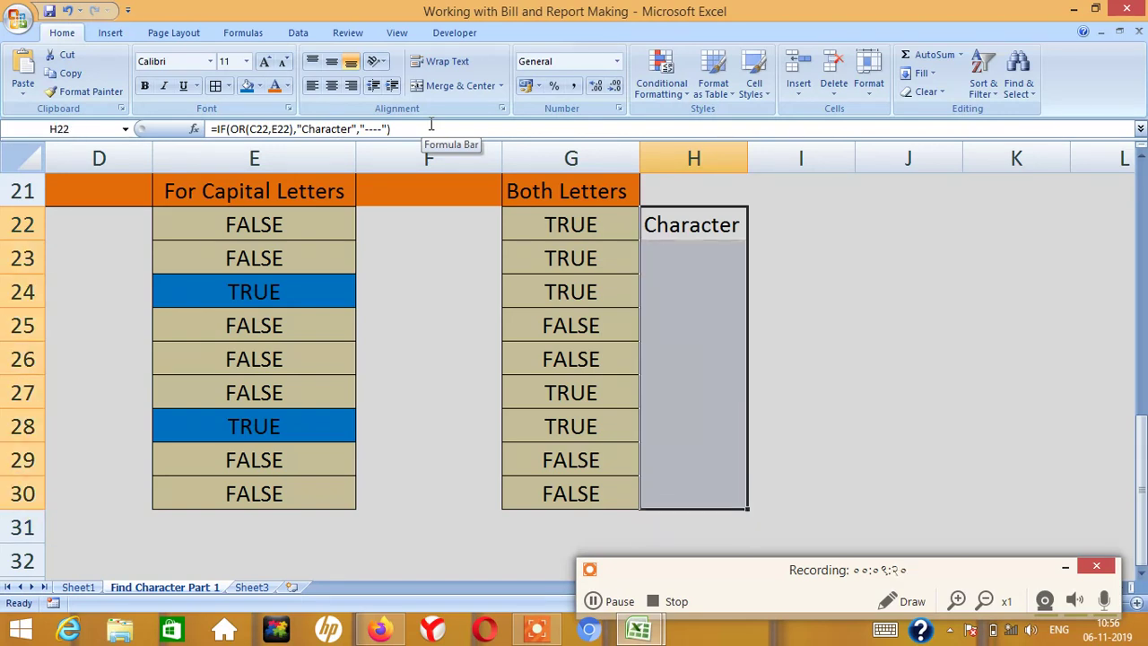
- Fill the IF formula down H22:H30 and centre-align the labels
key("ctrl+d")
key("alt+h")
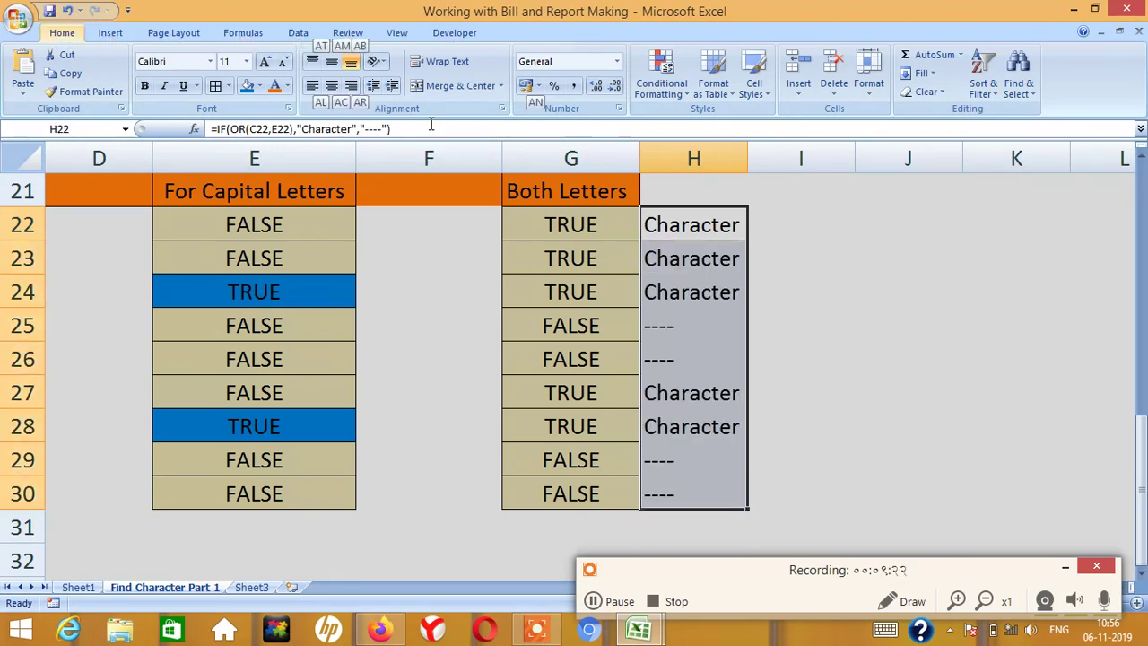
key("a")
key("c")
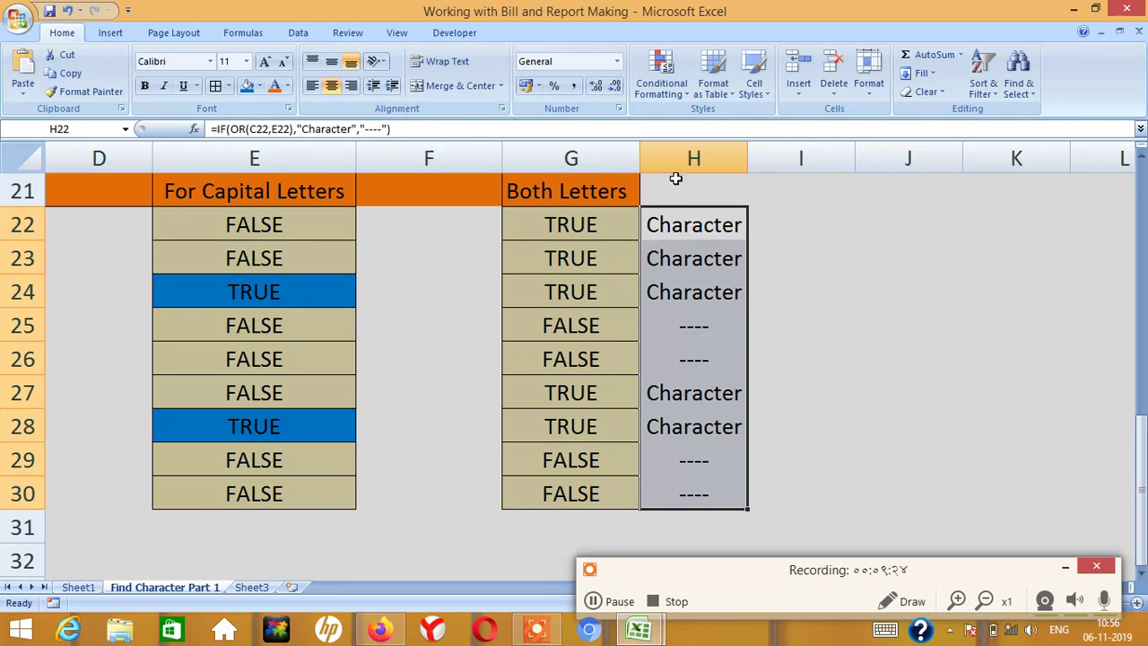
- Check the Both Letters header and the IF formula in H22
left_click(665, 187)
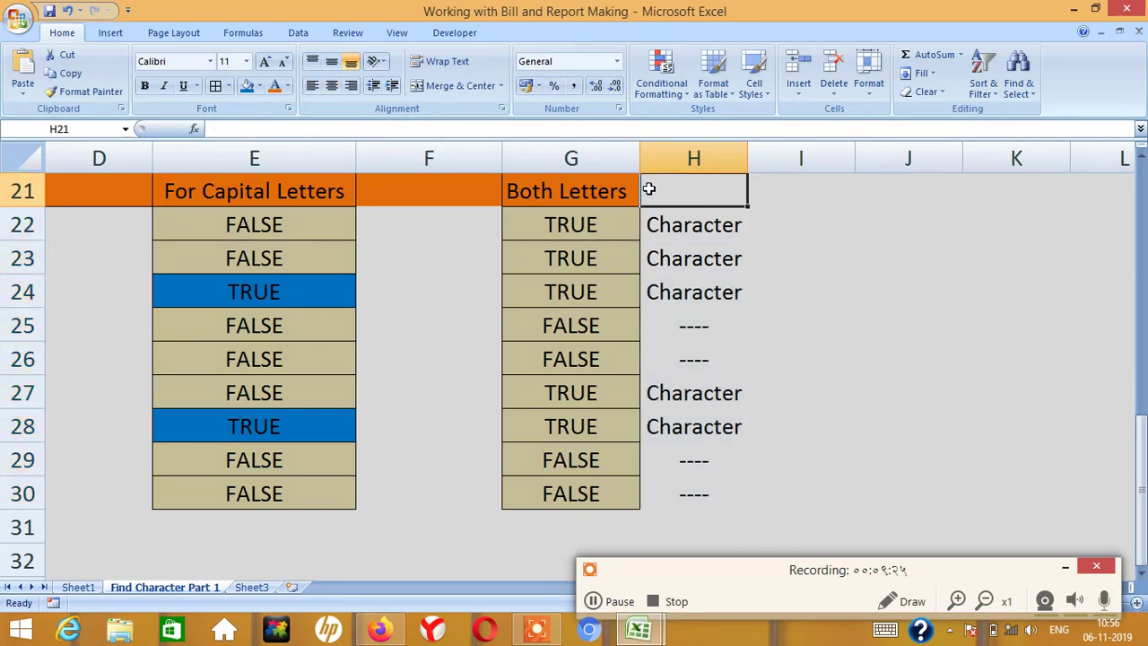
left_click(605, 192)
left_click(661, 214)
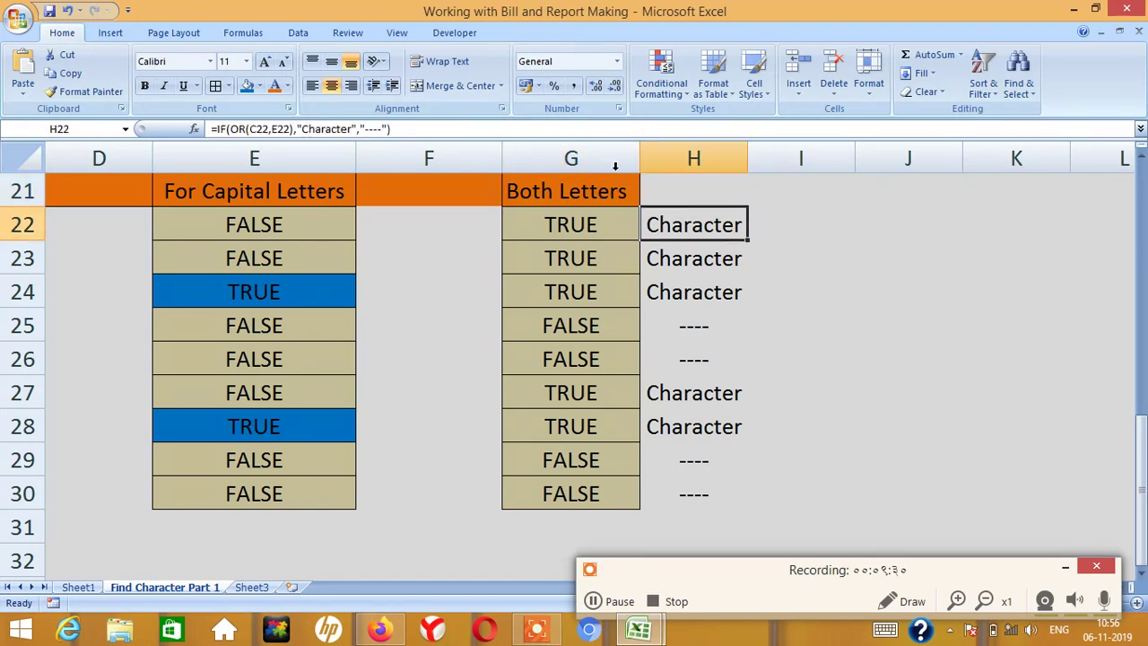